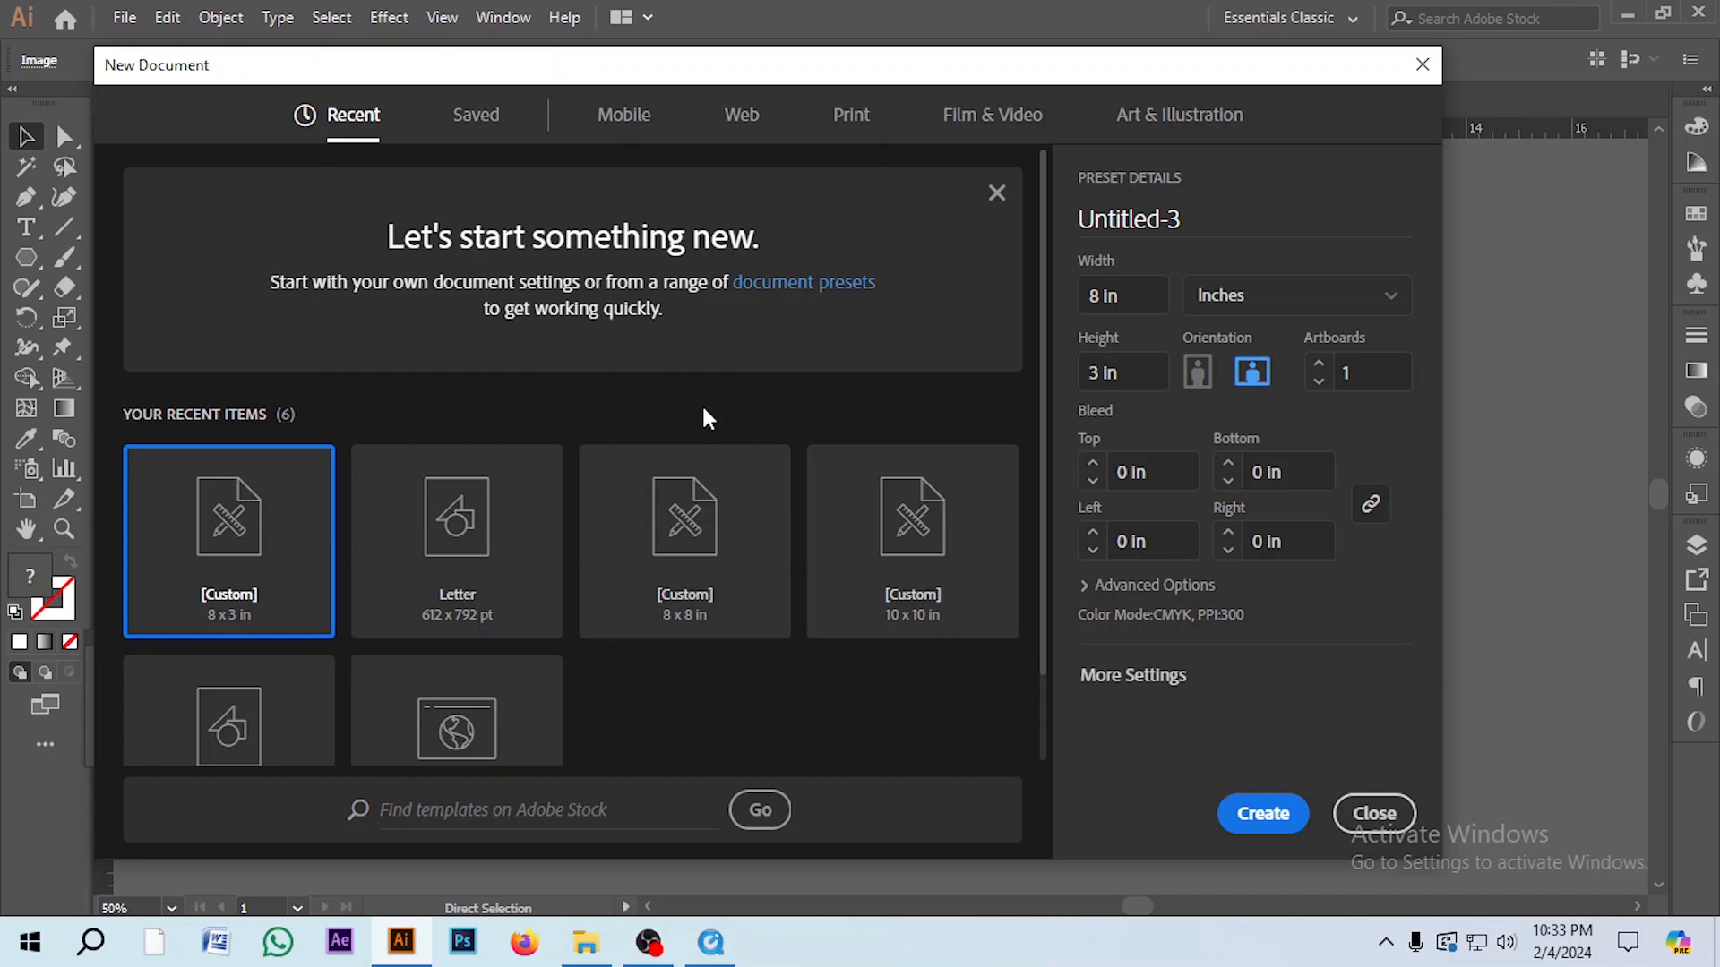
- Set up a print document in inches with a width of 8 in and a height of 3 in
left_click_drag(744, 78, 739, 65)
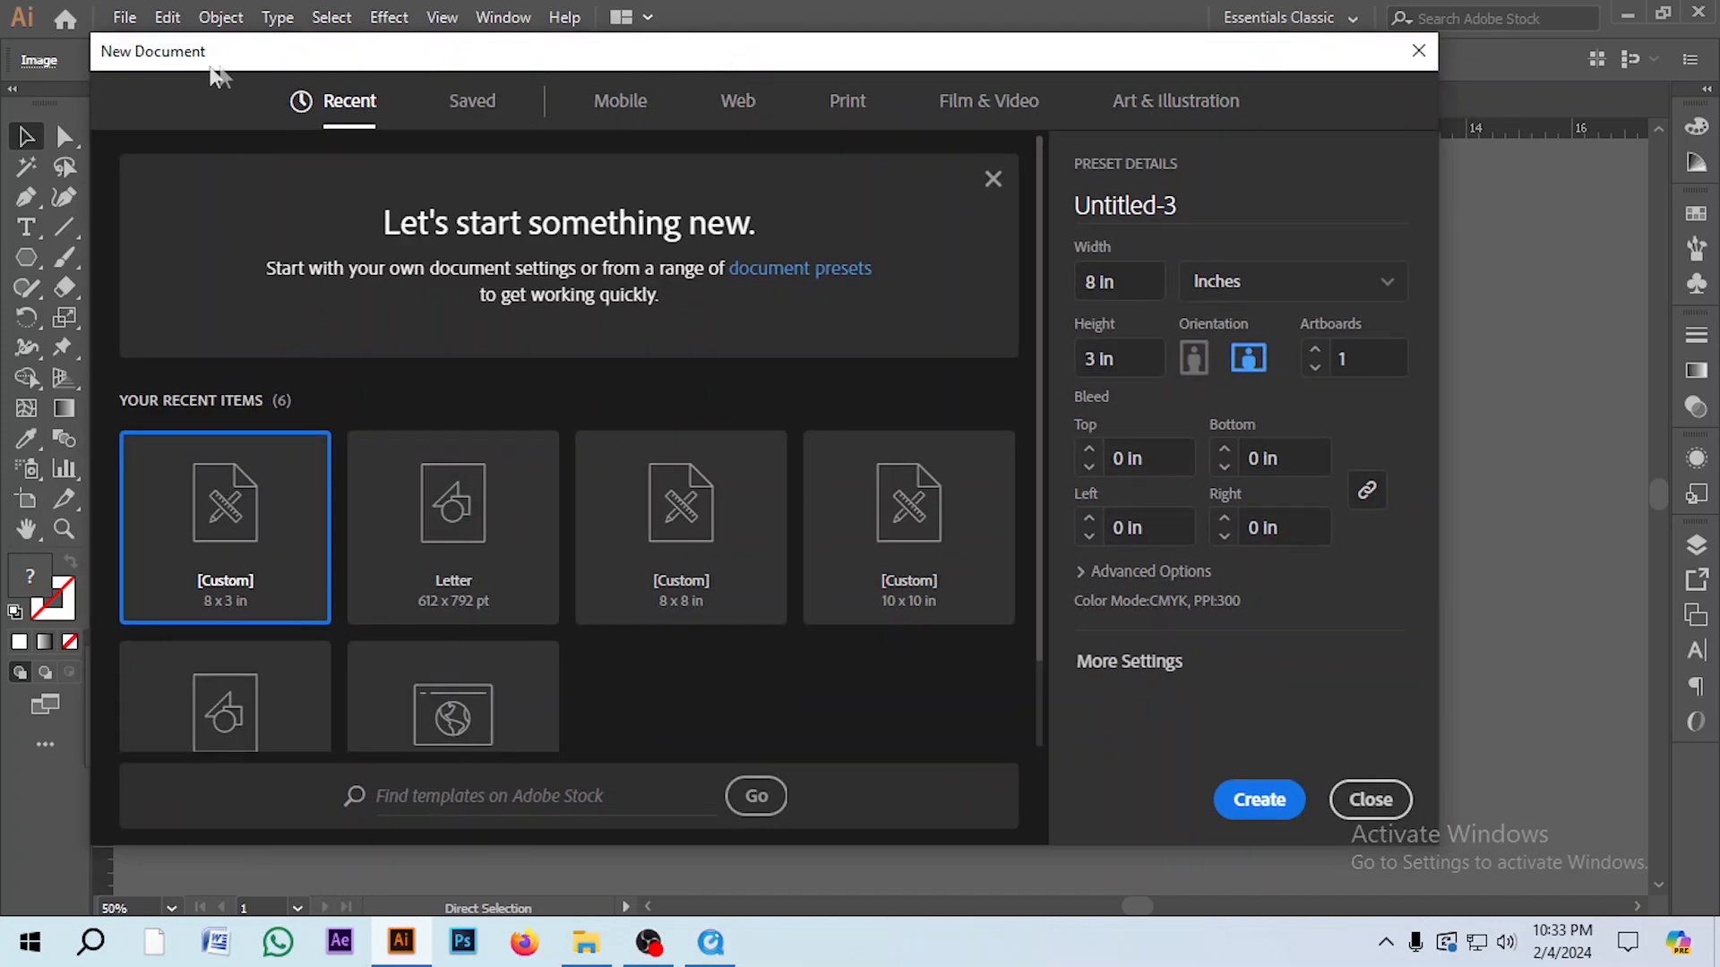
left_click(849, 103)
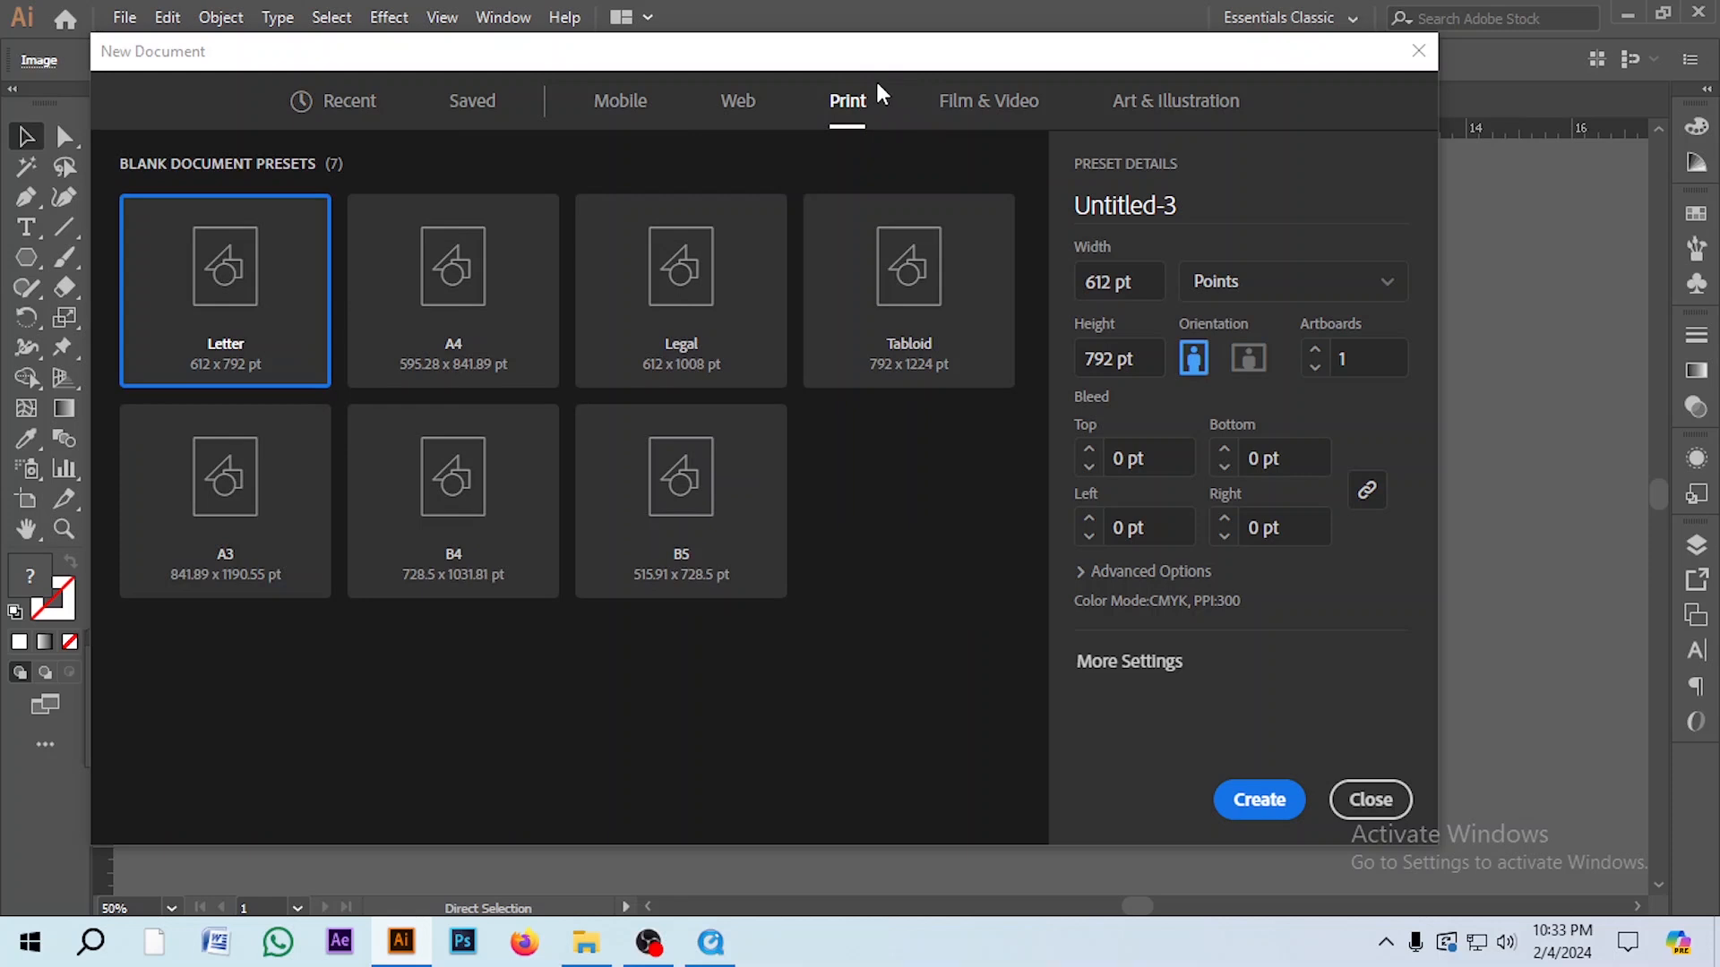
left_click_drag(889, 56, 894, 53)
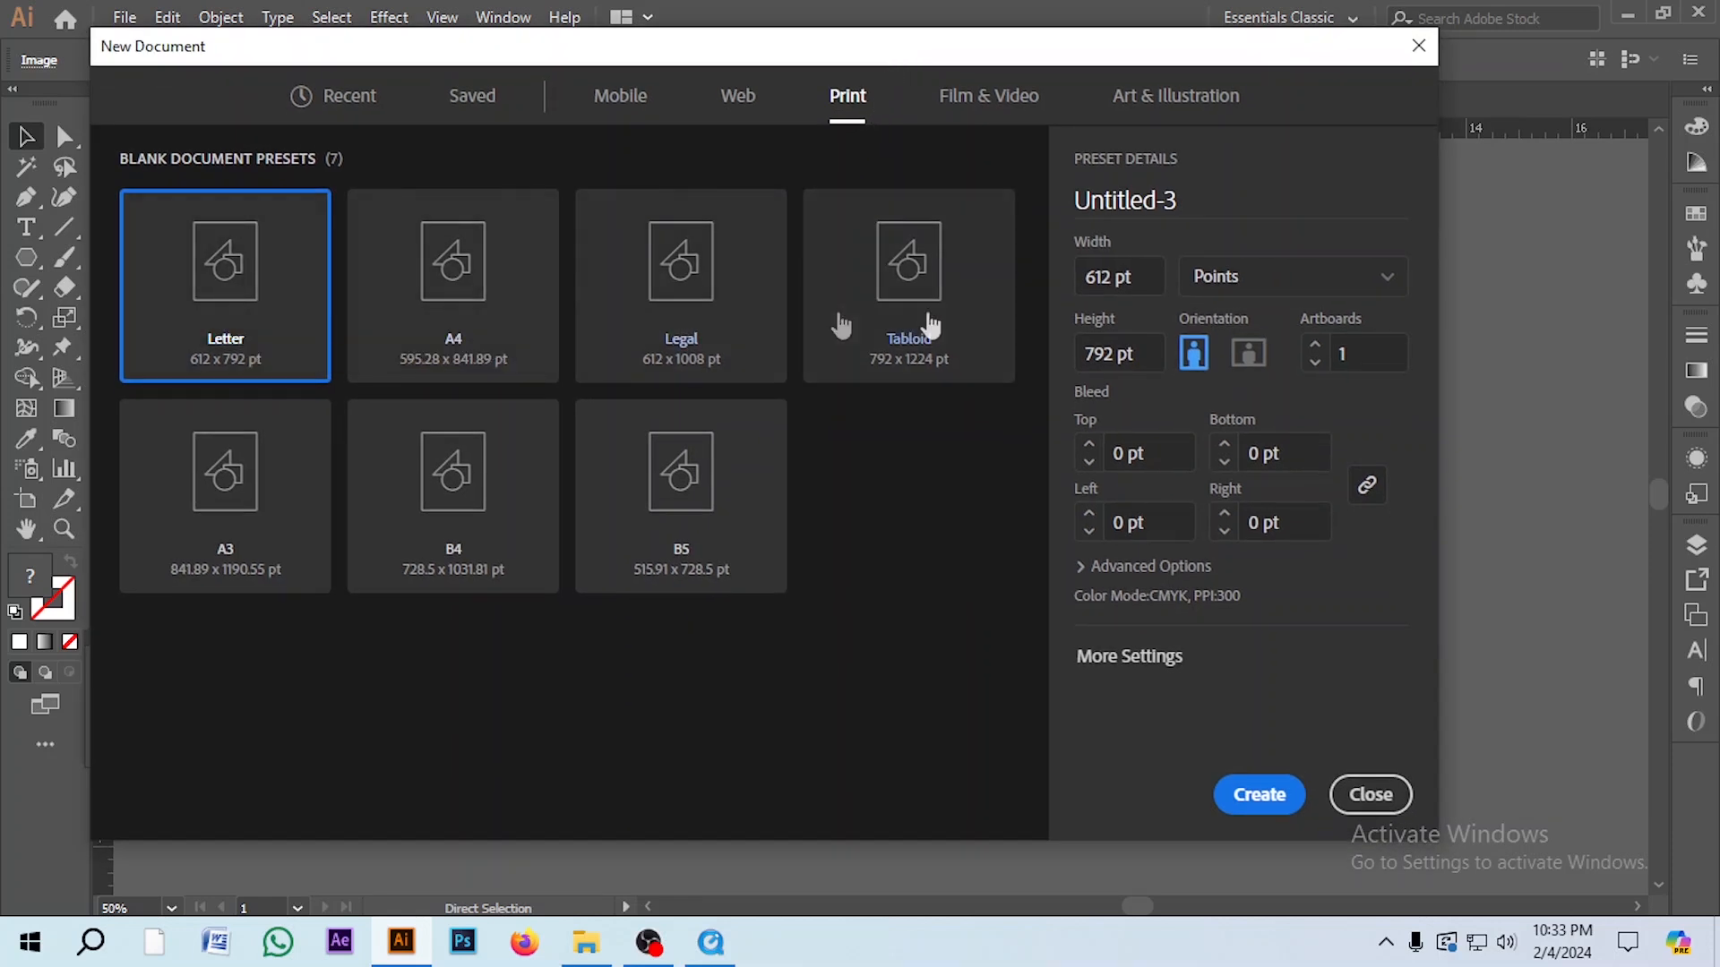
left_click(1225, 287)
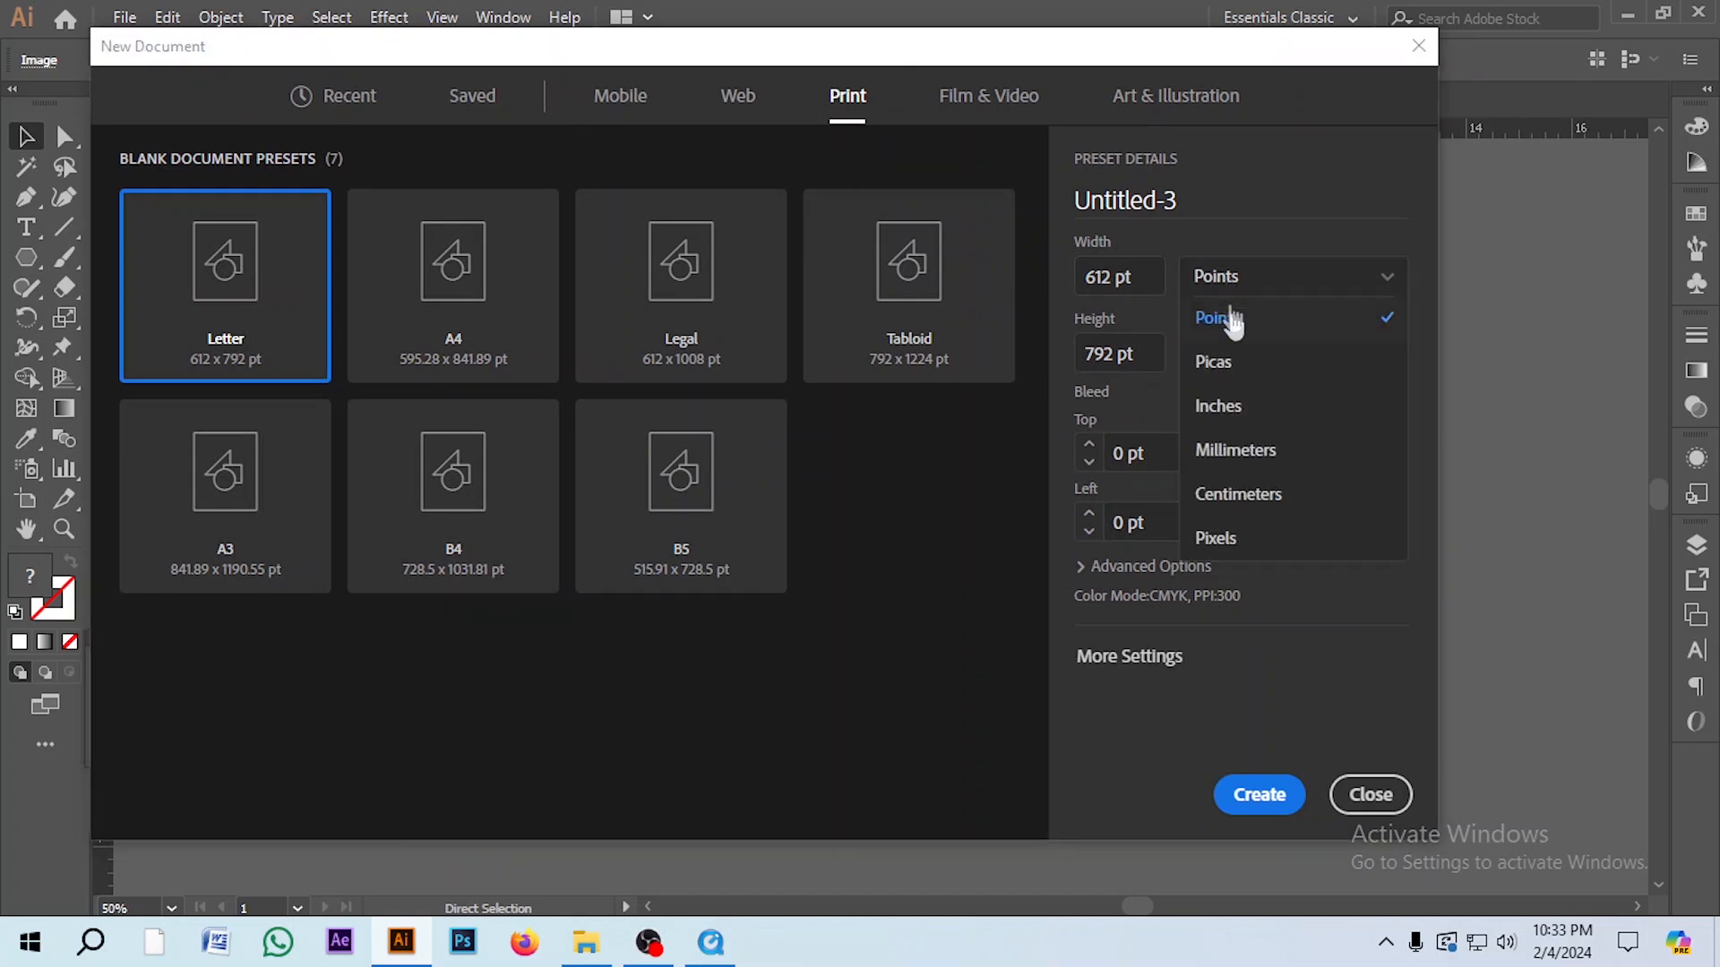
left_click(1234, 411)
left_click(1131, 277)
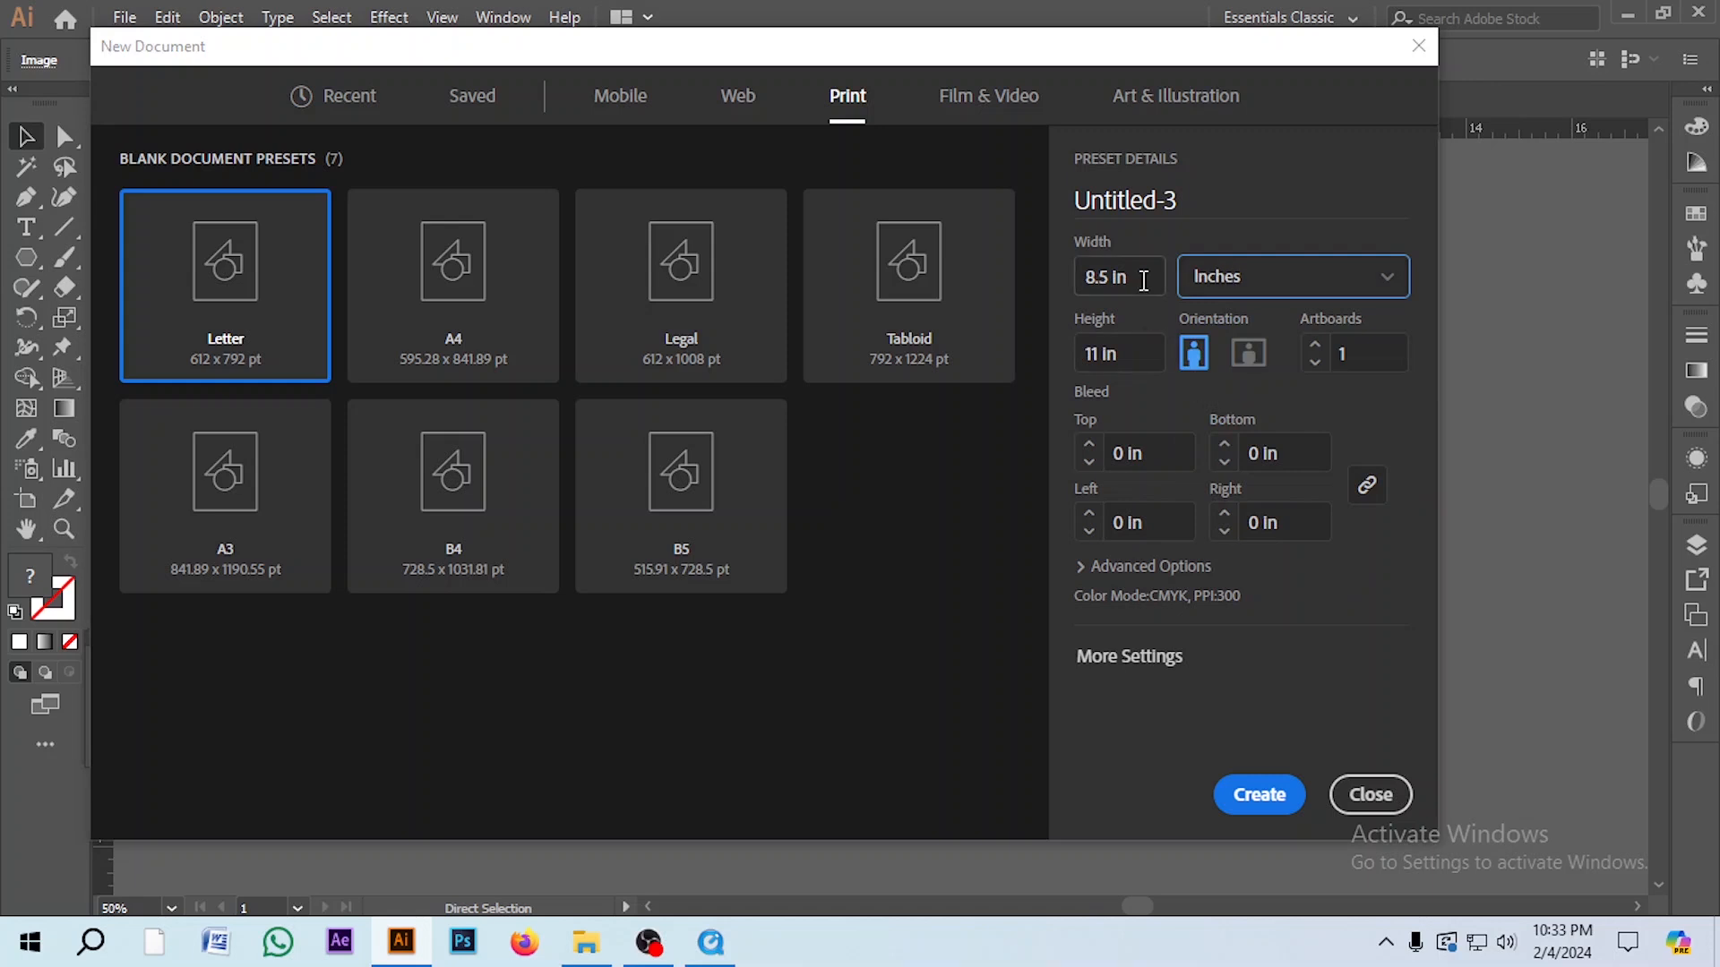
type("8")
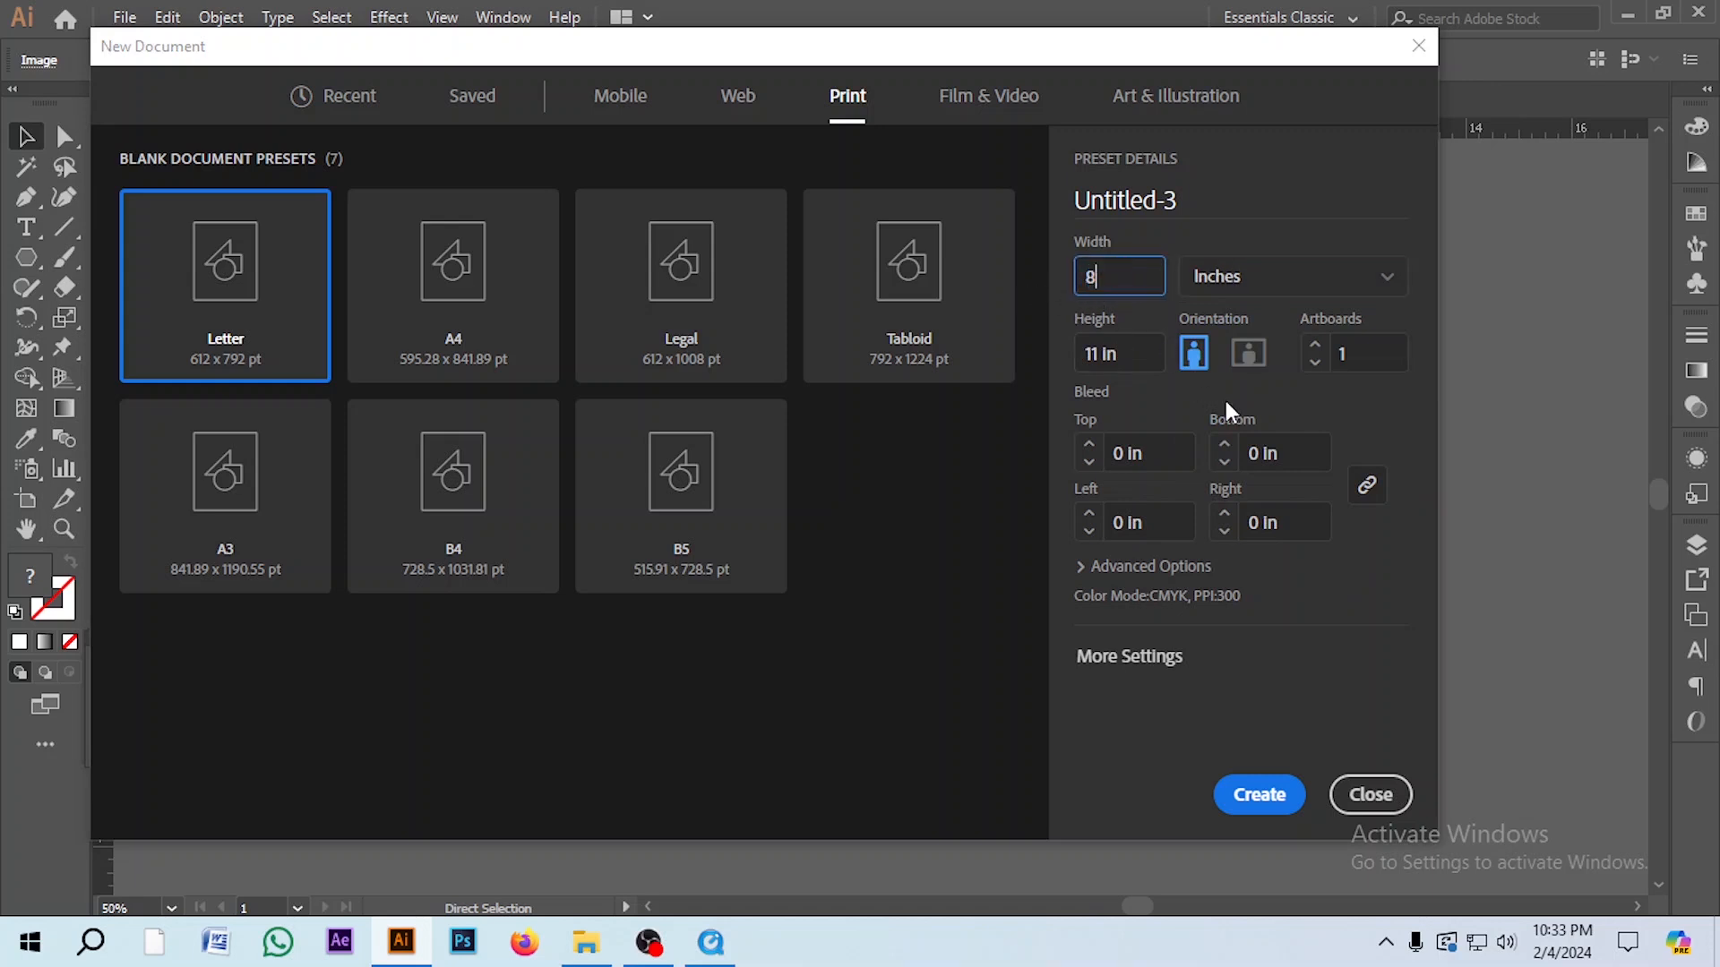
key("Tab")
type("3")
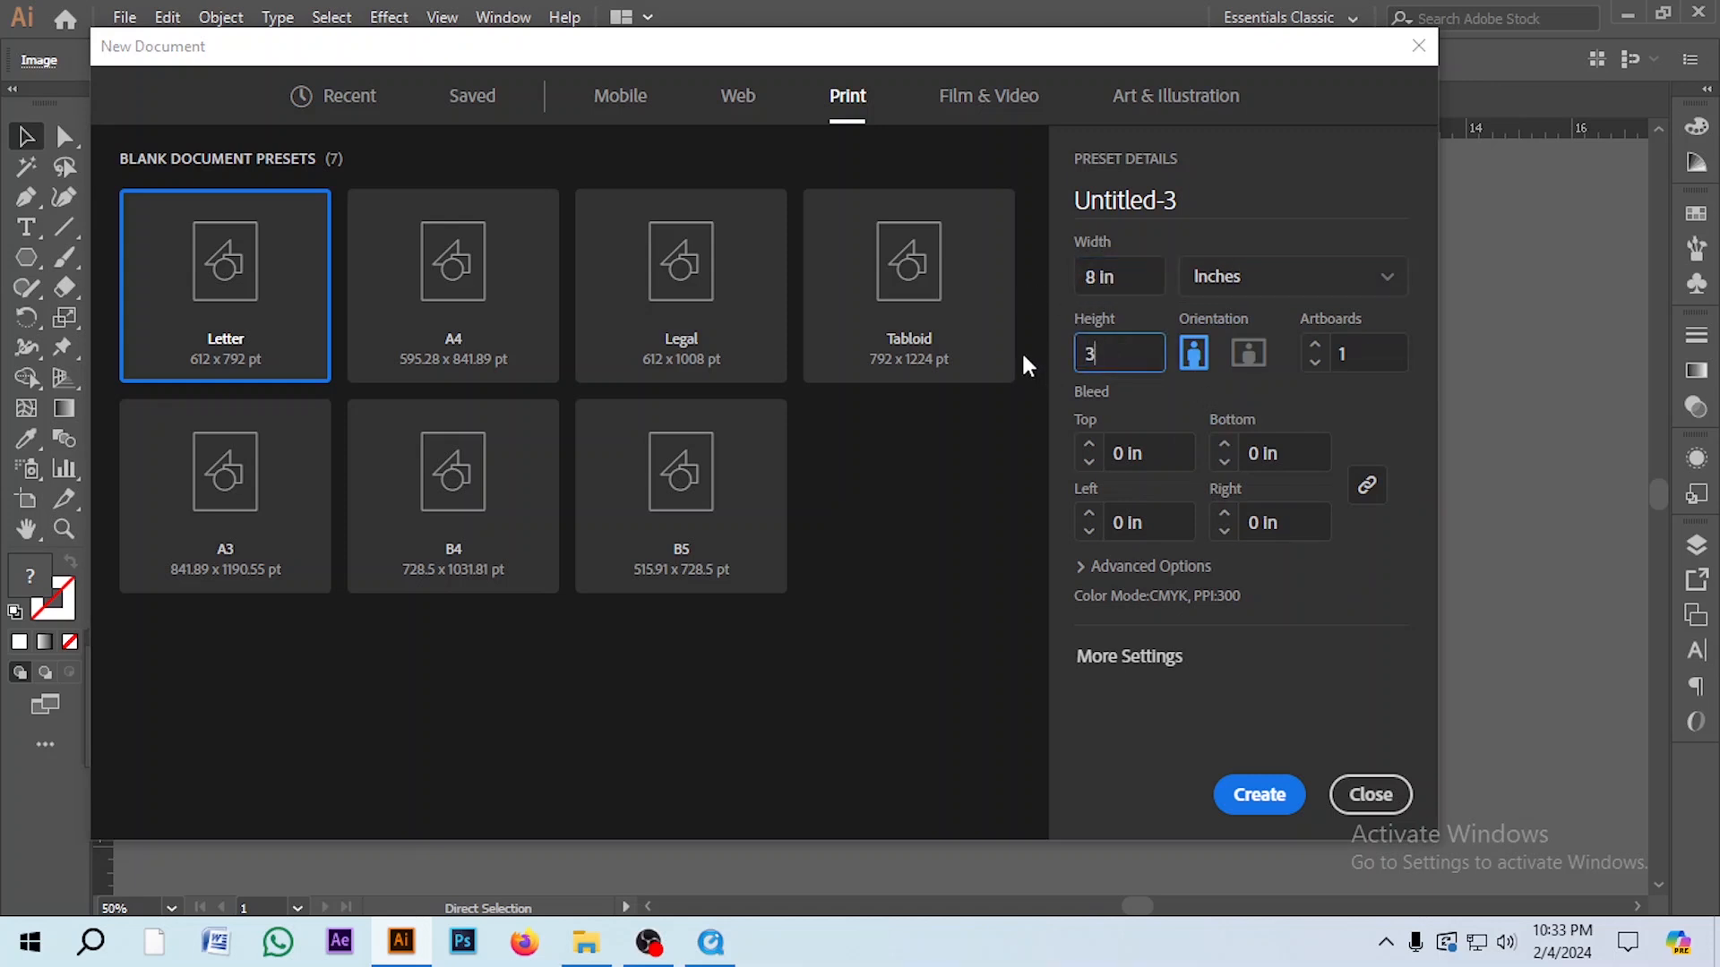
left_click(1128, 278)
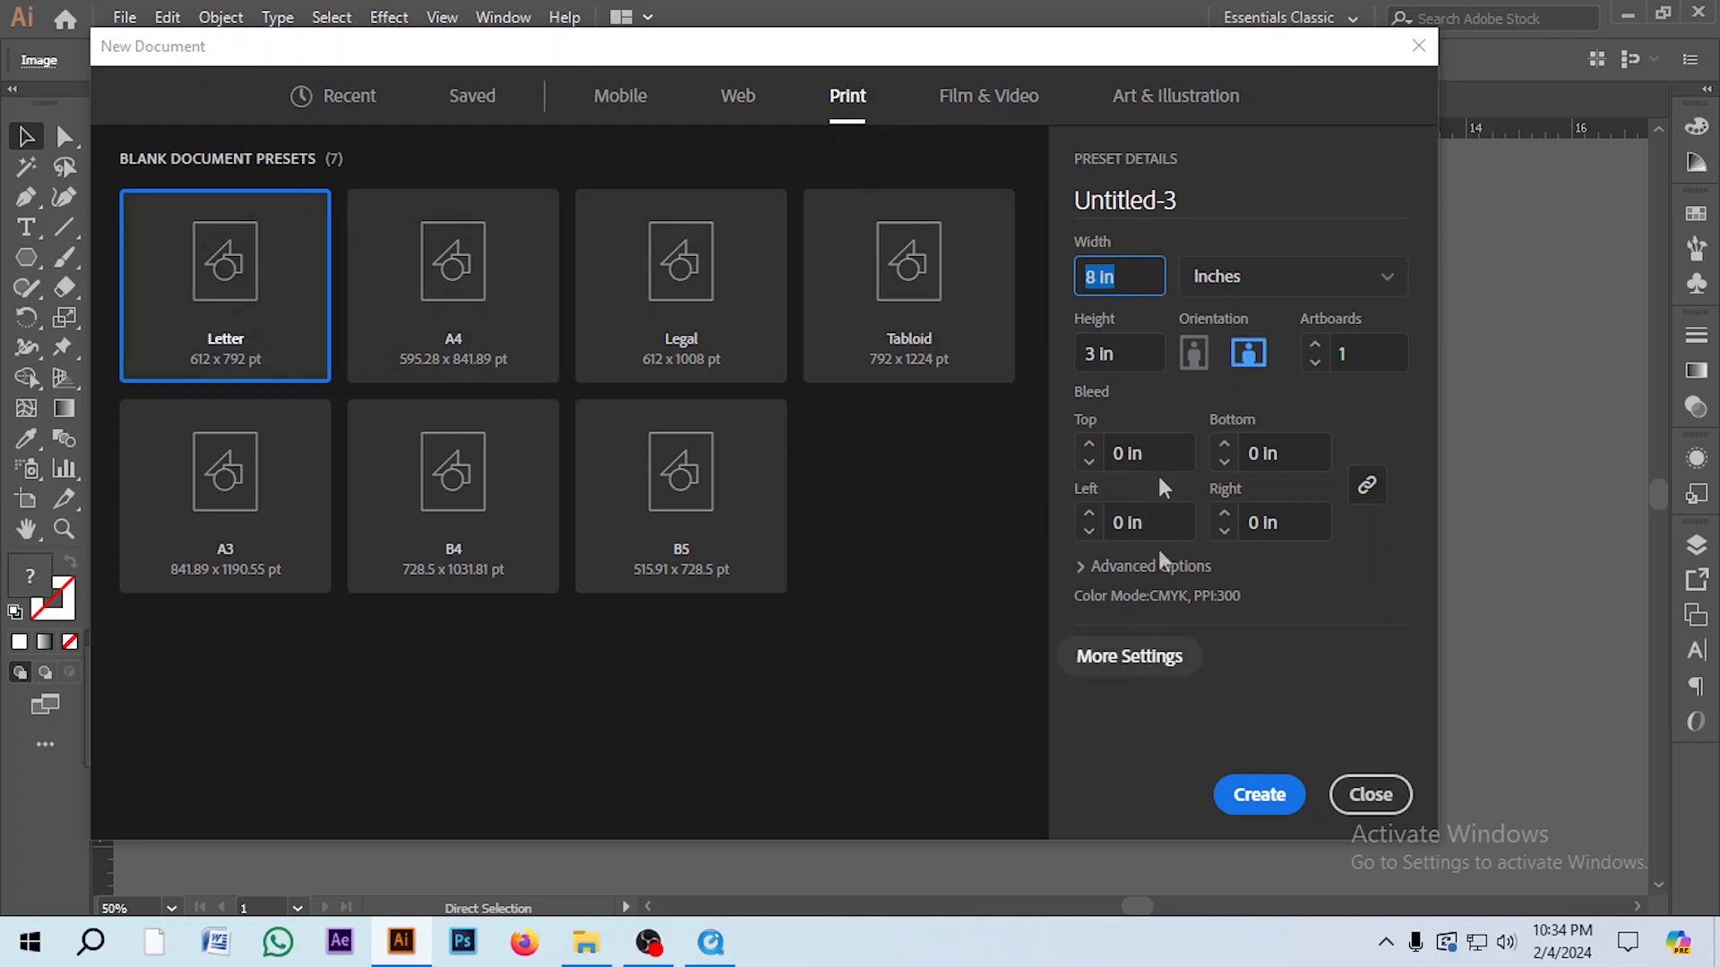
- Review the document's additional settings and create it with CMYK color mode and High (300 ppi) raster effects
left_click(1149, 661)
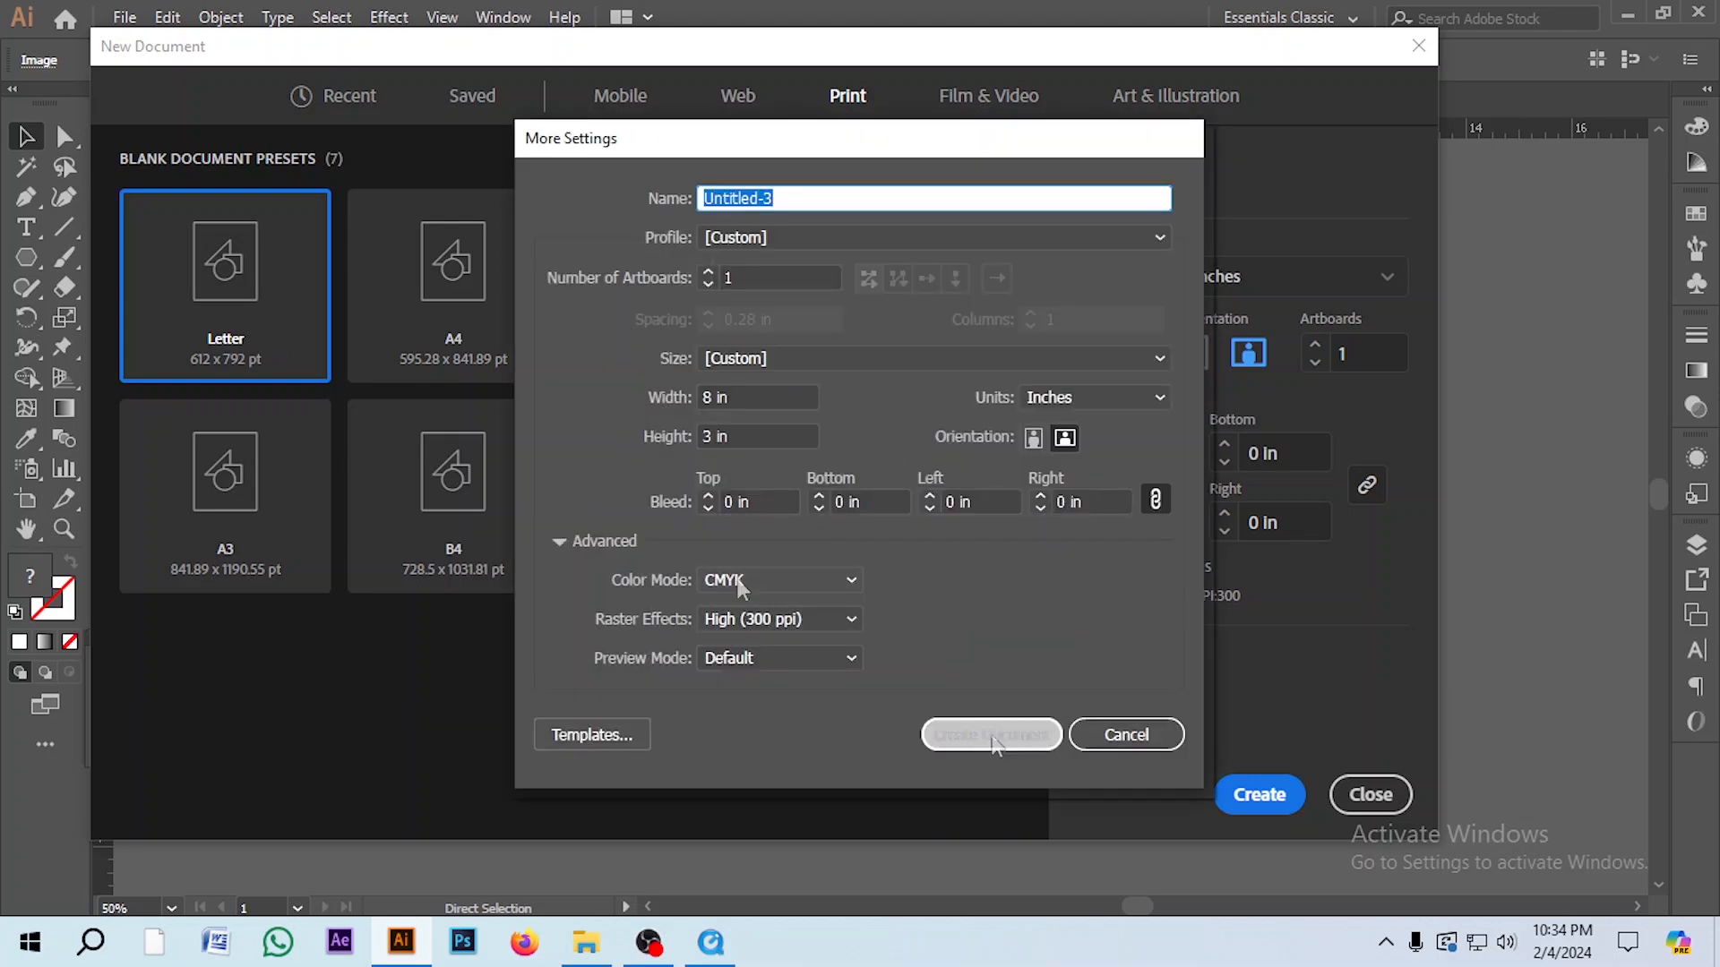
left_click(990, 732)
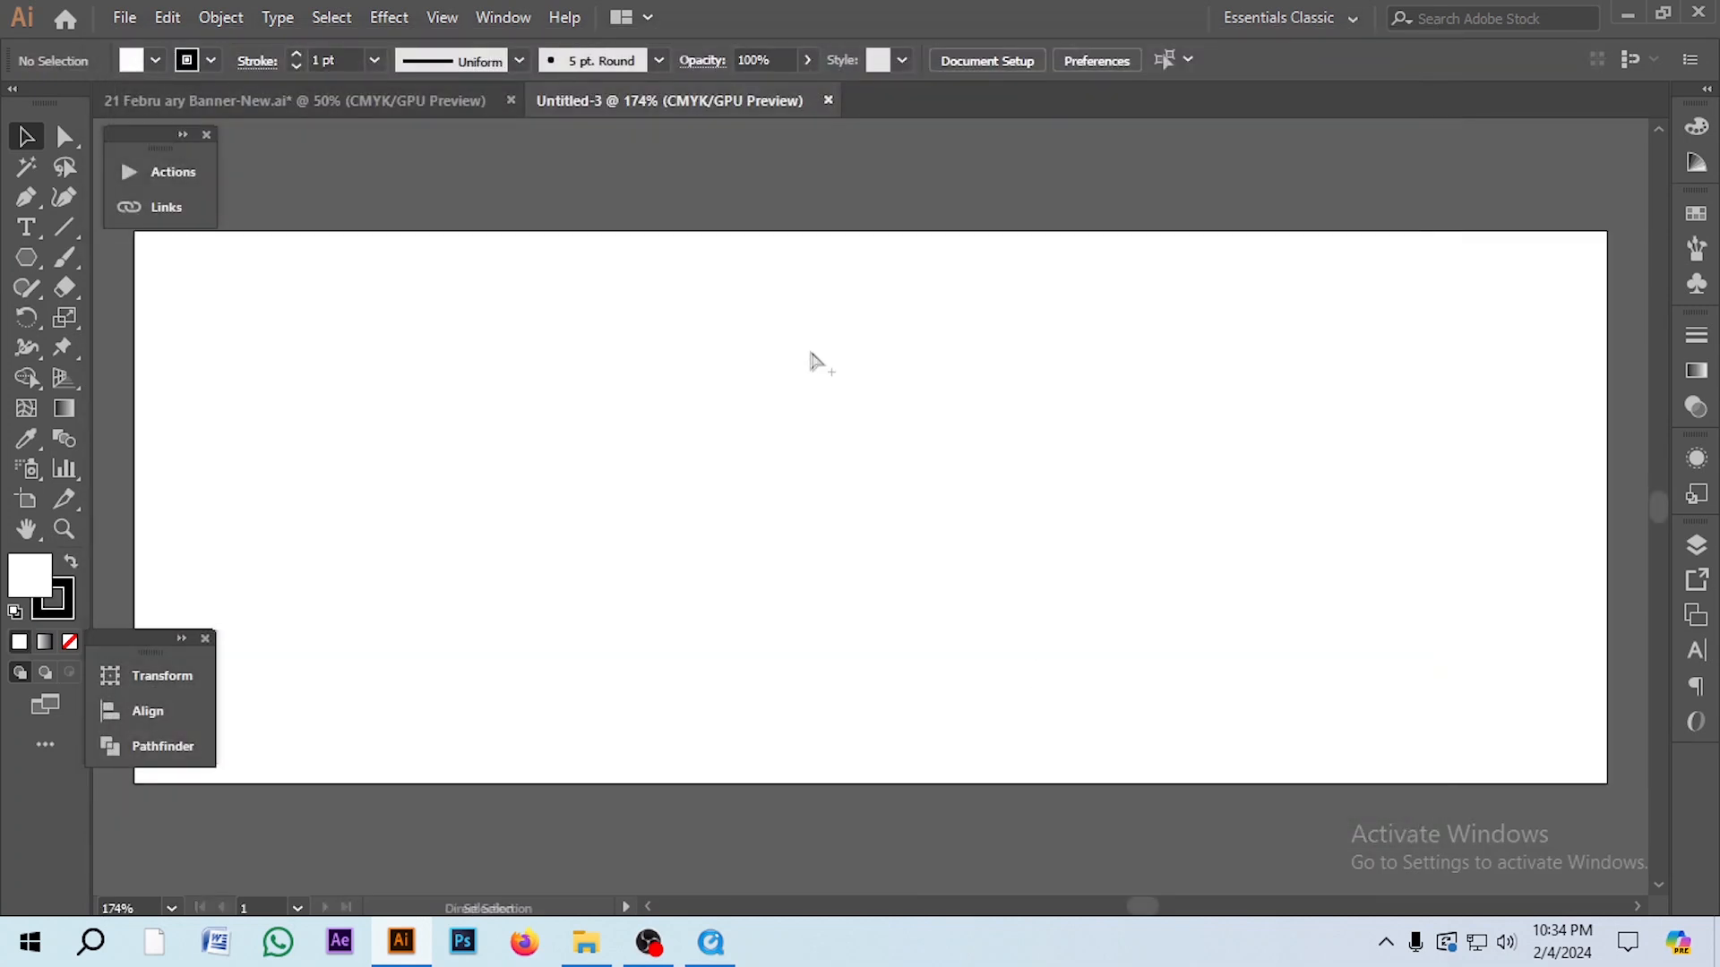
scroll(806, 358, "down", 1)
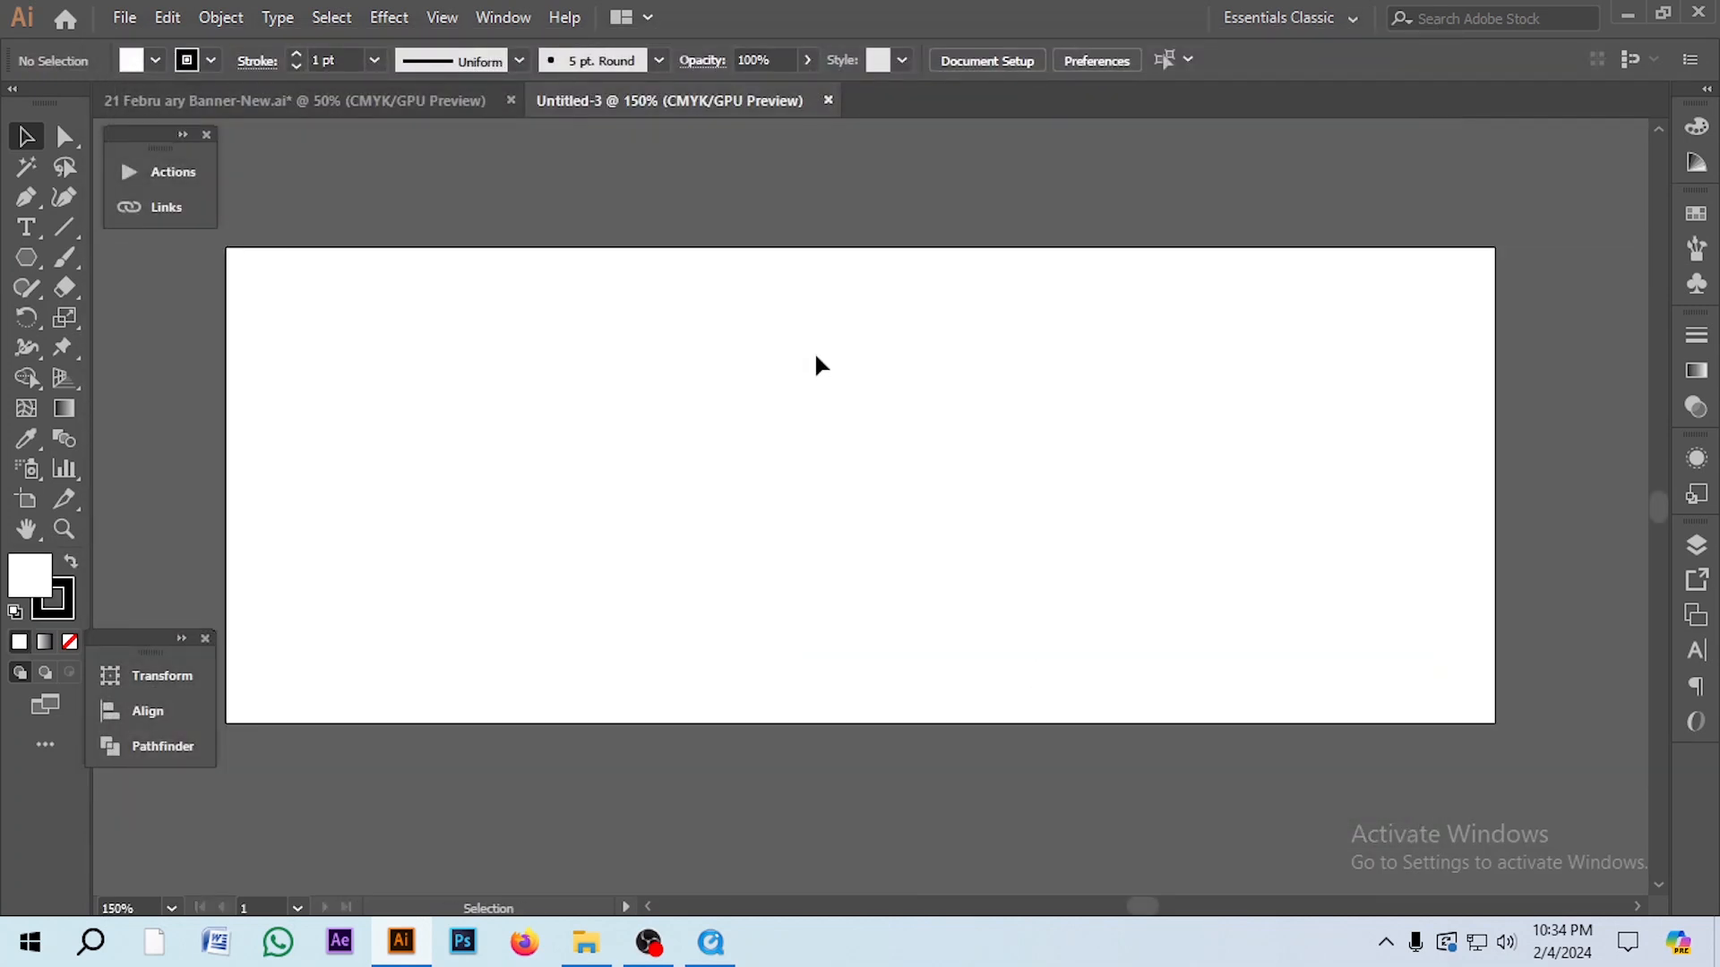
scroll(815, 356, "down", 1)
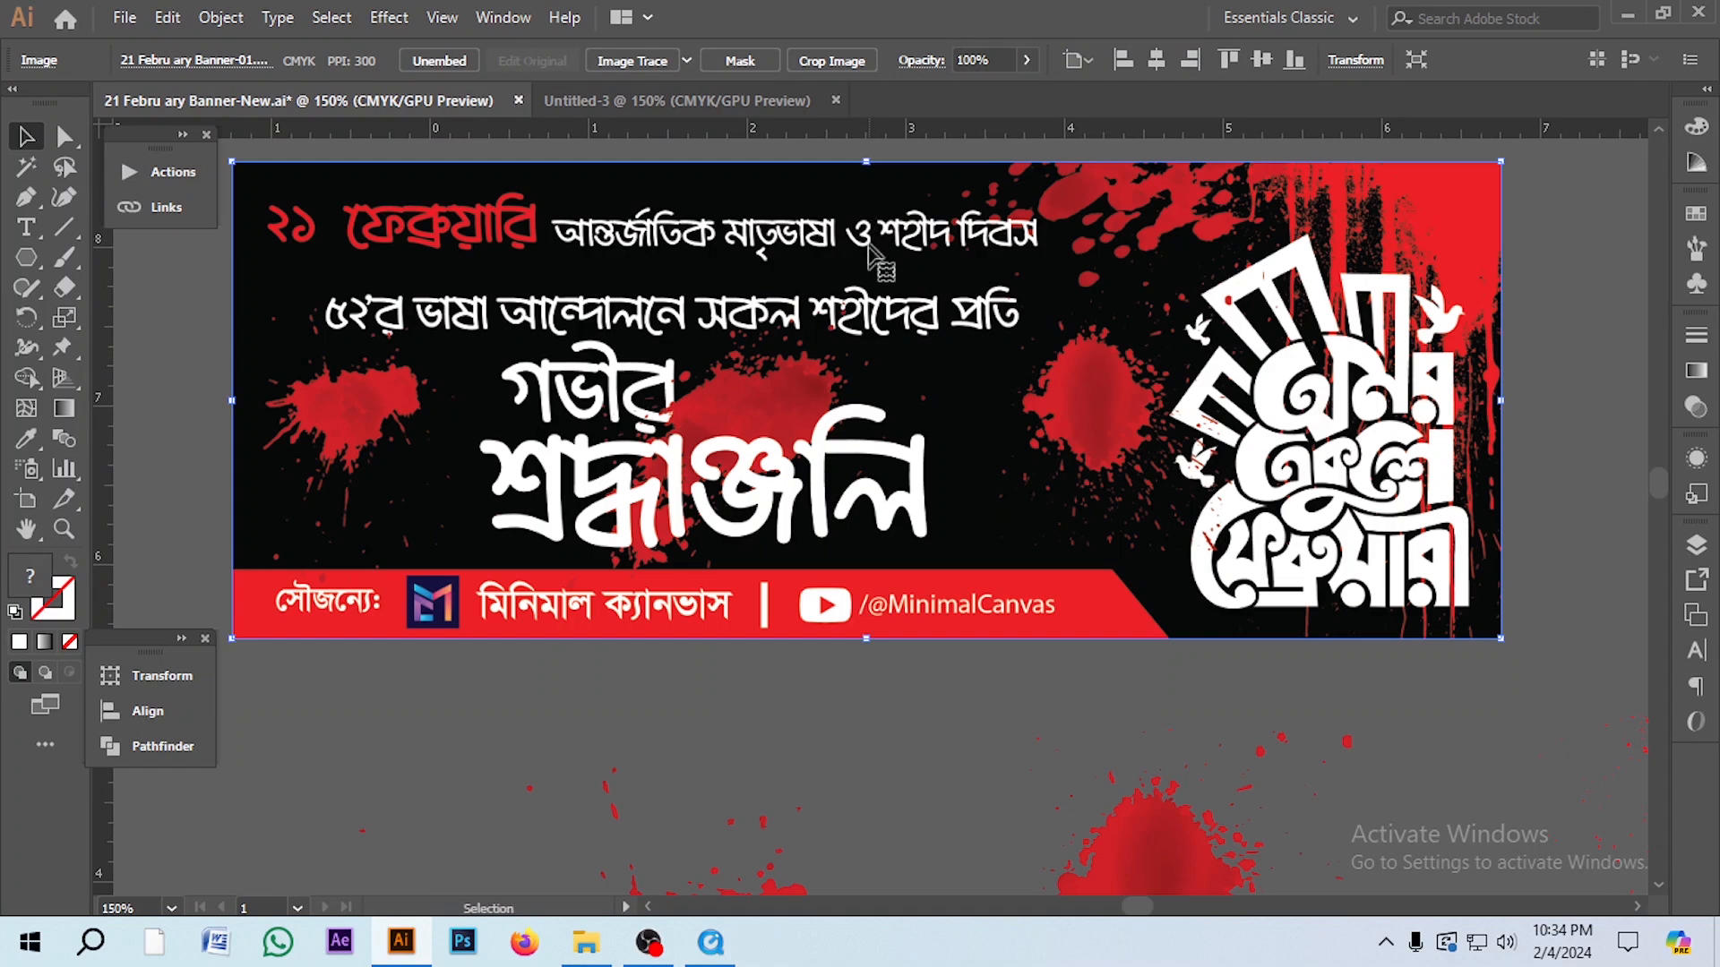
- Examine the finished 21 February banner and the separate red blood splatter and drip graphics below it
scroll(882, 259, "up", 1)
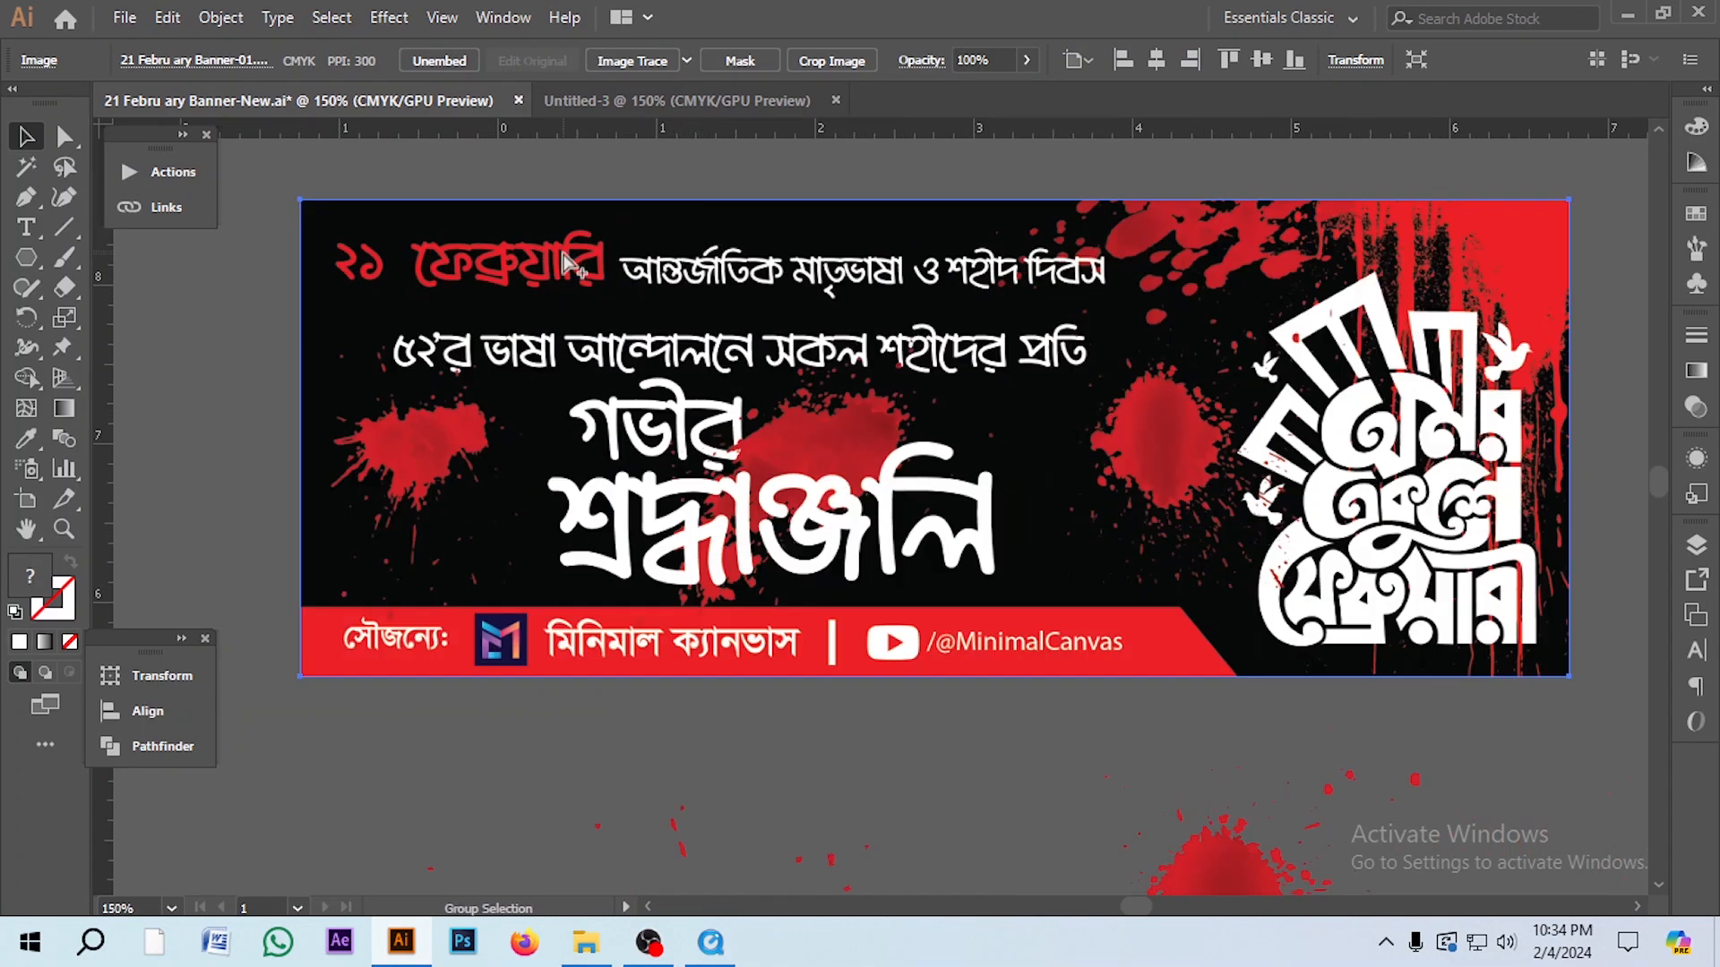
scroll(566, 262, "down", 1)
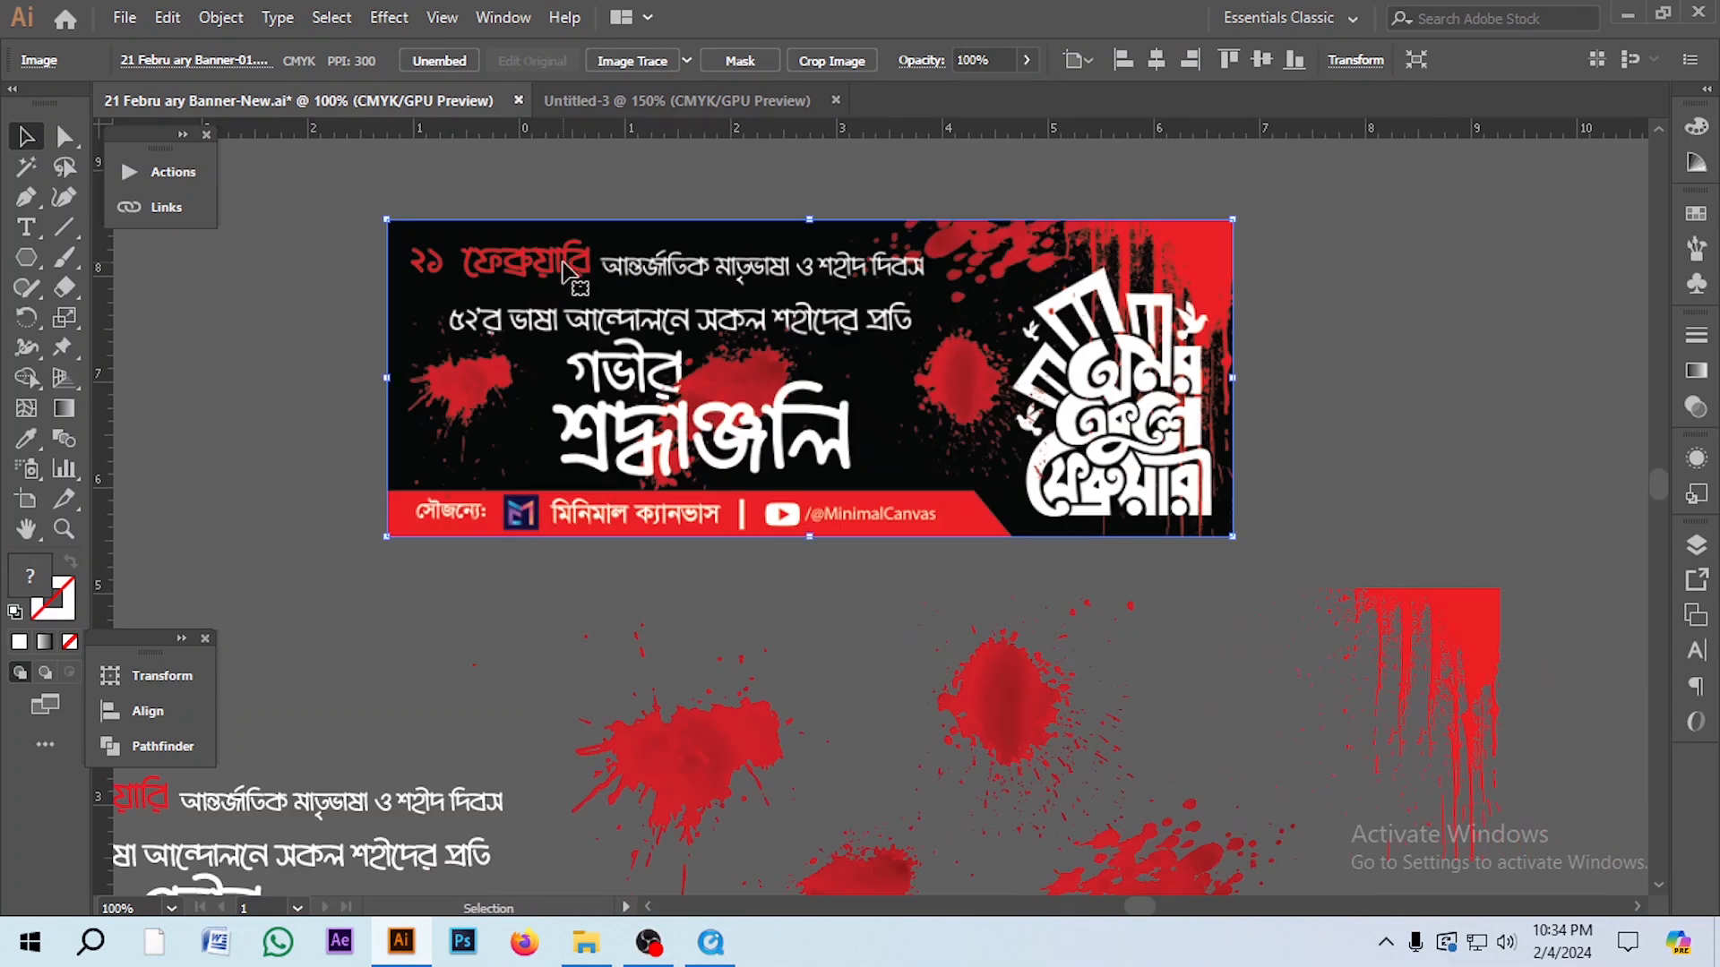
scroll(566, 269, "down", 2)
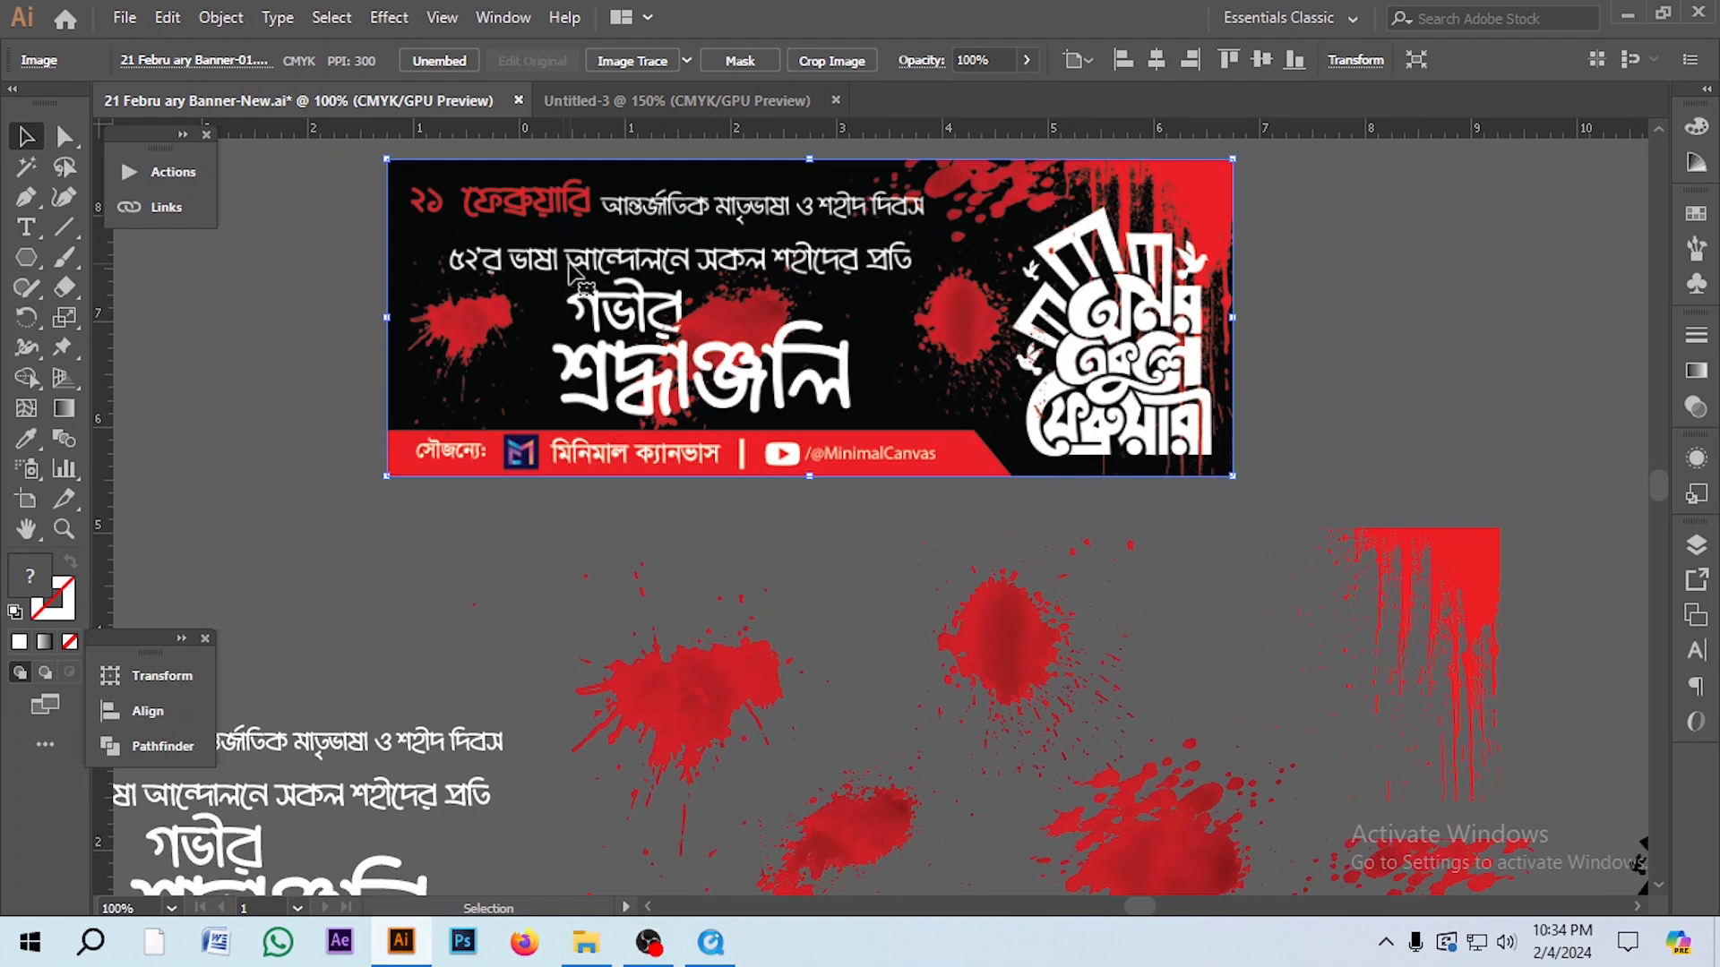
scroll(648, 405, "down", 4)
left_click_drag(681, 523, 717, 543)
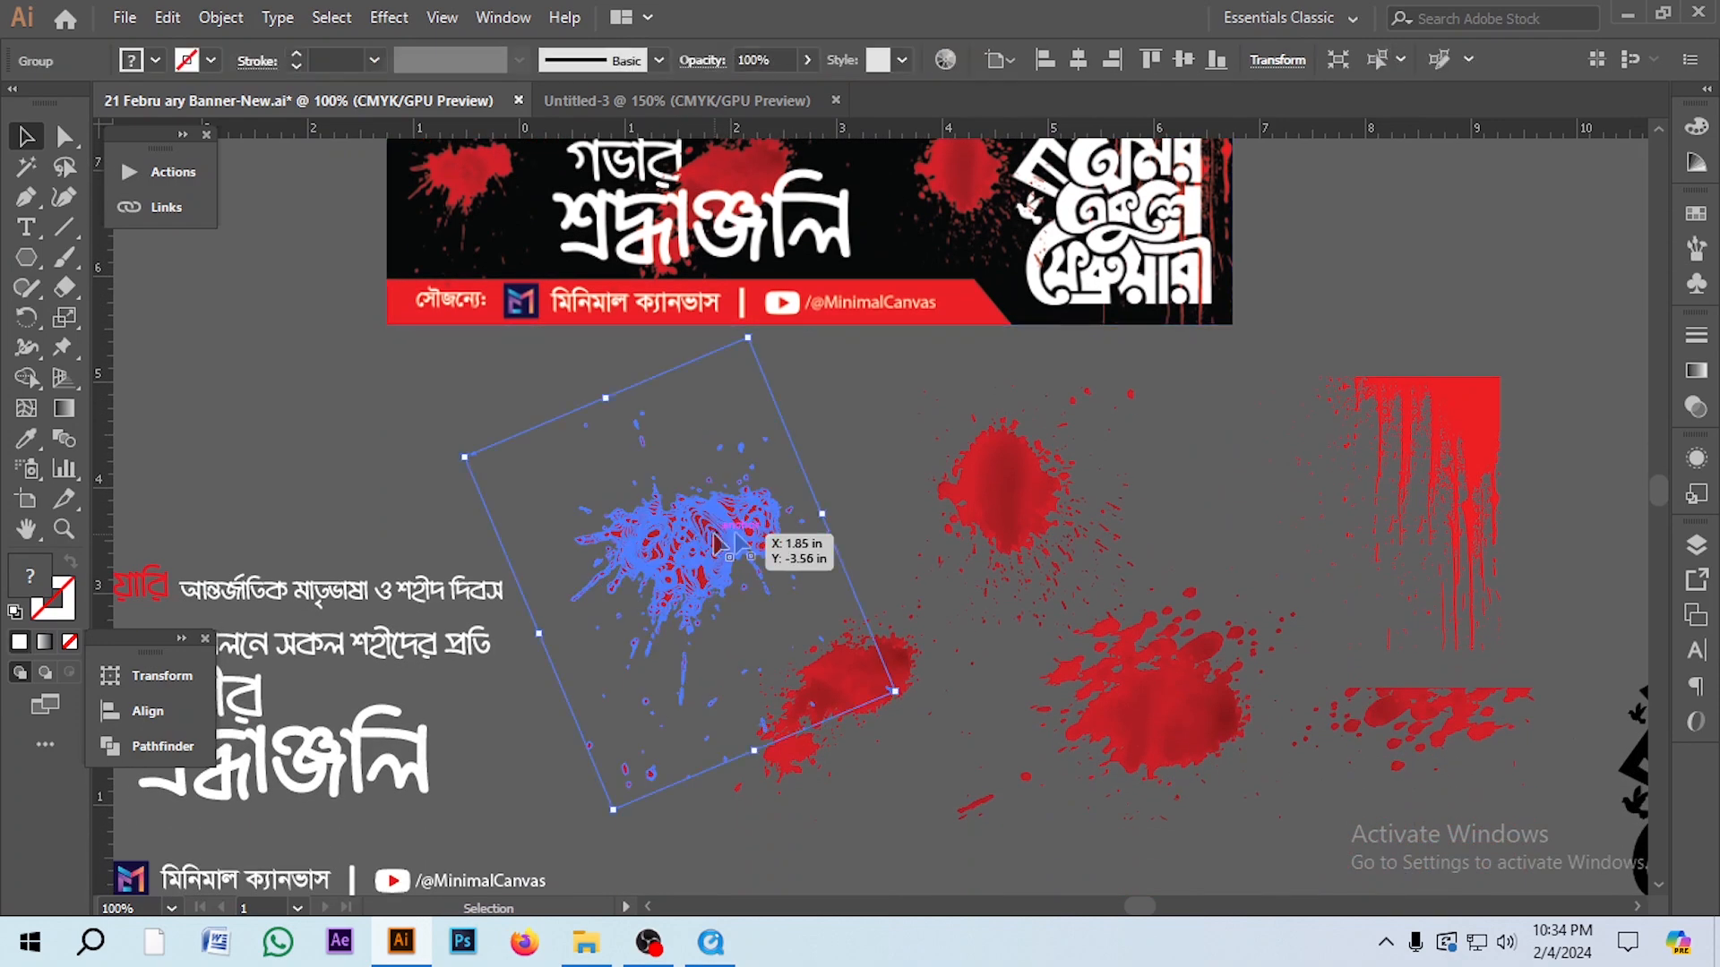
left_click(1006, 497)
left_click(864, 670)
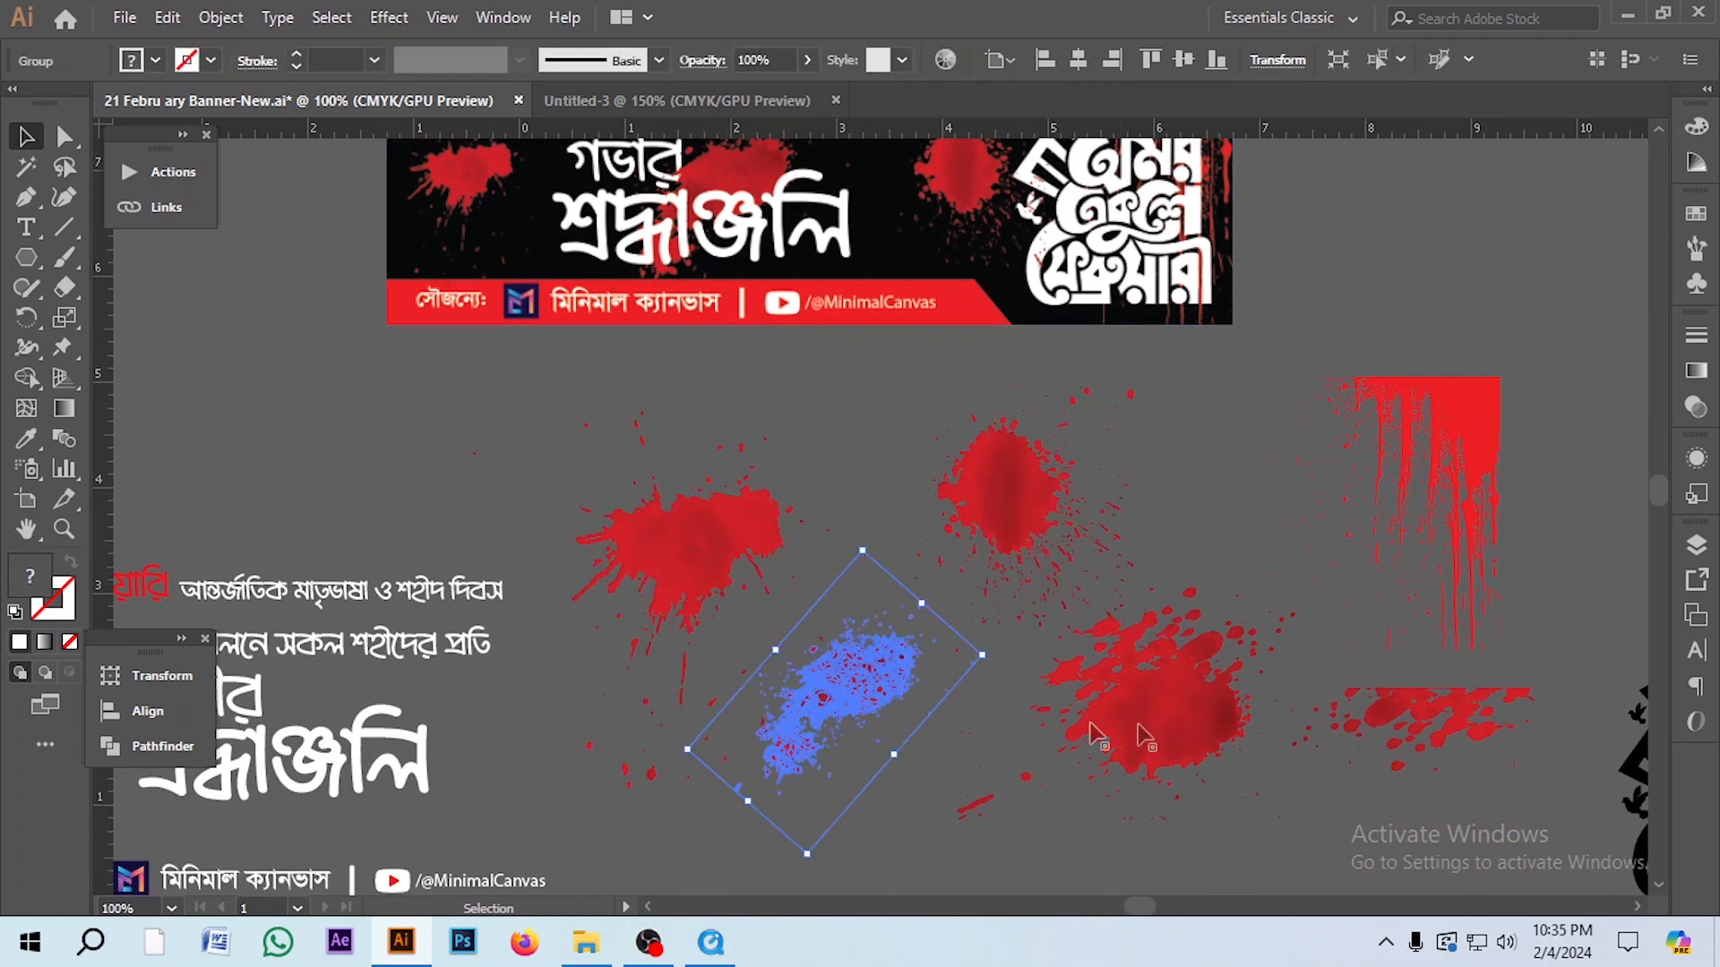
left_click(1148, 716)
left_click(1474, 466)
- Inspect the black Bengali lettering artwork with the monument shapes and birds
left_click_drag(1643, 499, 1159, 453)
scroll(1279, 792, "up", 2)
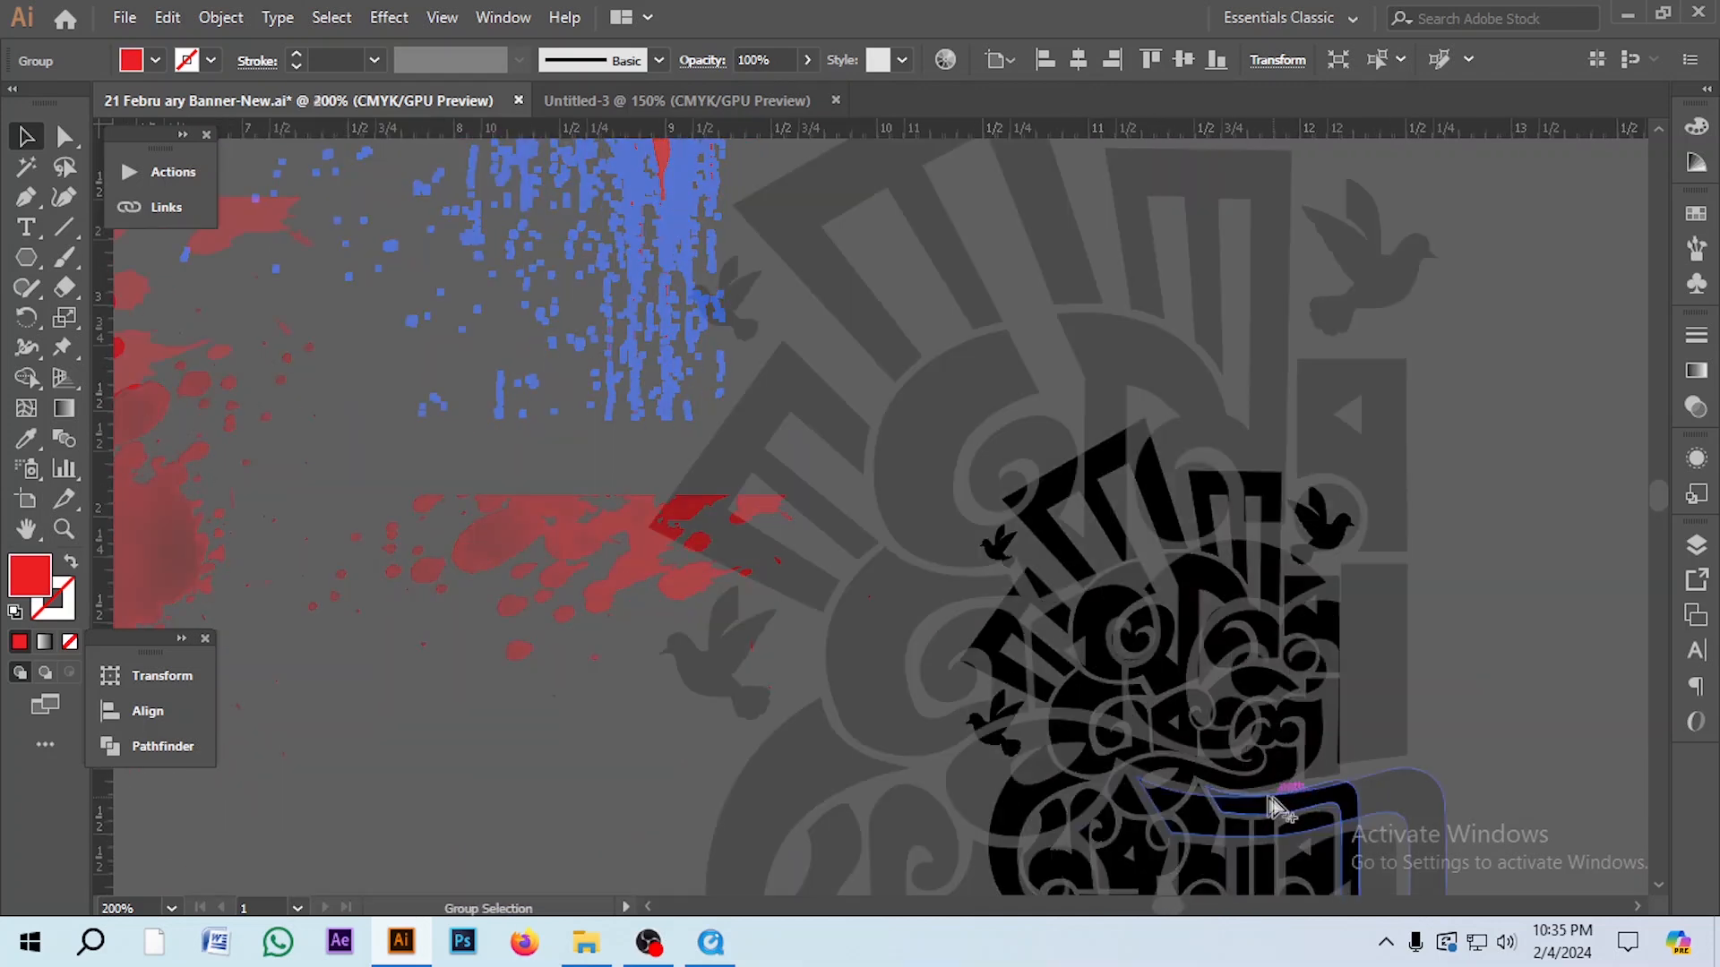
scroll(1274, 809, "down", 1)
left_click_drag(1274, 809, 1136, 502)
left_click(1146, 410)
scroll(1162, 385, "up", 1)
left_click(1287, 668)
left_click(1176, 482)
left_click(1320, 480)
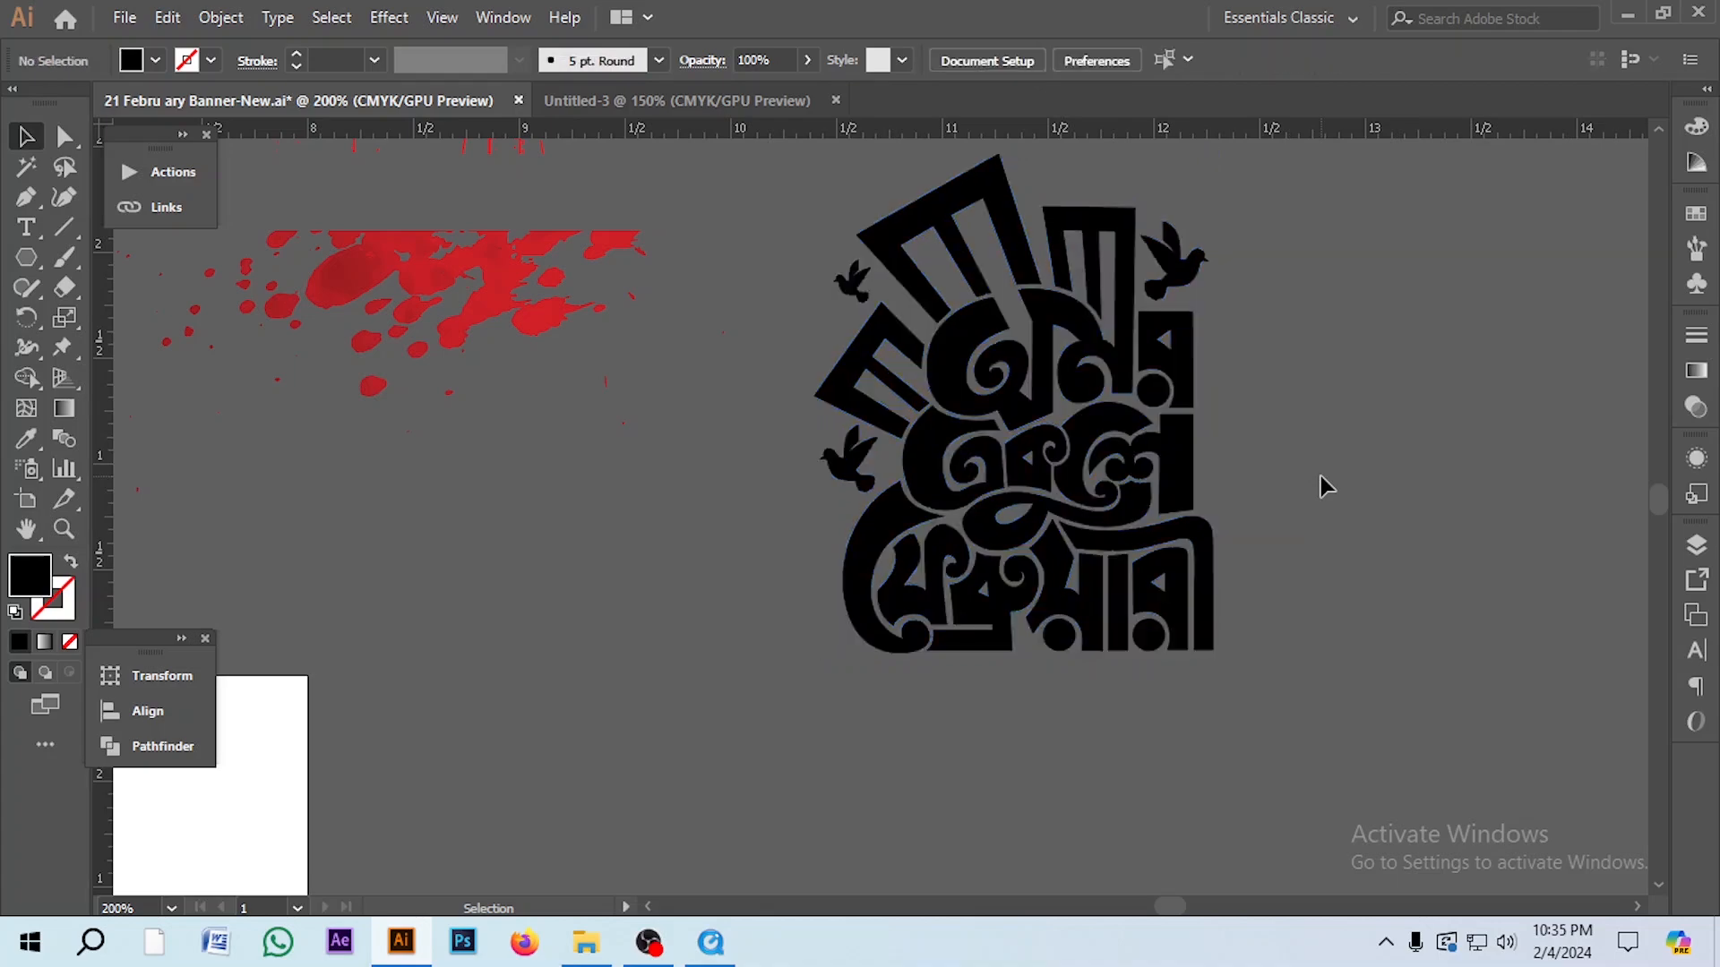
scroll(1320, 475, "down", 2)
scroll(1200, 444, "up", 2)
left_click(1198, 439)
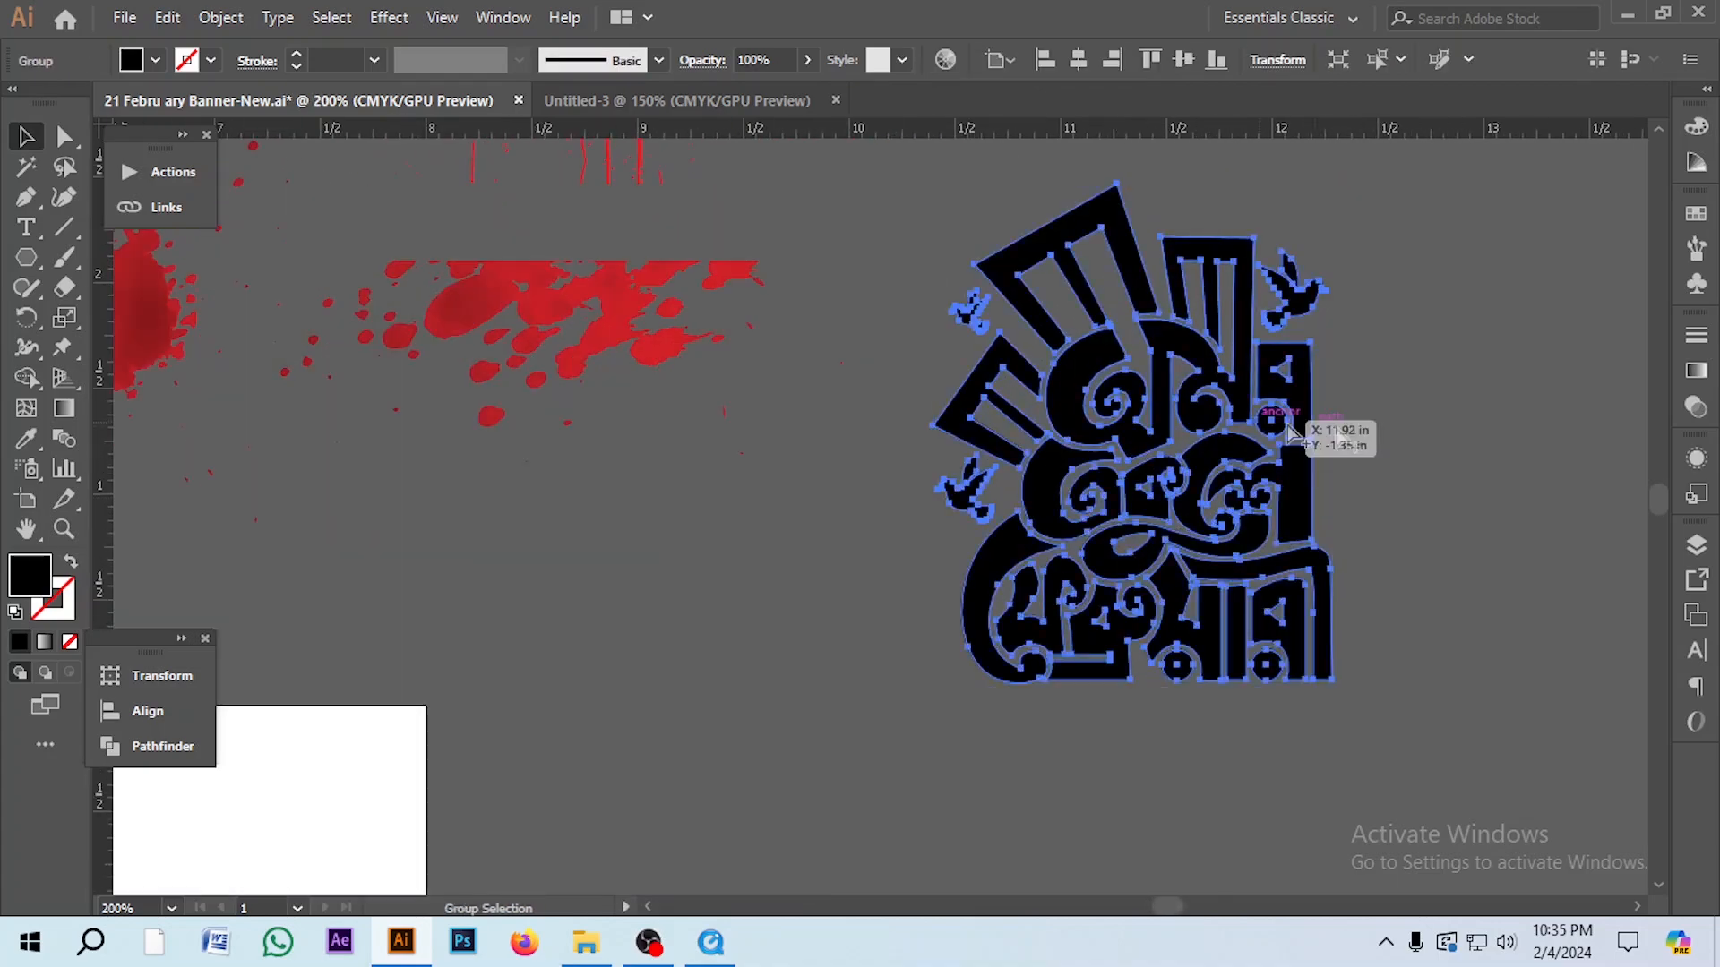
scroll(1372, 433, "down", 4)
scroll(650, 346, "up", 4)
- Examine the heading lines and sponsor strip on the finished banner
scroll(712, 272, "up", 3)
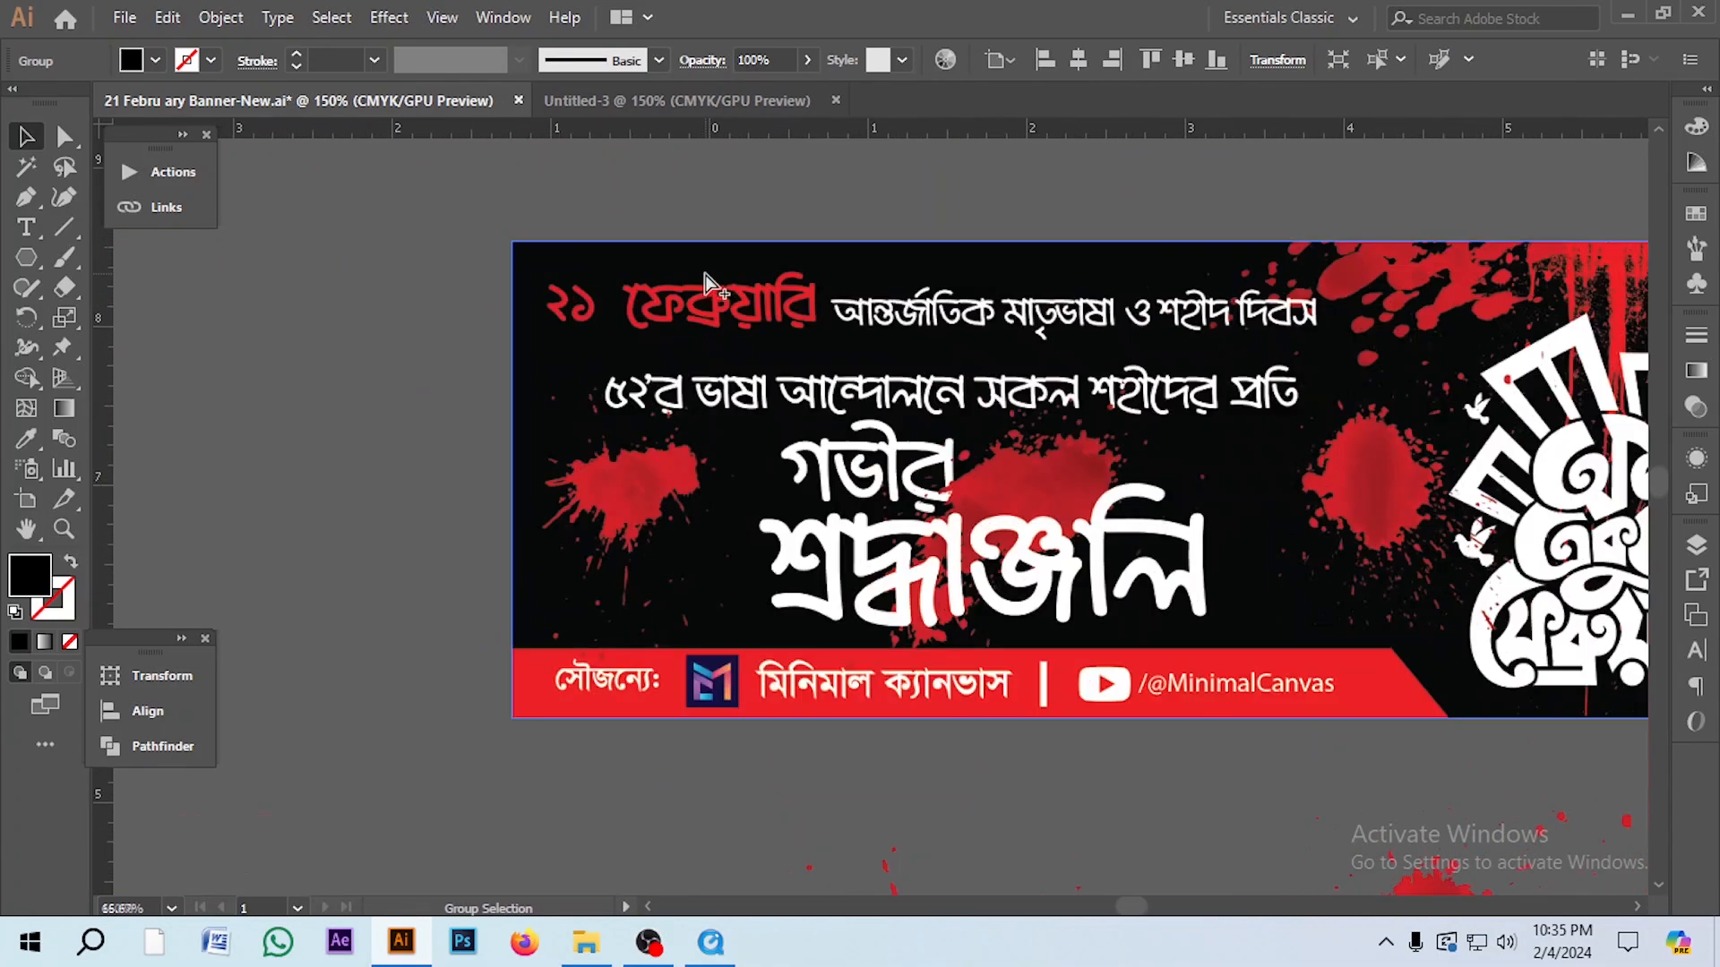
scroll(586, 301, "up", 2)
scroll(747, 344, "down", 1)
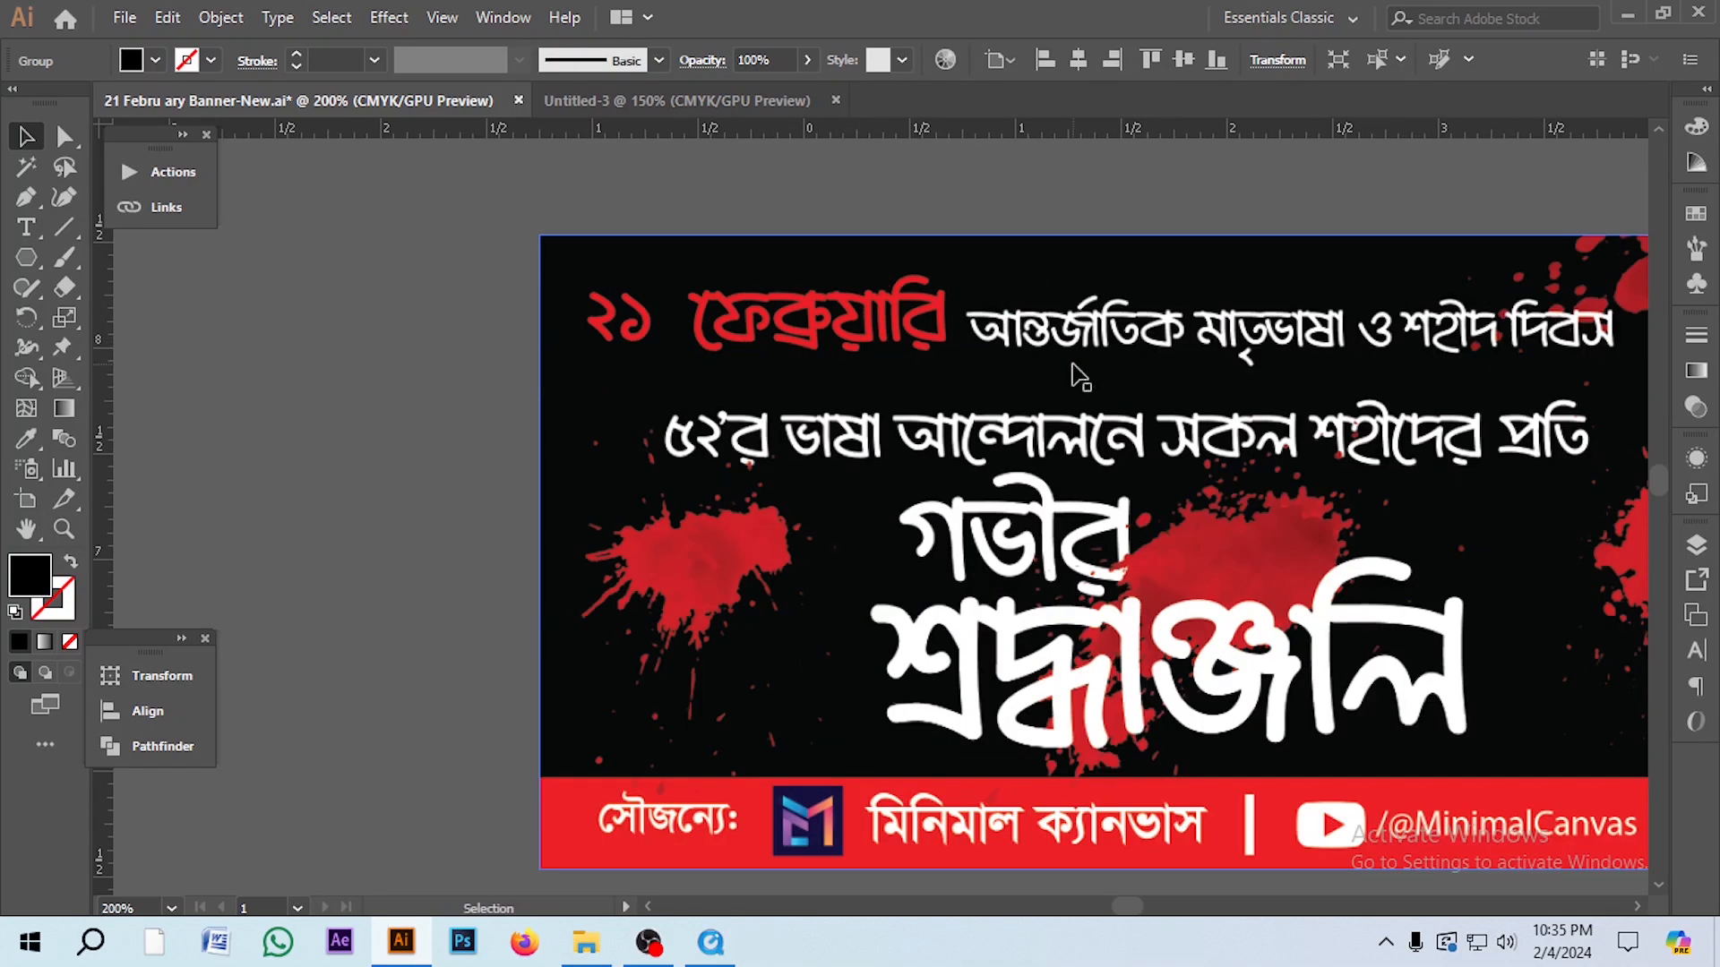
scroll(914, 371, "down", 1)
scroll(1182, 345, "down", 2)
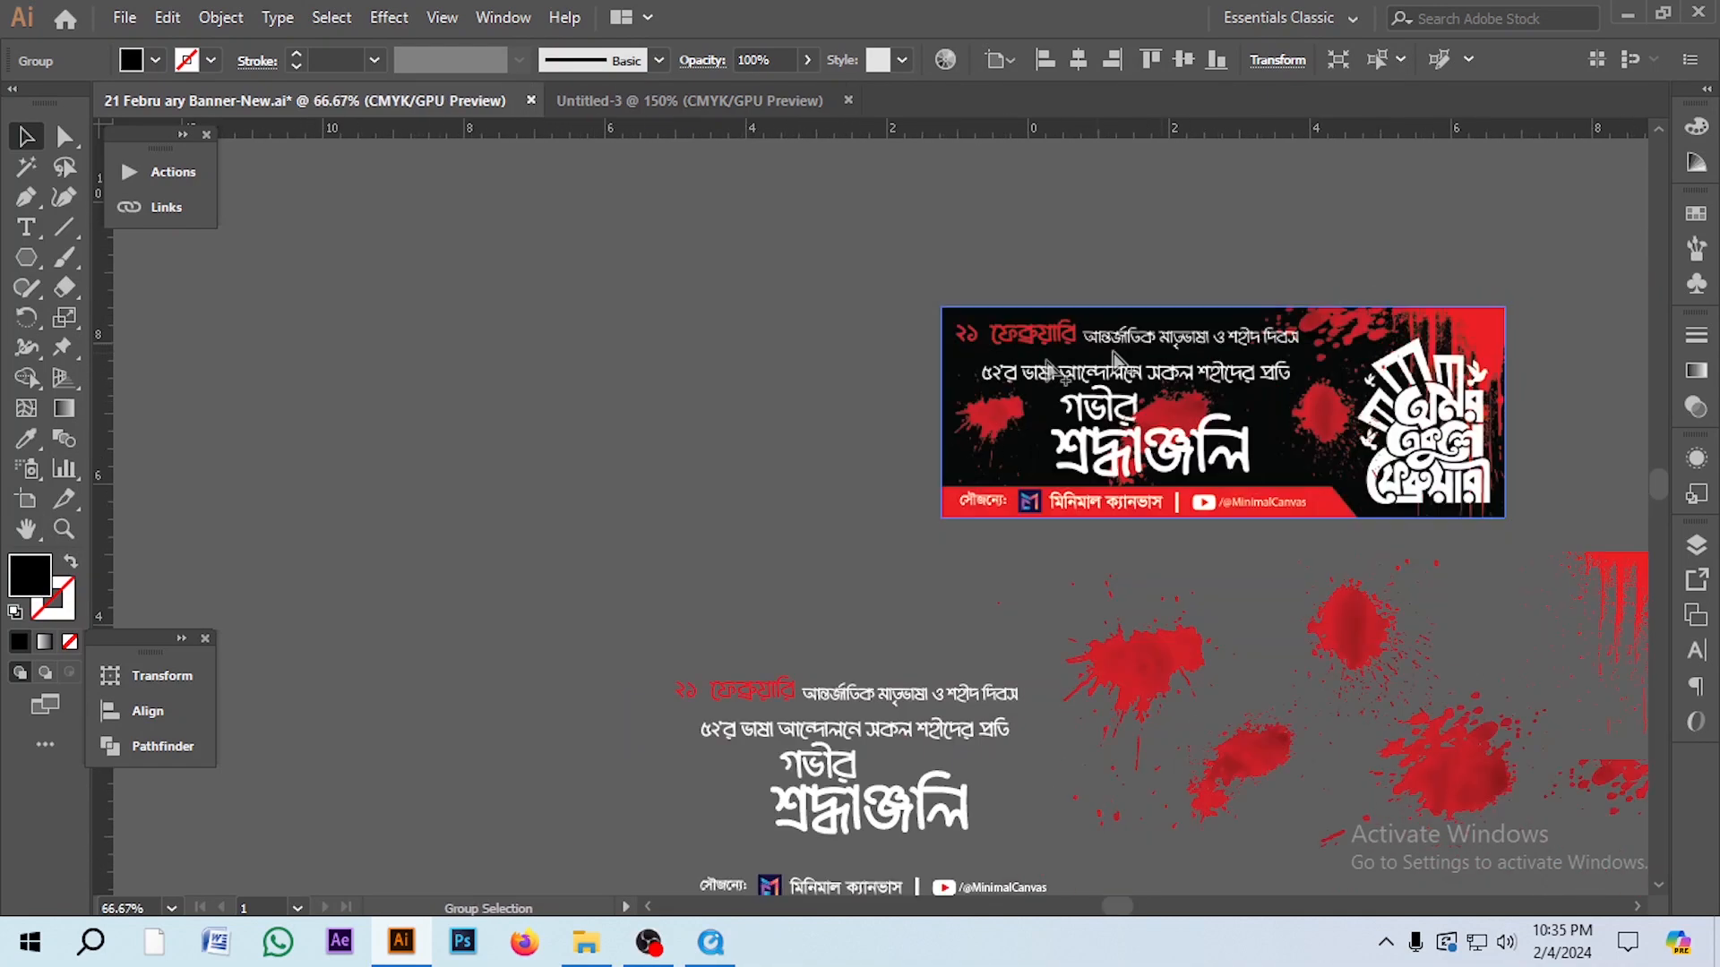
scroll(813, 569, "down", 1)
- Check the font of the separate white Bengali subtitle text and look over the sponsor line with its logos
scroll(840, 718, "up", 5)
left_click(817, 403)
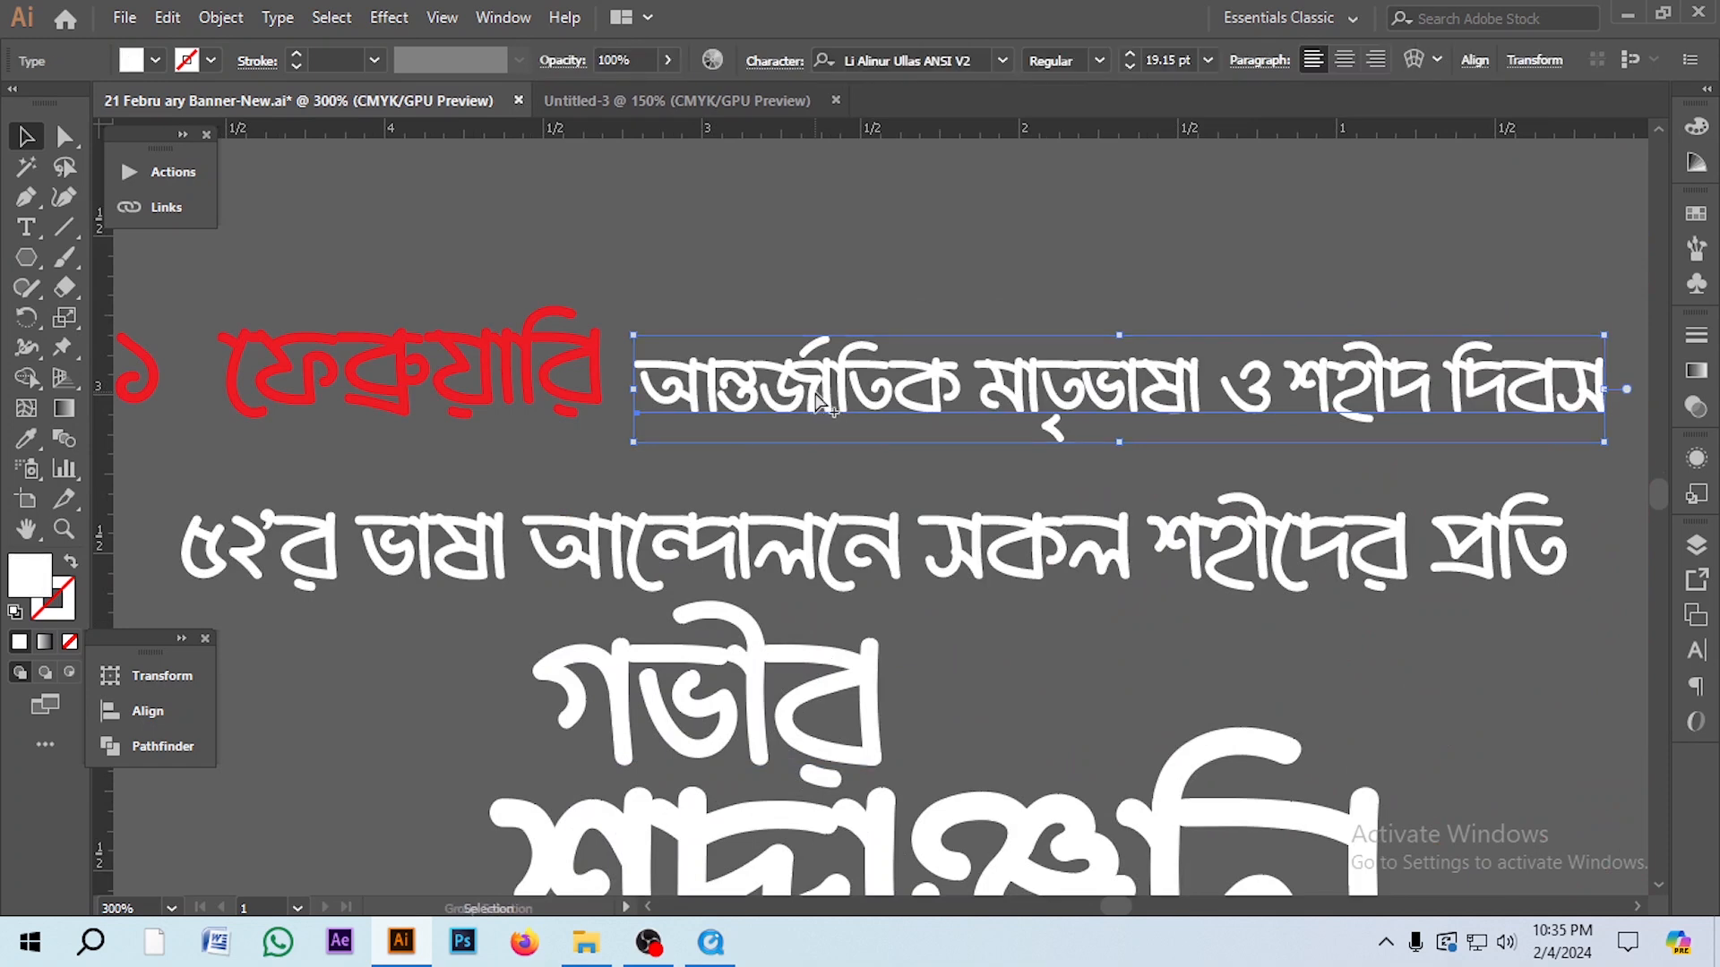
scroll(820, 401, "down", 1)
left_click(809, 296)
left_click(858, 363)
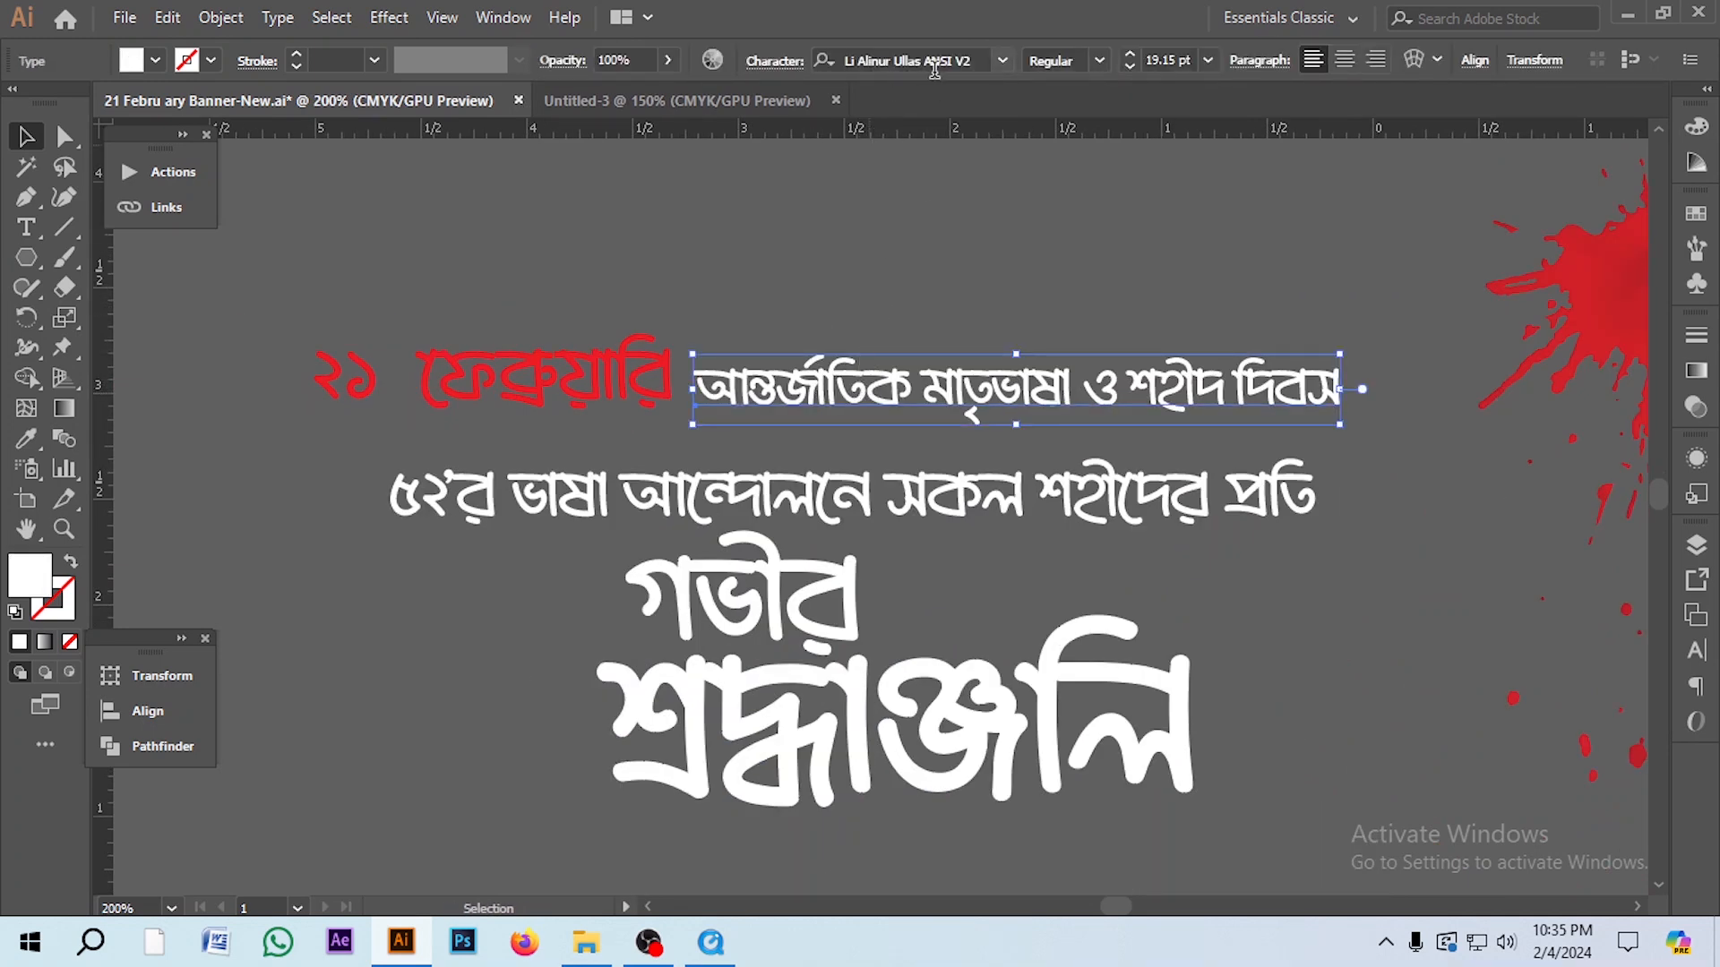
left_click(895, 296)
left_click(793, 411)
scroll(793, 411, "down", 1)
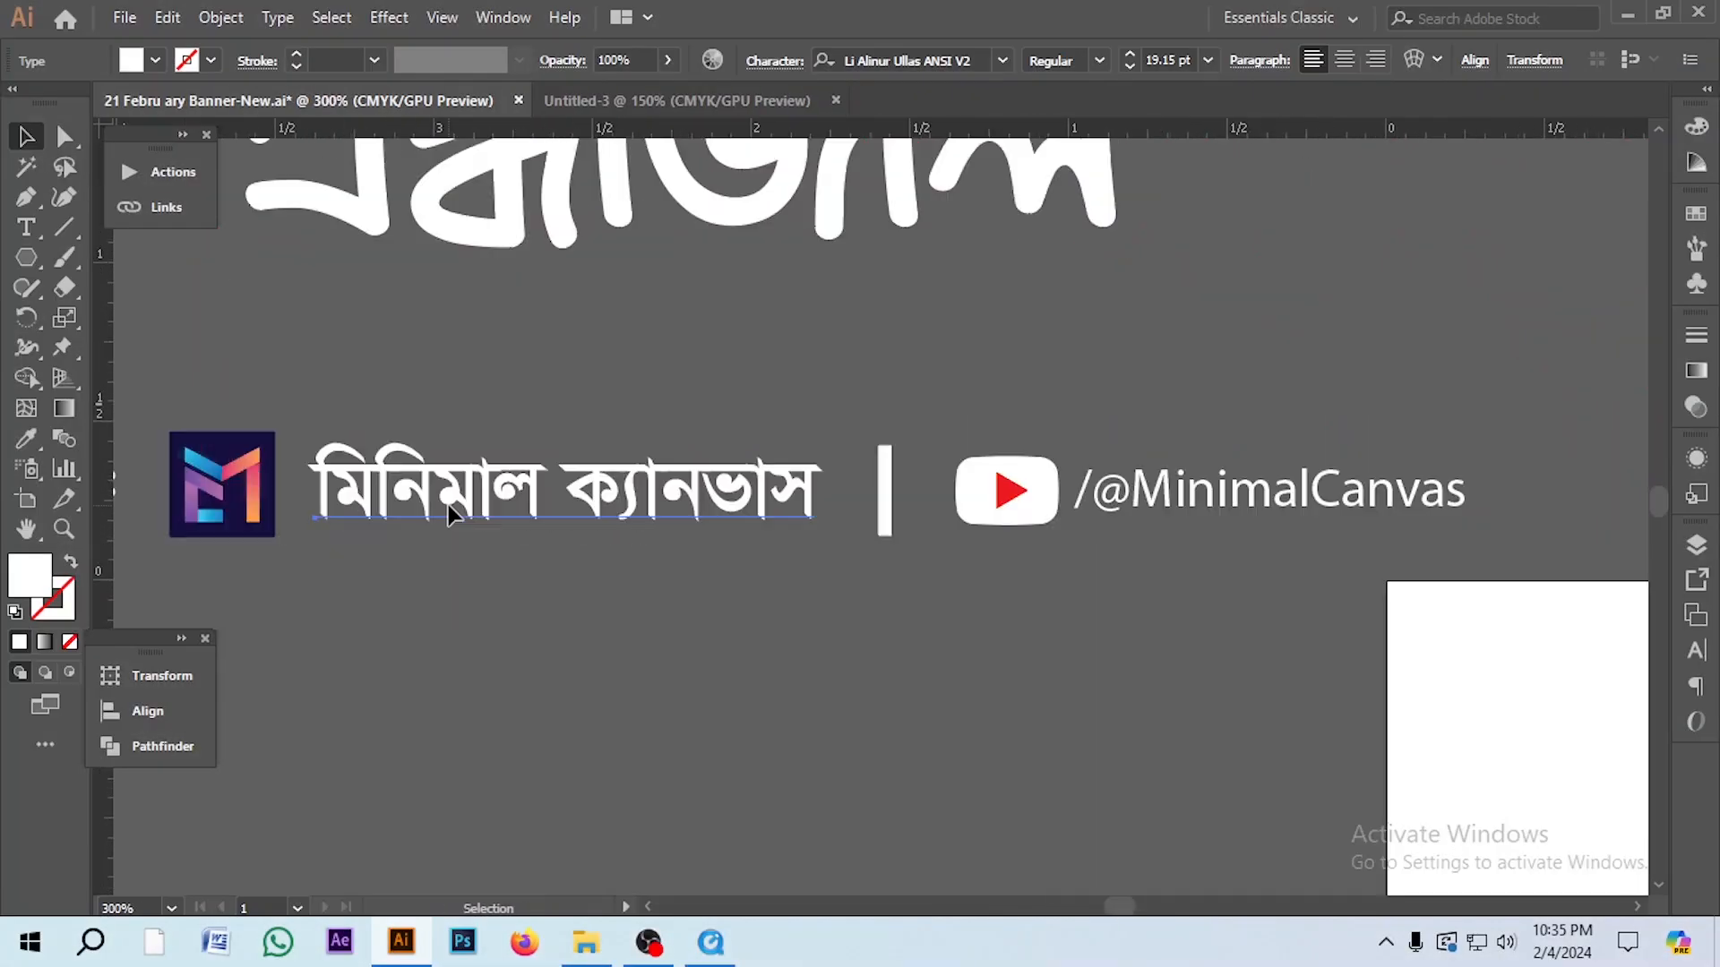
left_click(430, 399)
scroll(523, 465, "down", 4)
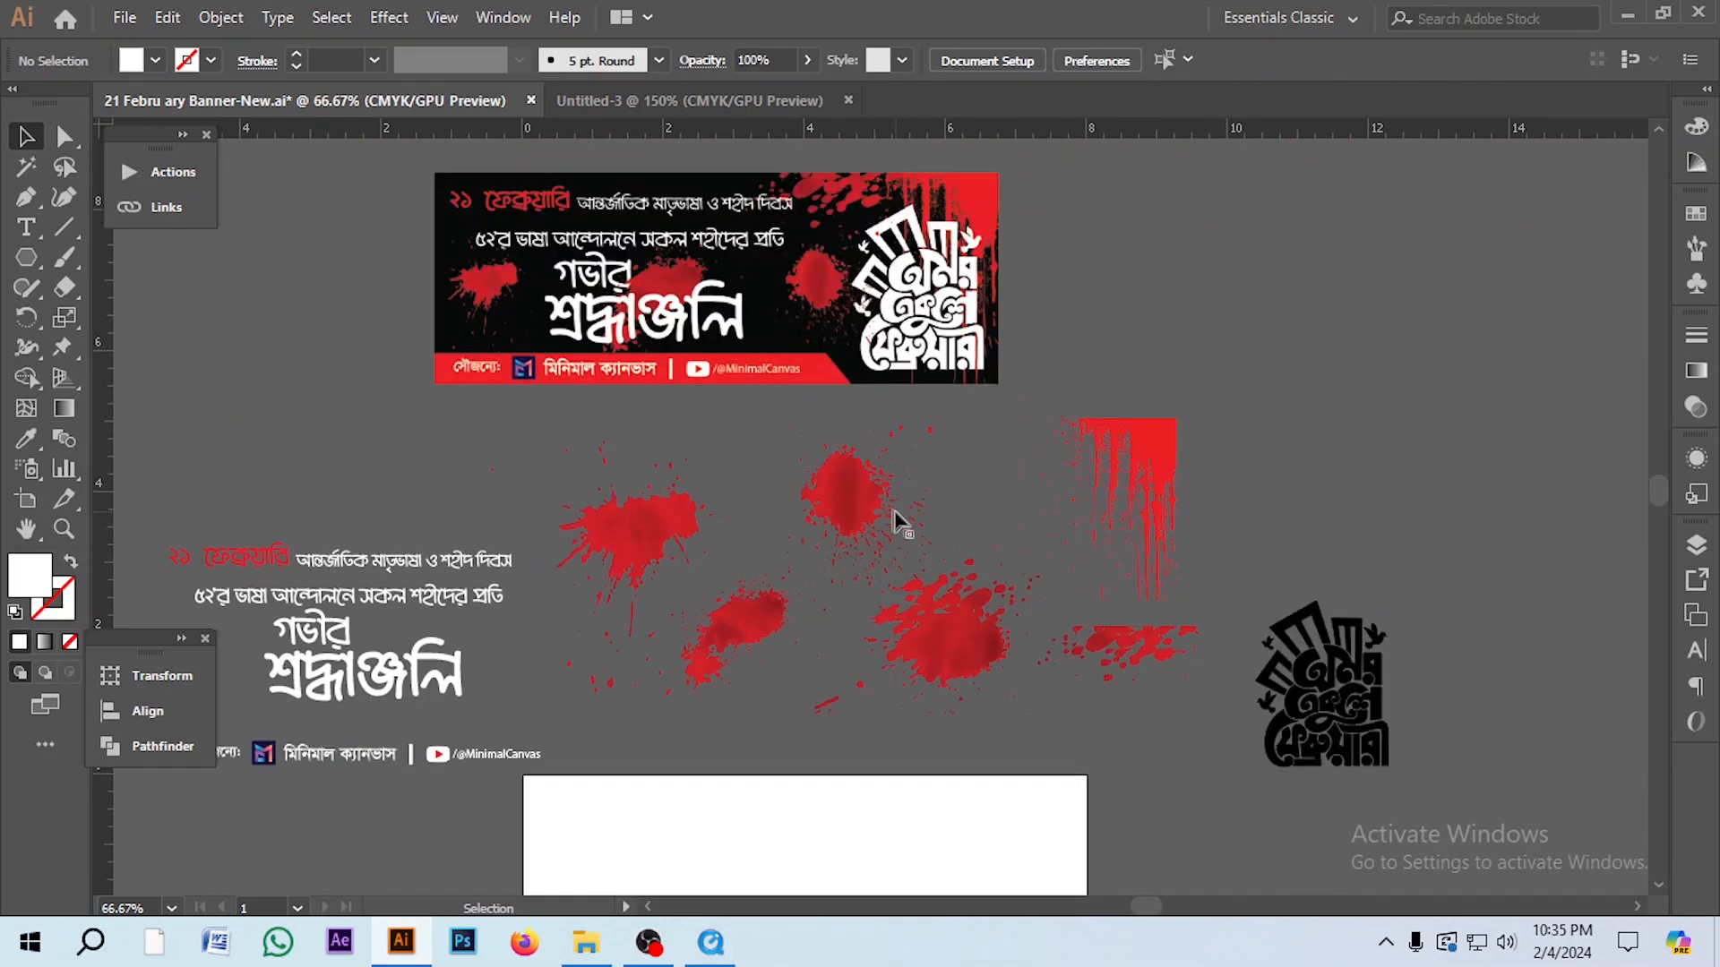
- Inspect the round and wide red splatter groups up close, and view the blank artboard below them
left_click(893, 513)
scroll(633, 542, "up", 2)
scroll(636, 545, "up", 2)
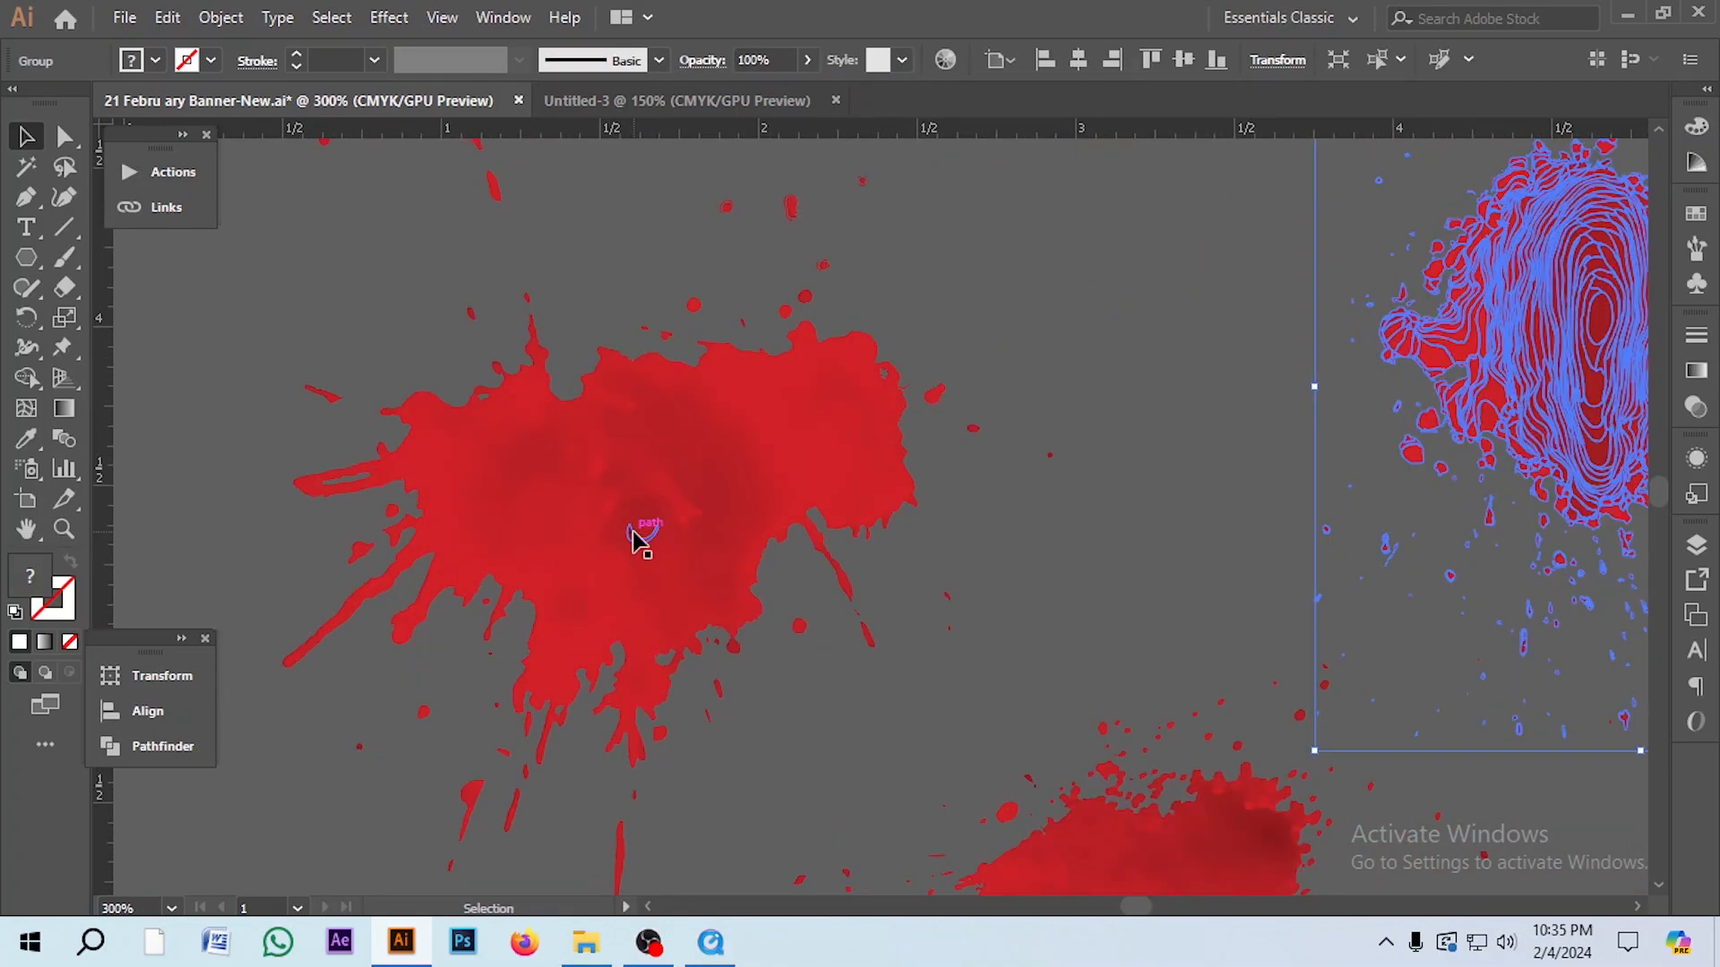
left_click(636, 544)
scroll(636, 545, "down", 3)
left_click_drag(840, 477, 840, 481)
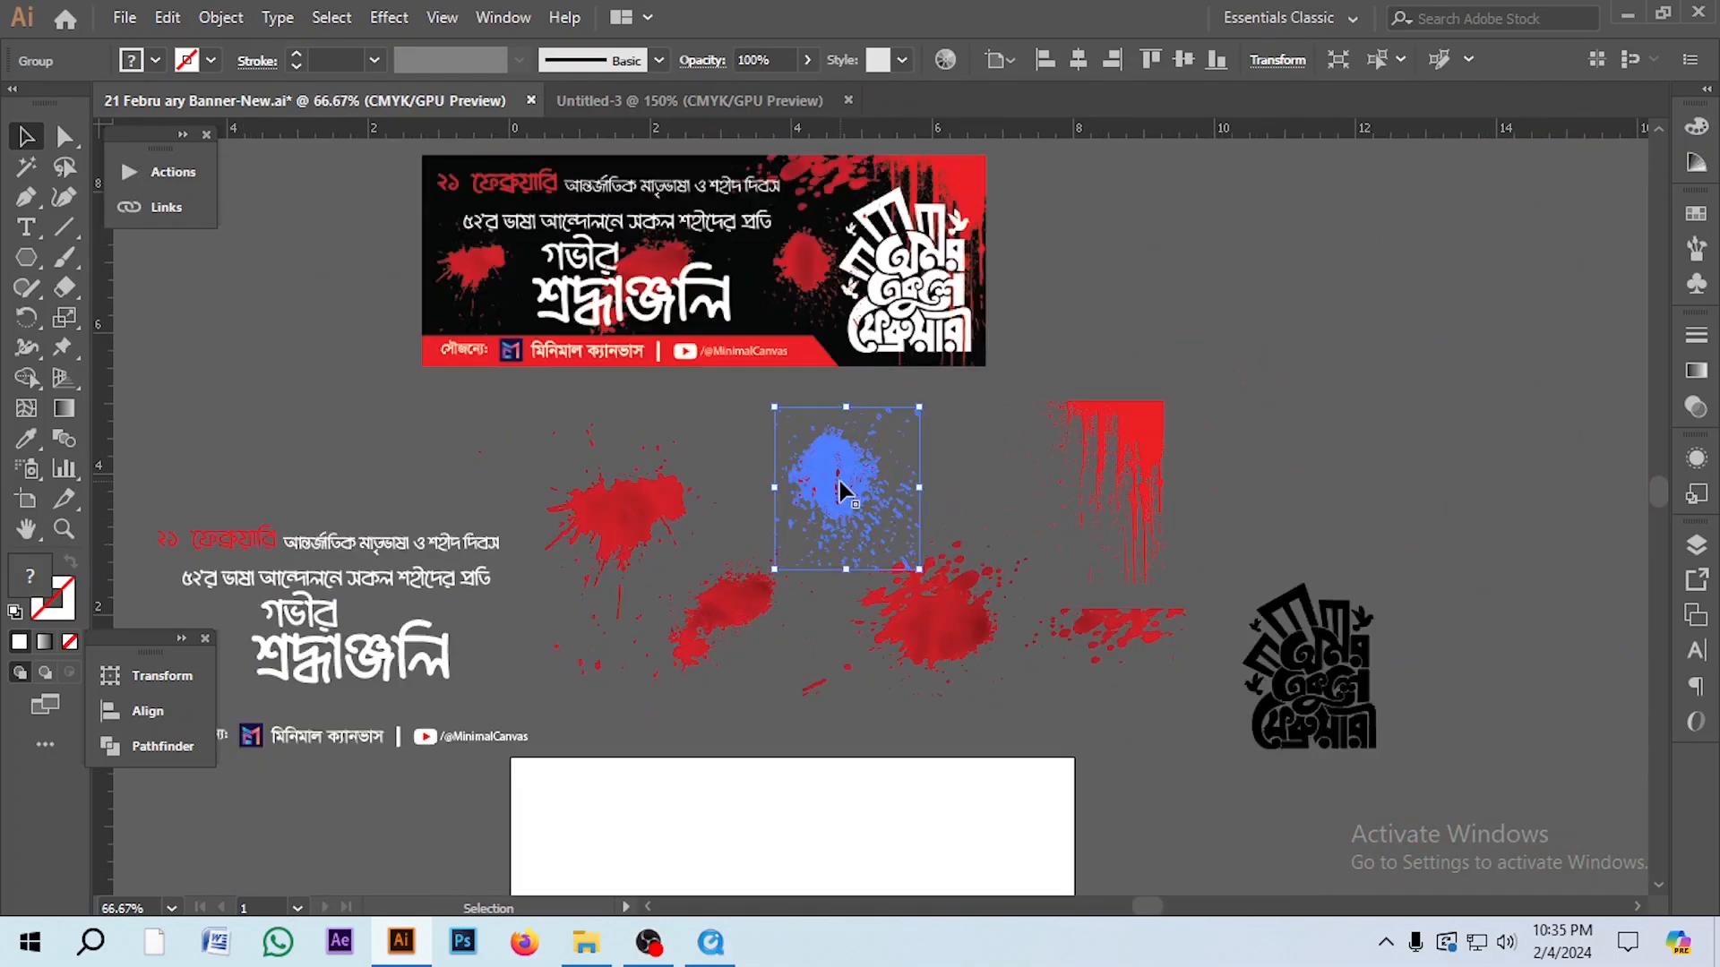
left_click(1228, 503)
scroll(1228, 502, "down", 5)
- Switch to Firefox and search the web for "Blood brush vector" in a new tab
left_click(524, 942)
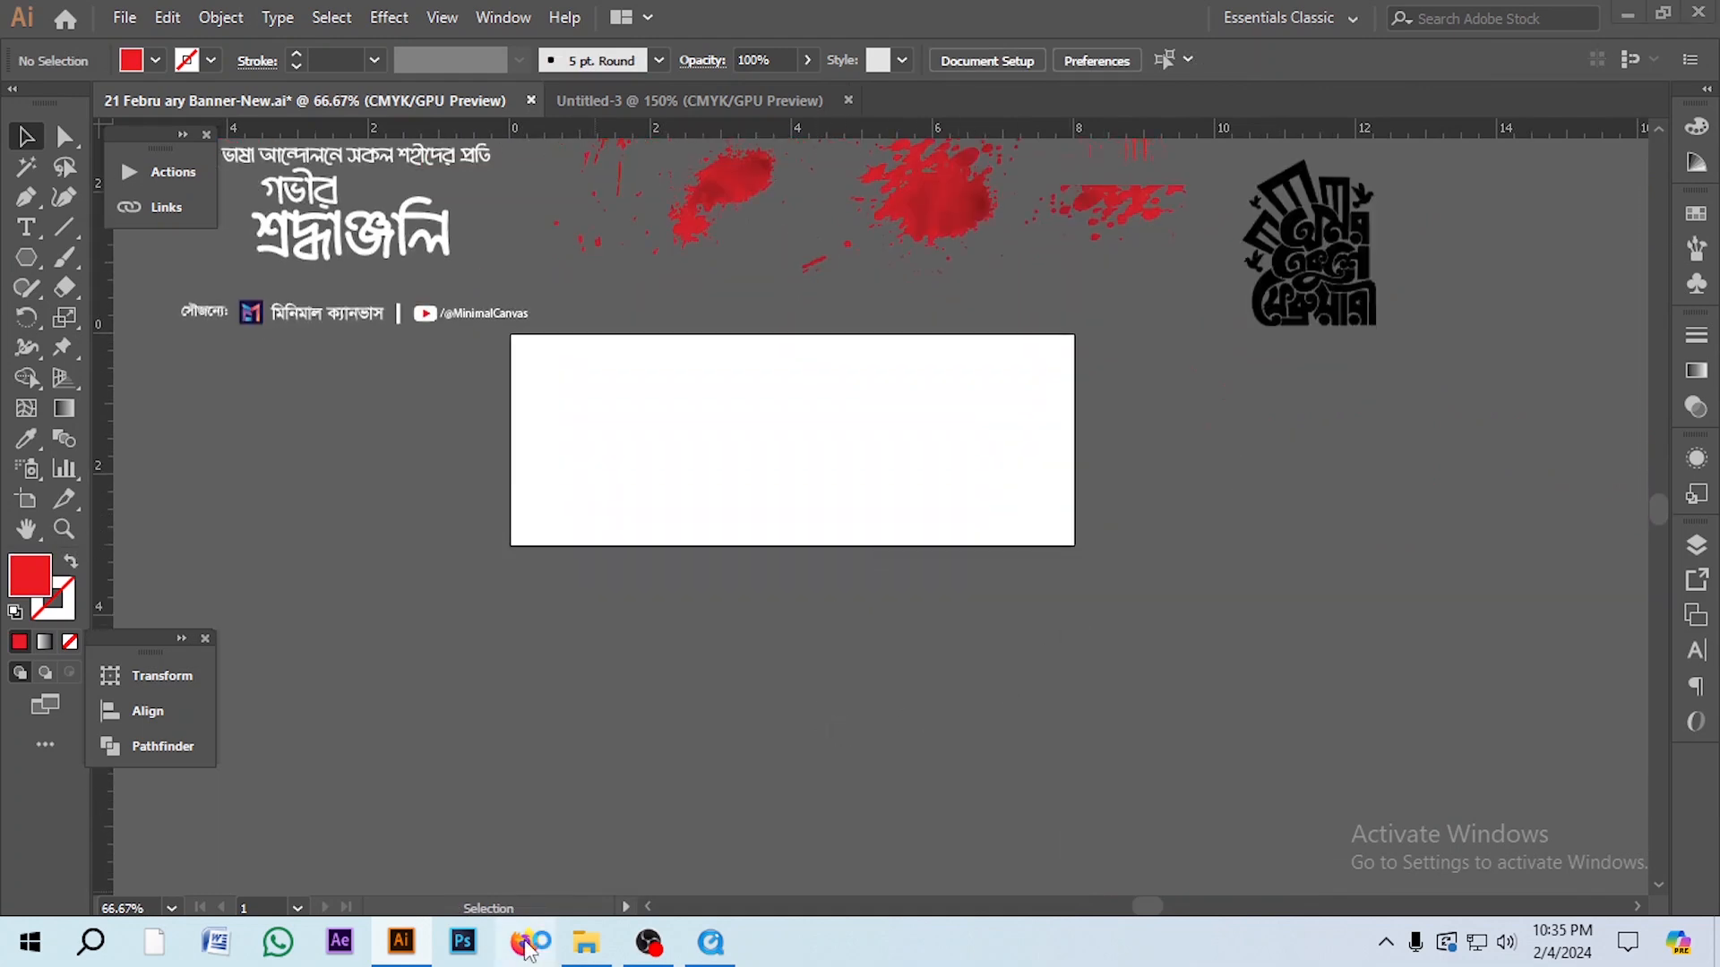
key("ctrl+t")
left_click(364, 81)
type("B")
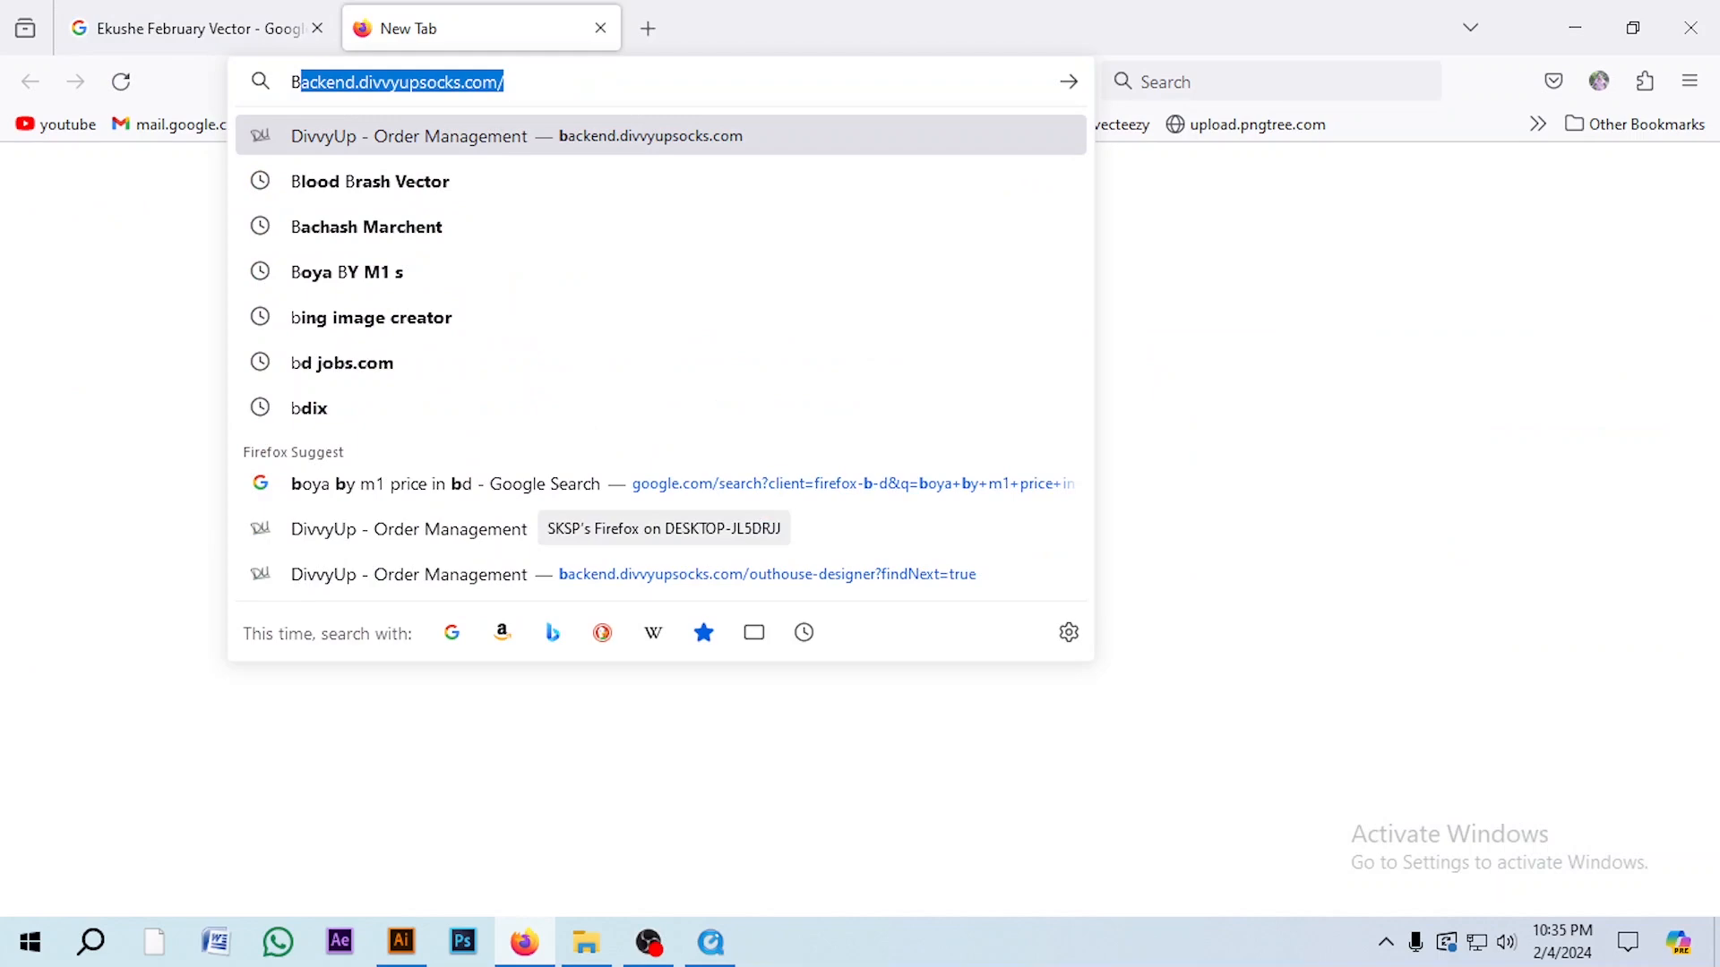
type("lood brush vector")
key("Return")
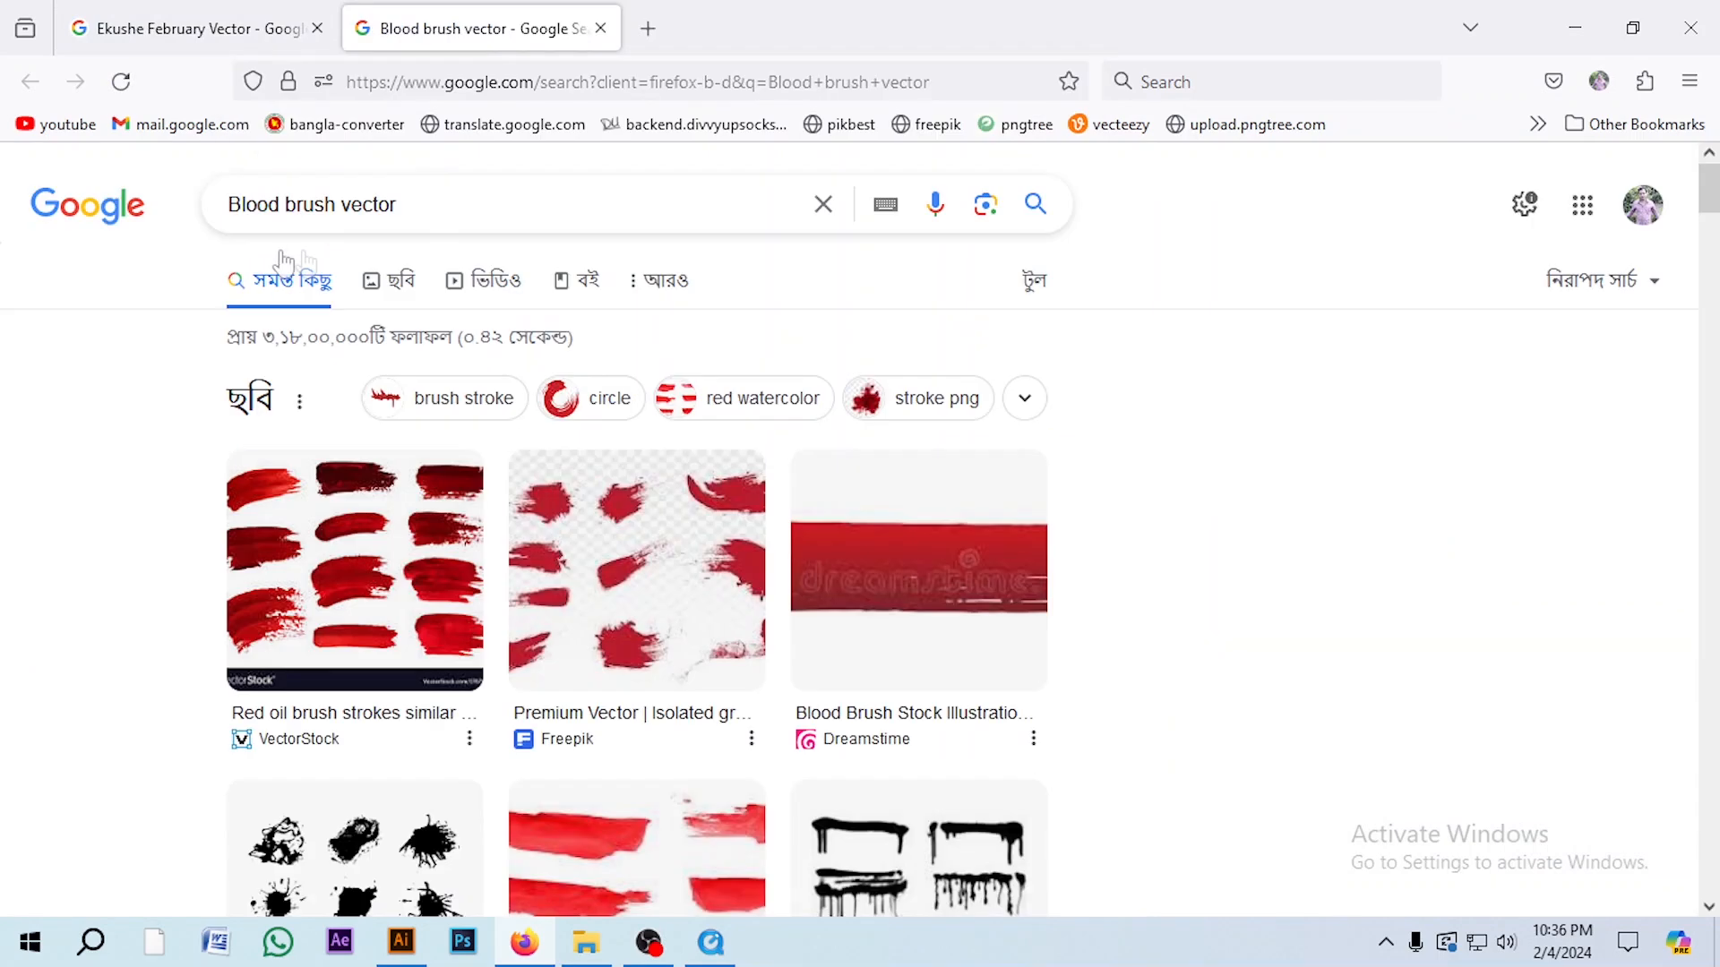
- Open the Freepik search result for blood brush vectors and illustrations
scroll(582, 394, "down", 5)
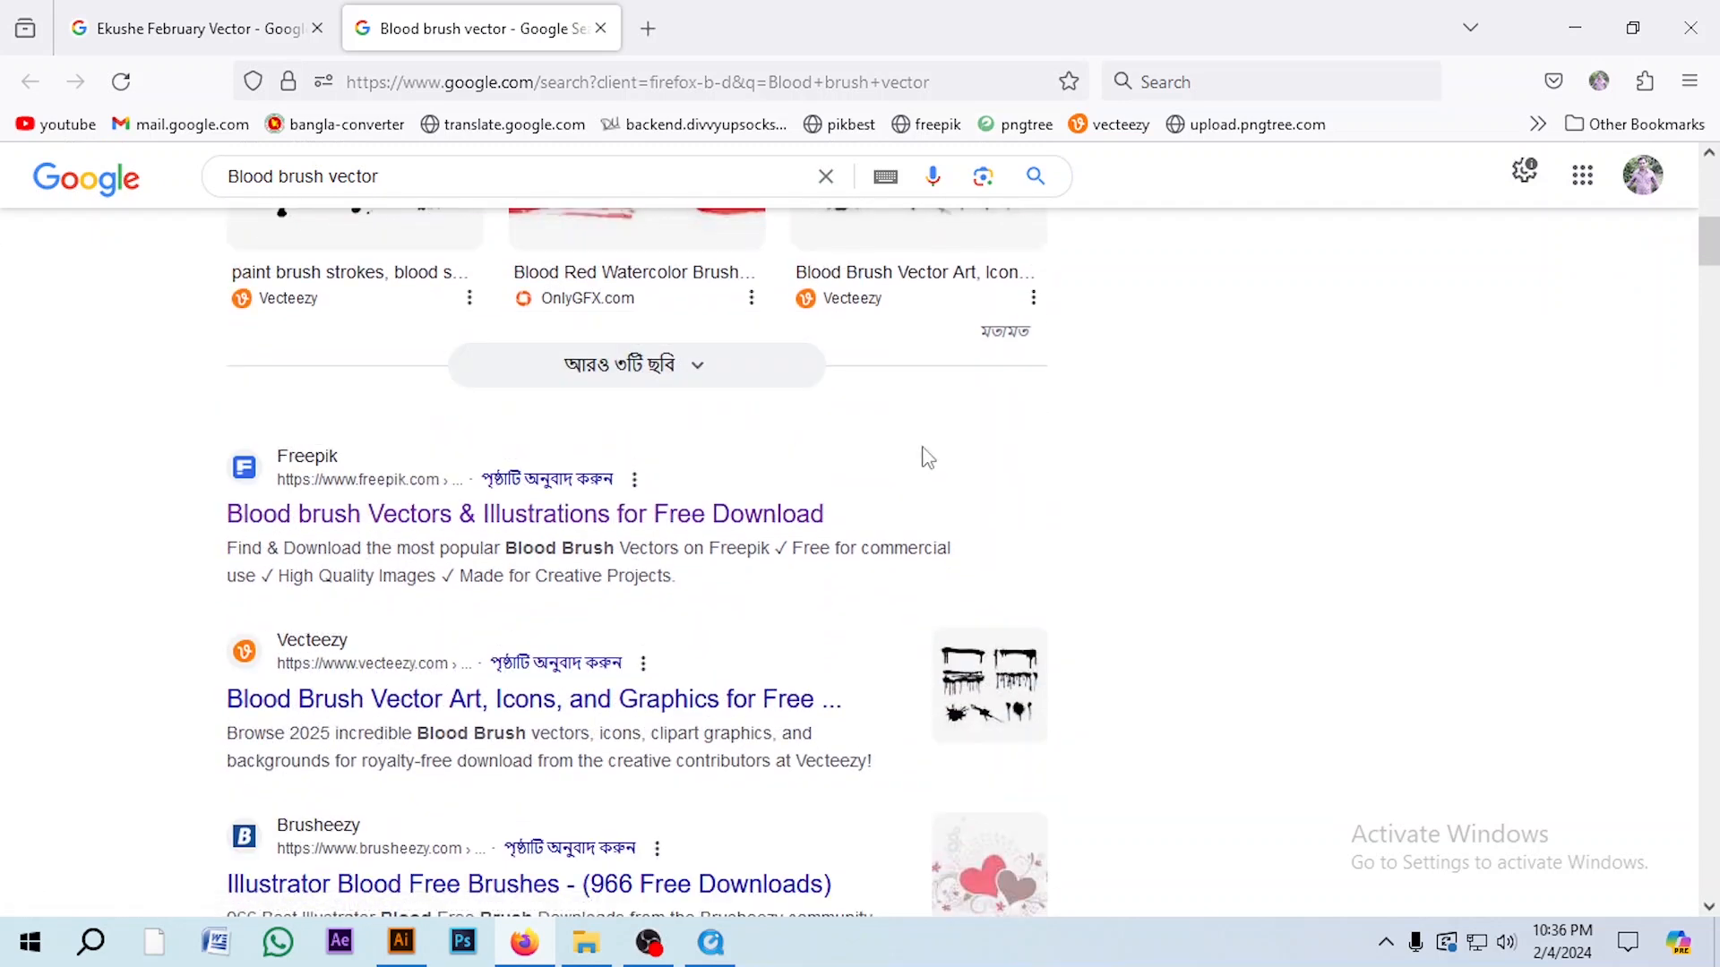
scroll(923, 453, "up", 2)
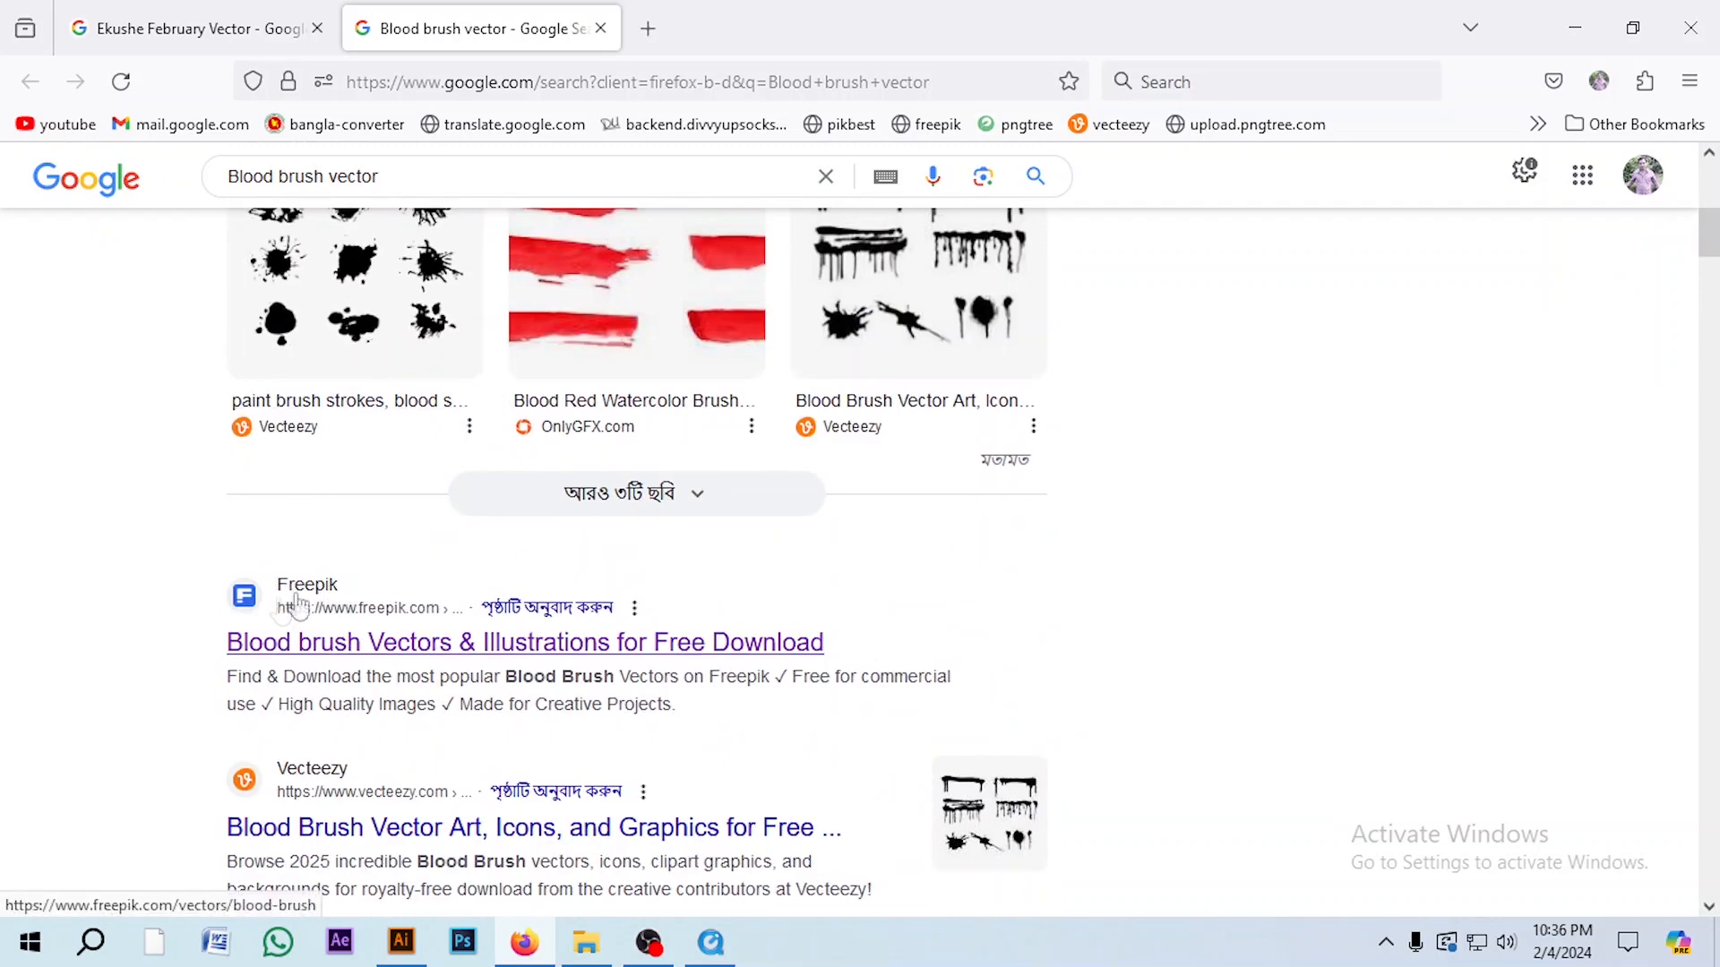
left_click(401, 660)
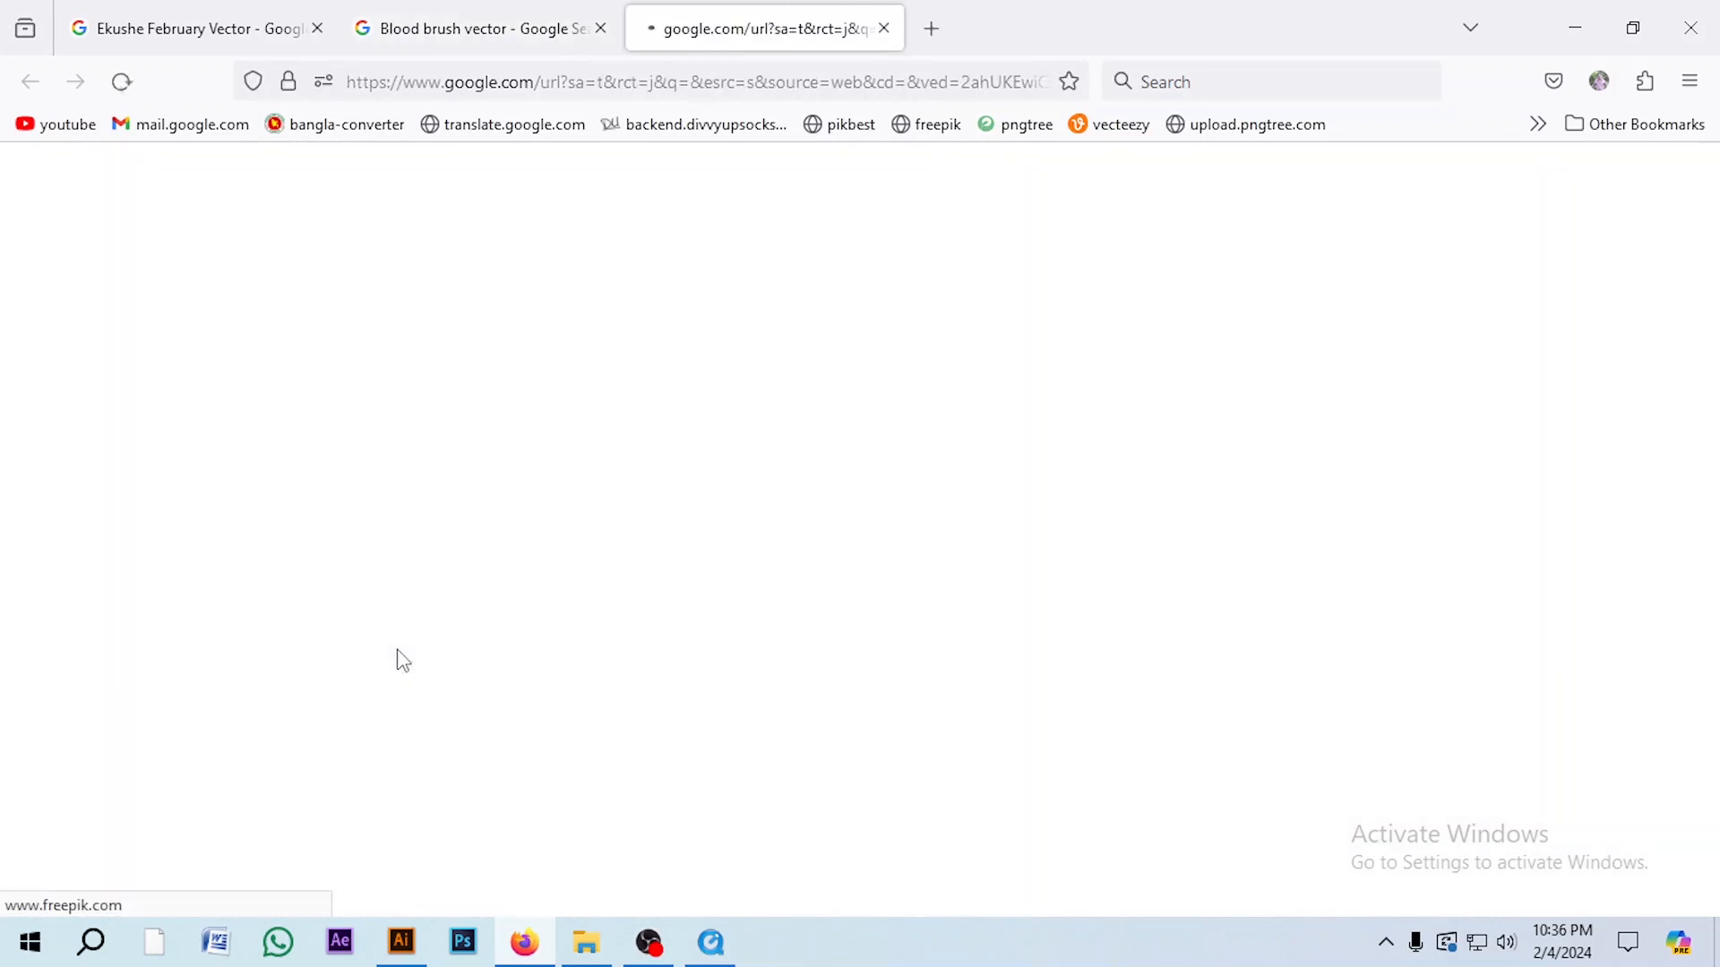
- Browse the Freepik blood brush vector results for suitable splatter artwork
scroll(771, 616, "down", 3)
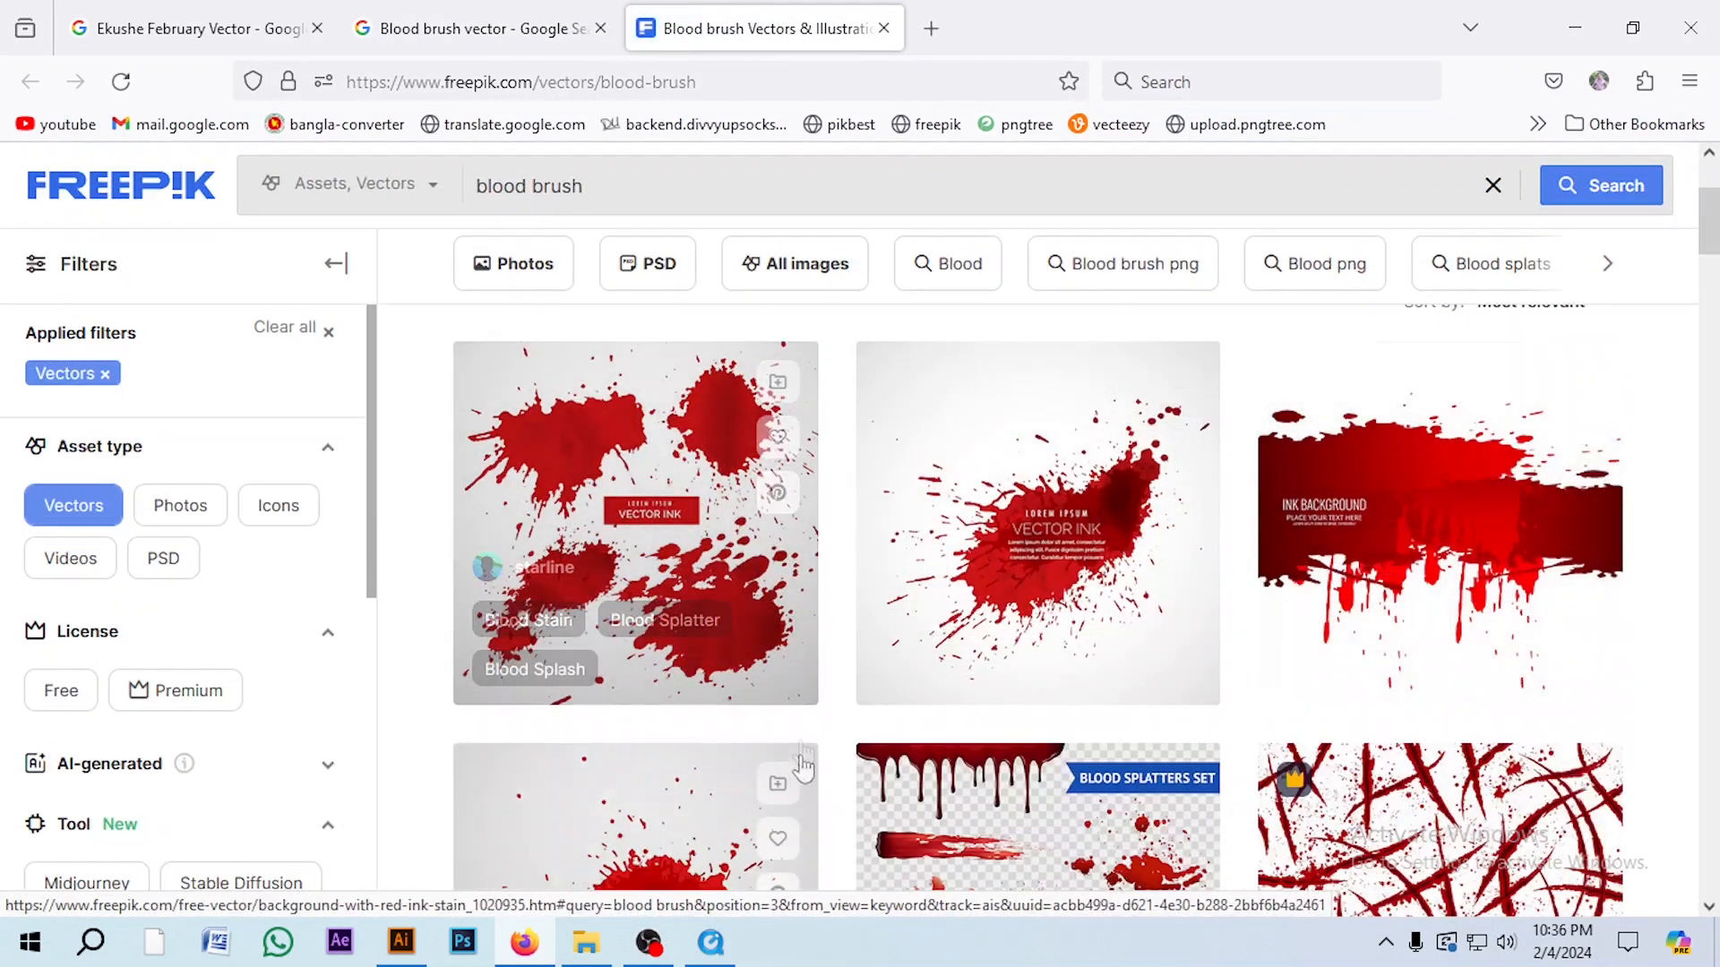
scroll(967, 604, "down", 4)
scroll(967, 604, "down", 12)
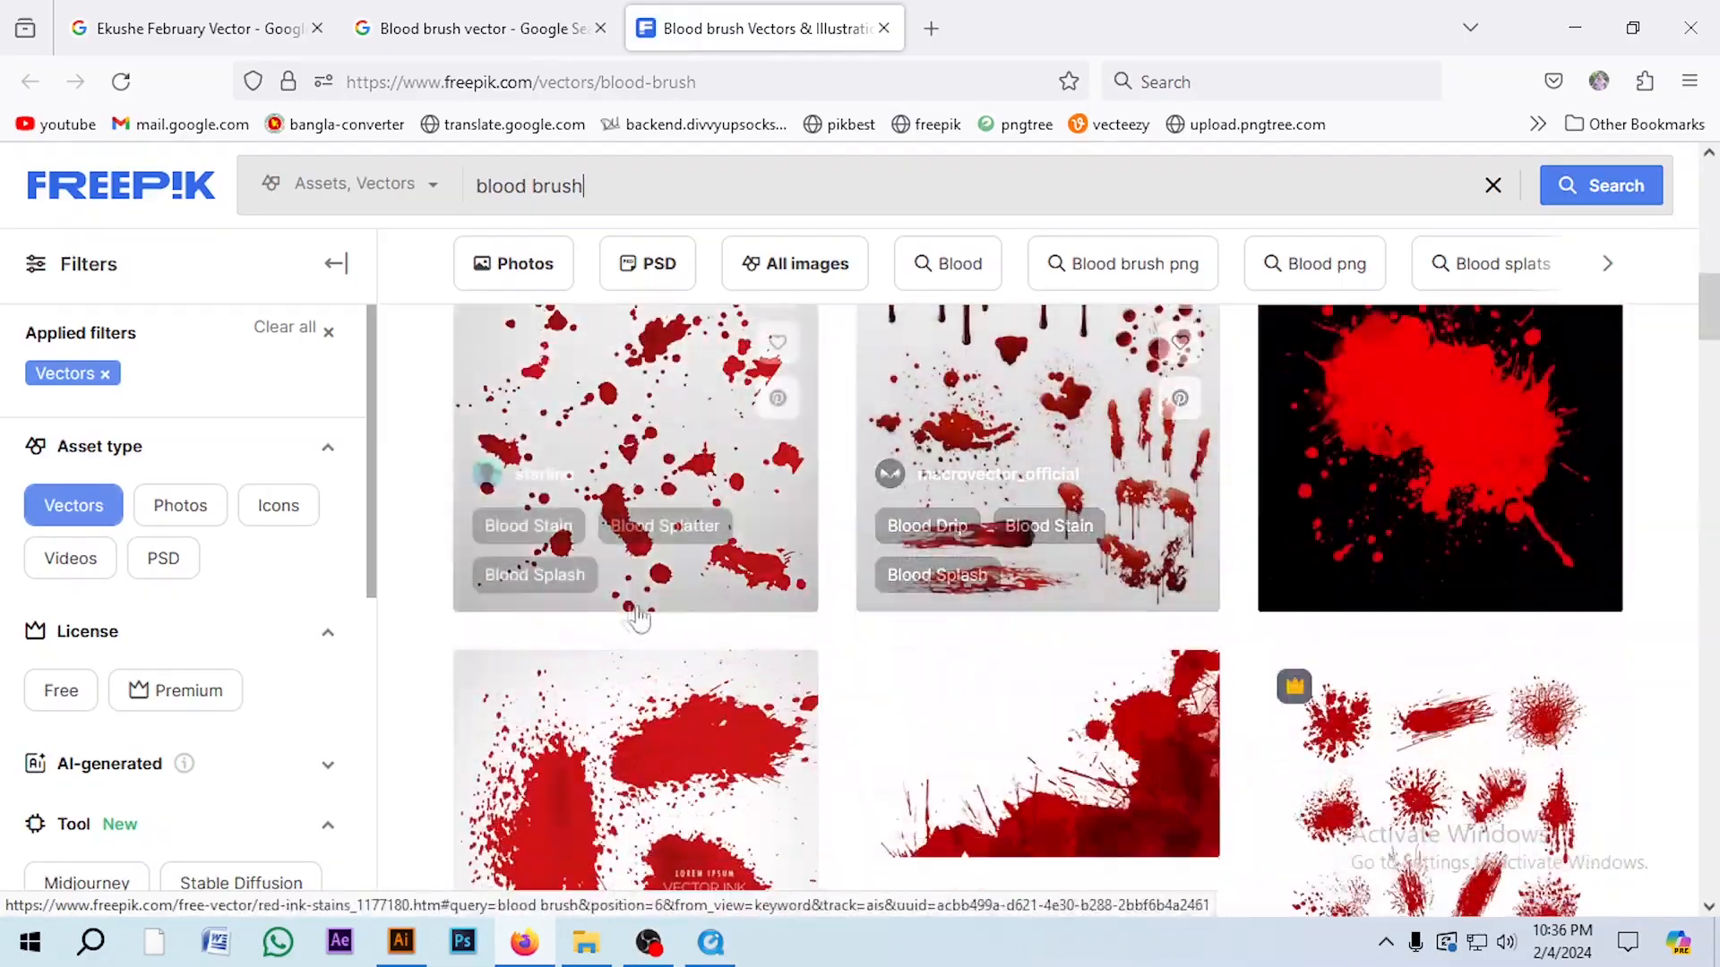
scroll(1214, 629, "down", 10)
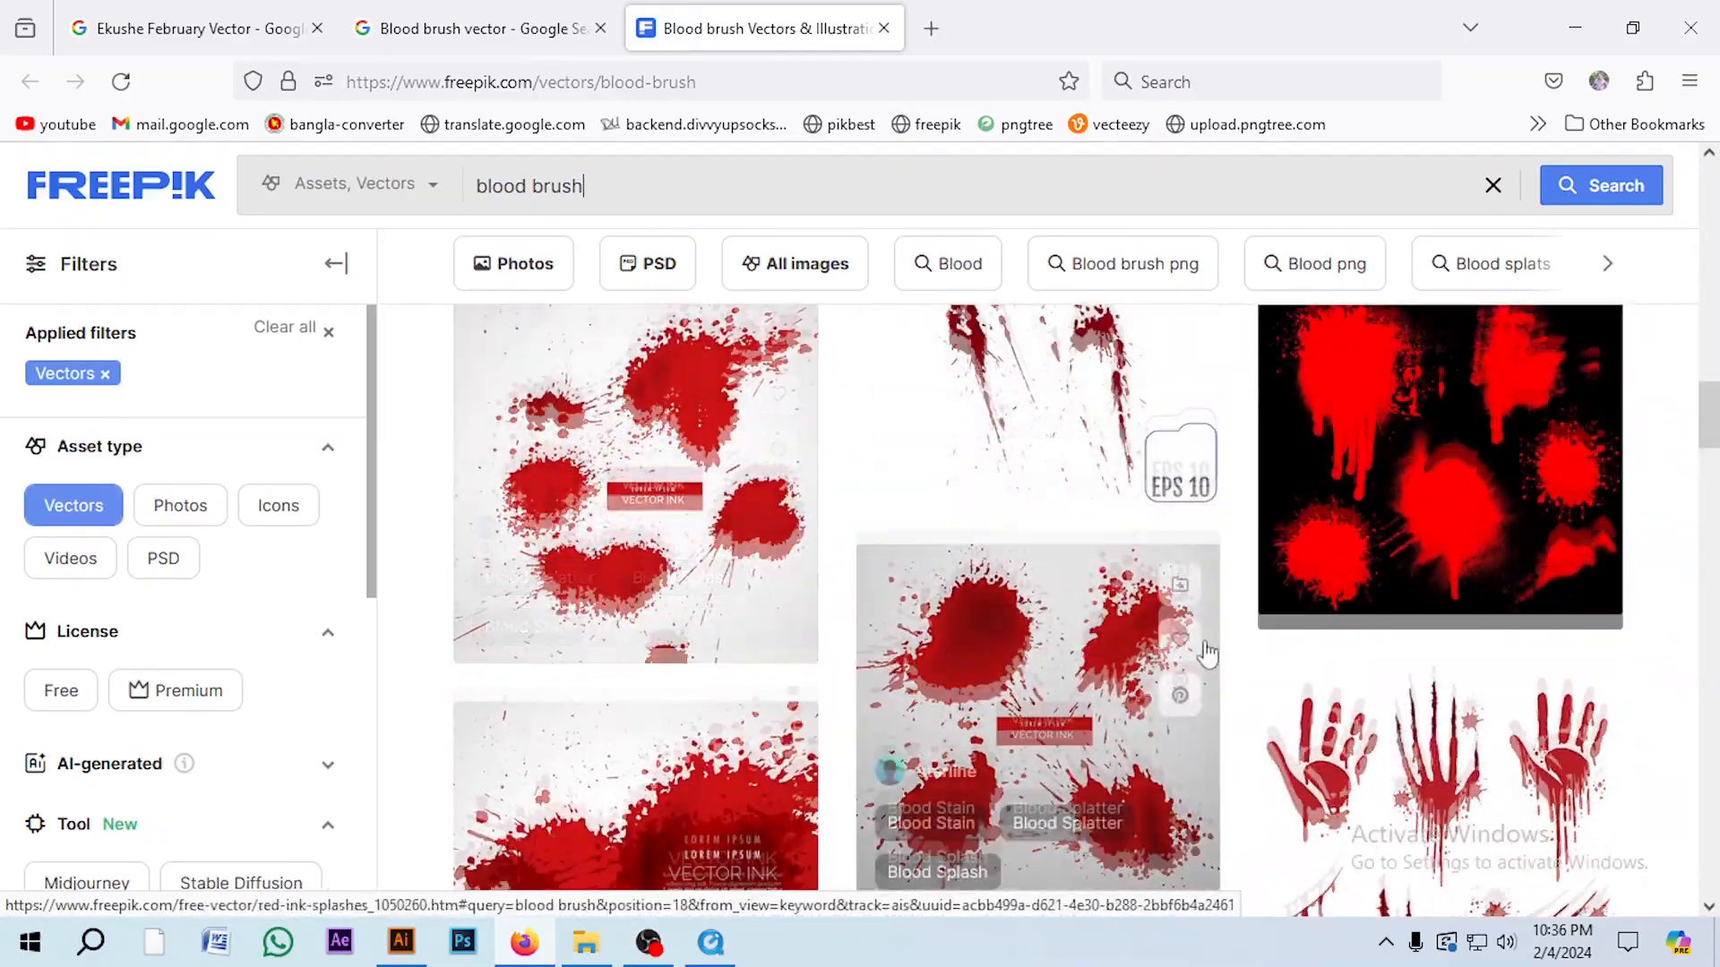
scroll(997, 601, "down", 3)
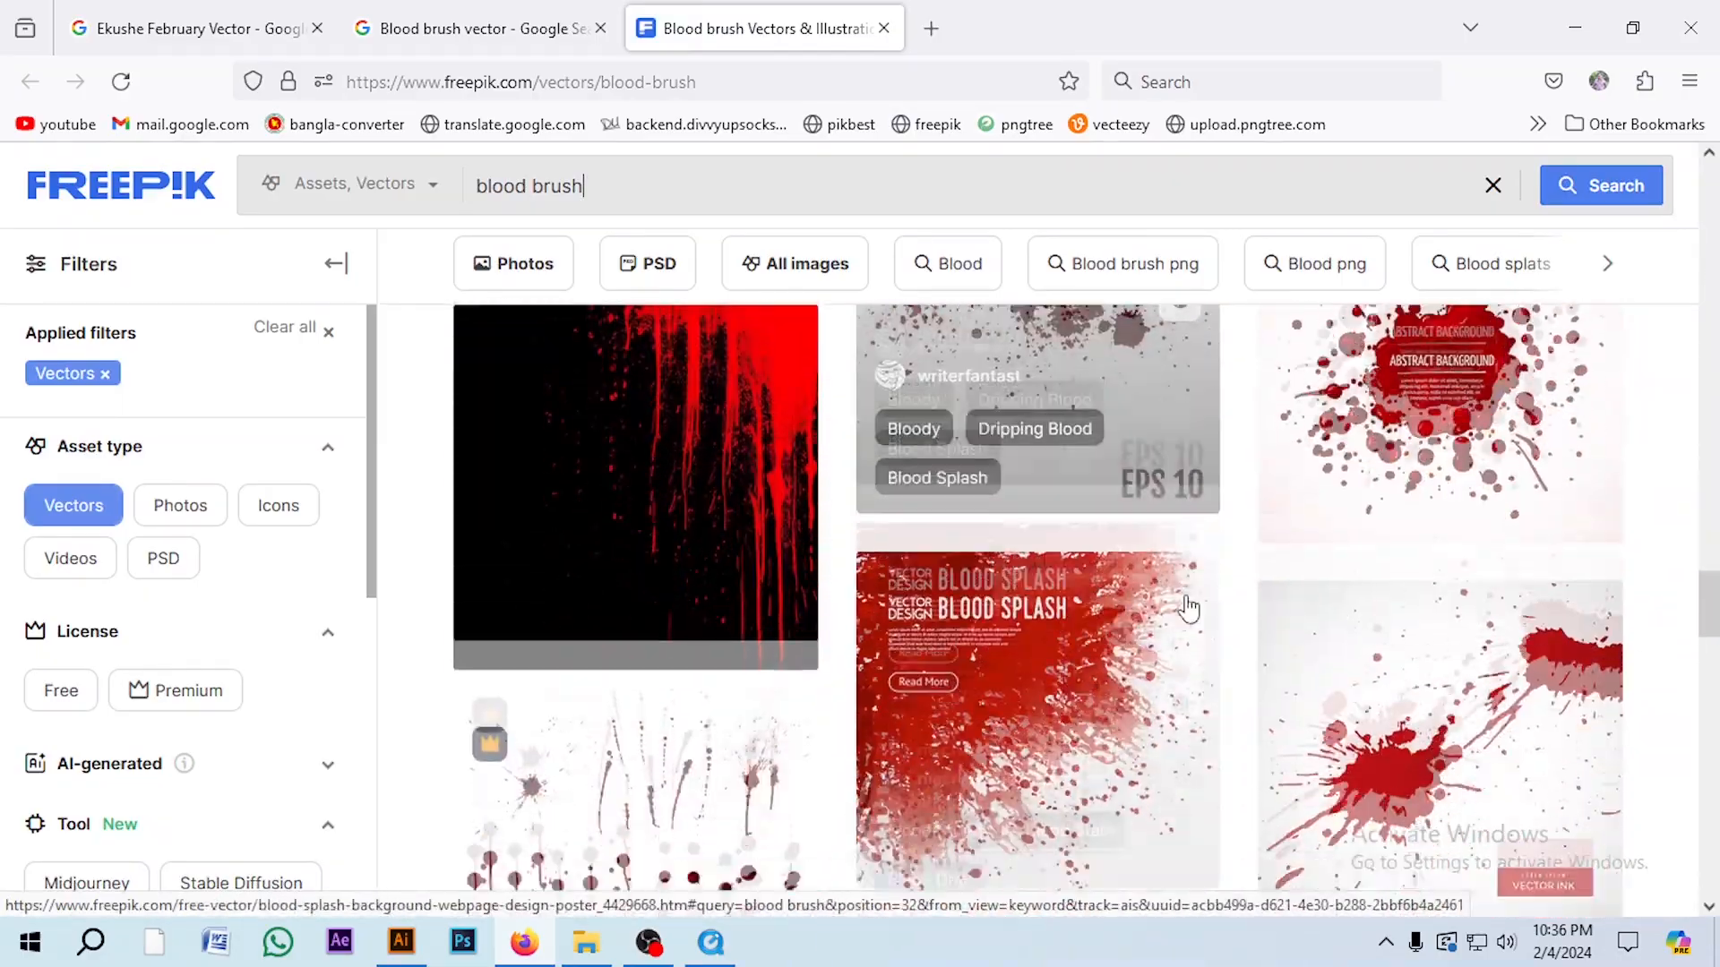
scroll(997, 673, "down", 5)
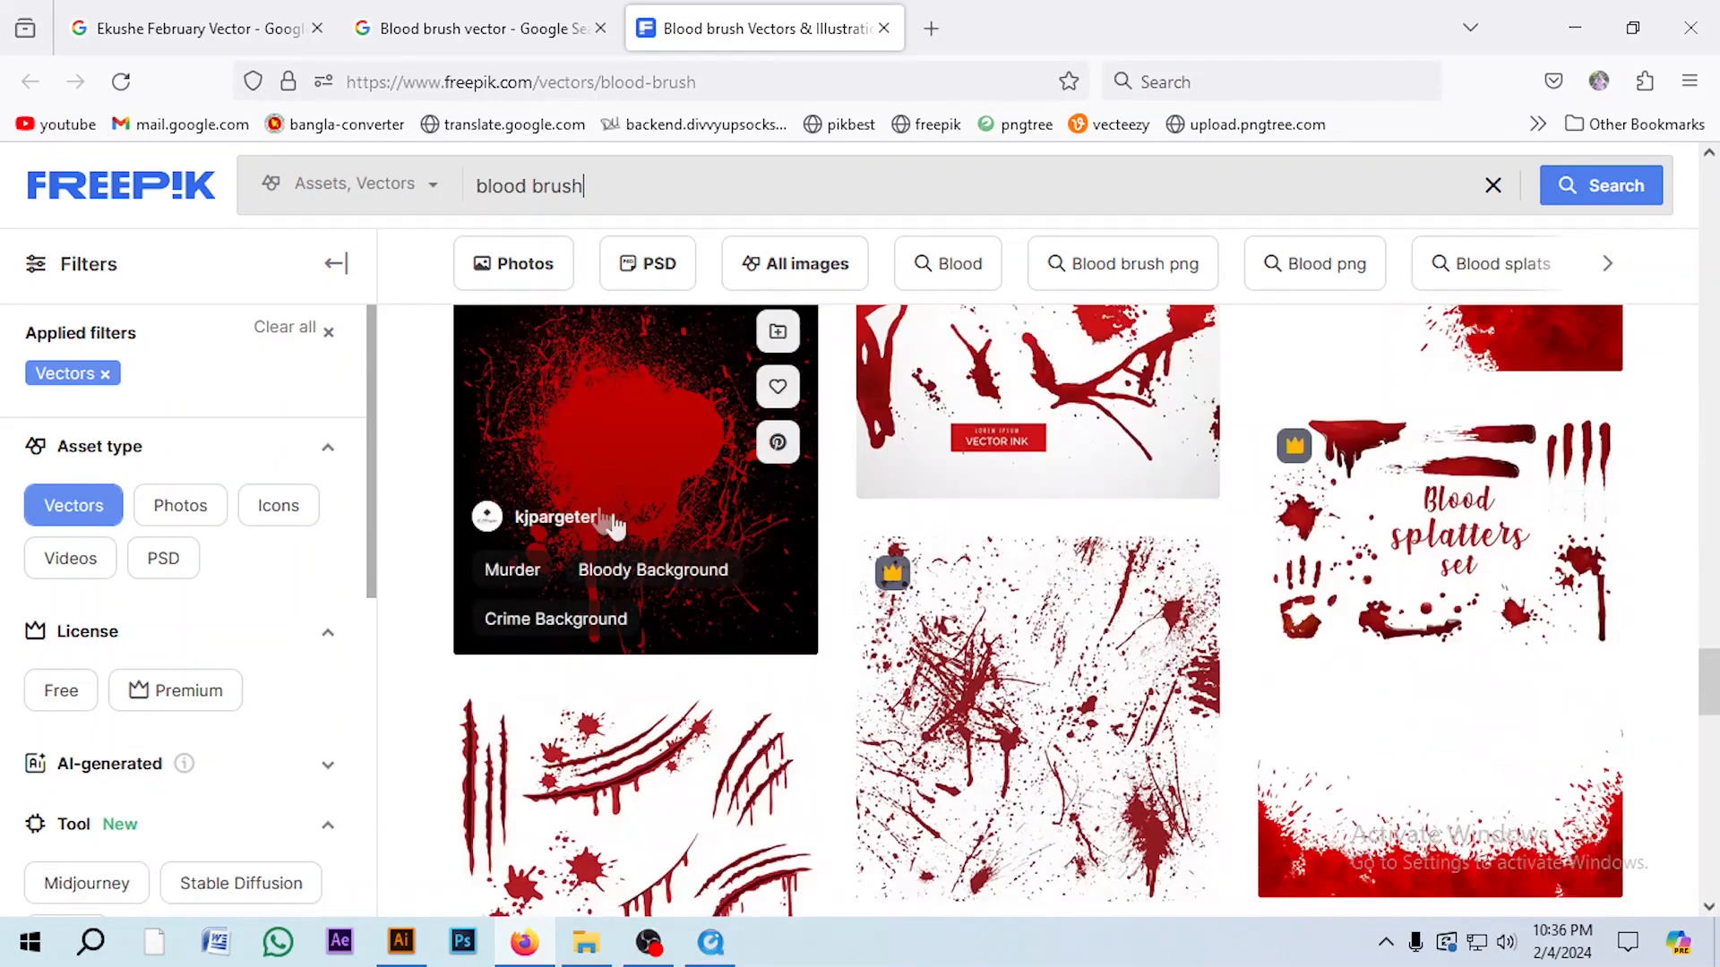
- Switch to Illustrator and draw a rectangle covering the entire blank 8 x 3 in artboard
left_click(401, 941)
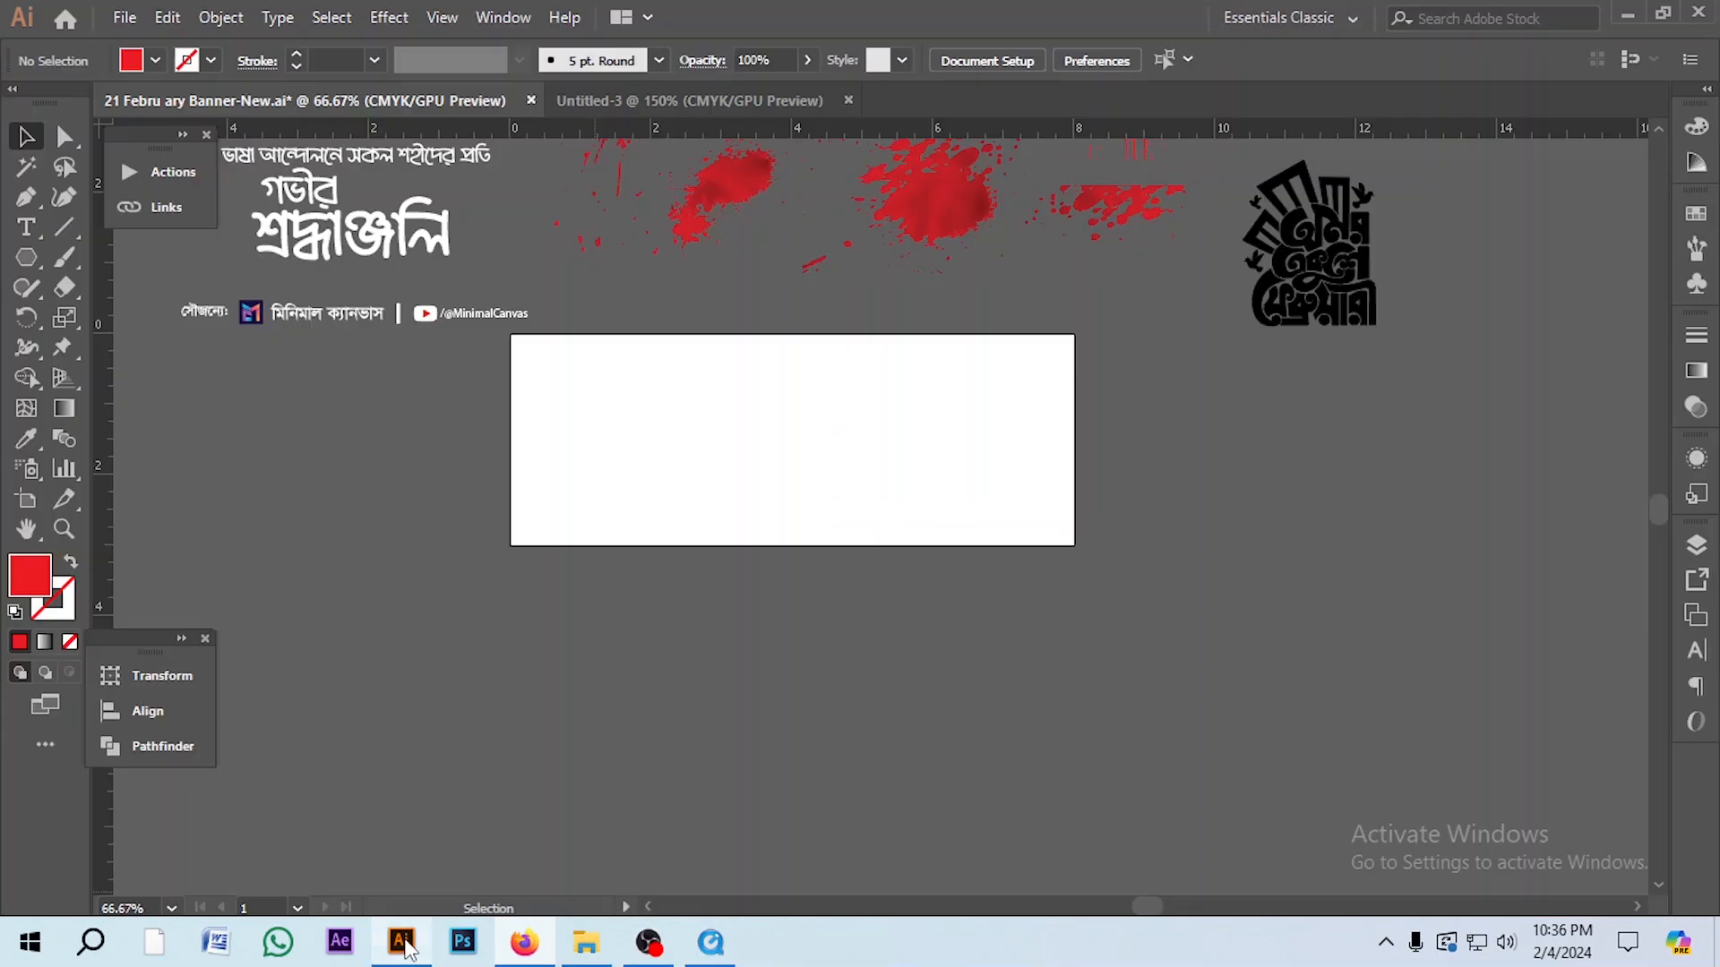
scroll(1123, 496, "up", 4)
scroll(654, 519, "down", 2)
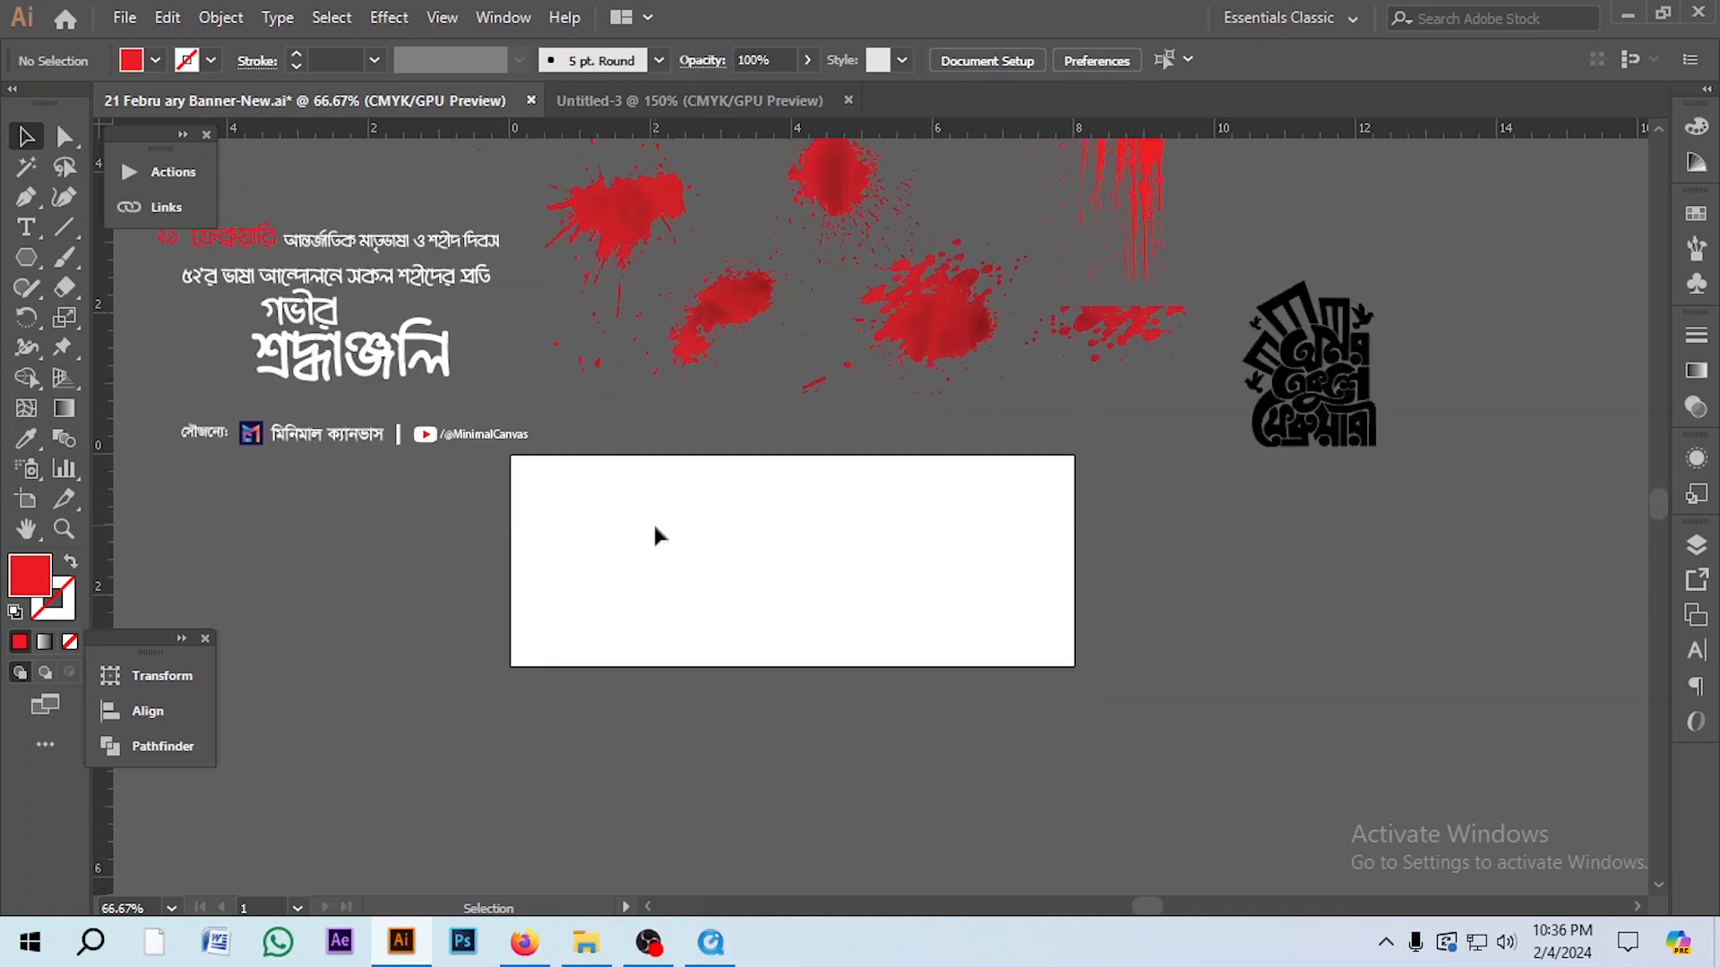
scroll(691, 561, "up", 3)
scroll(679, 508, "down", 2)
left_click(17, 257)
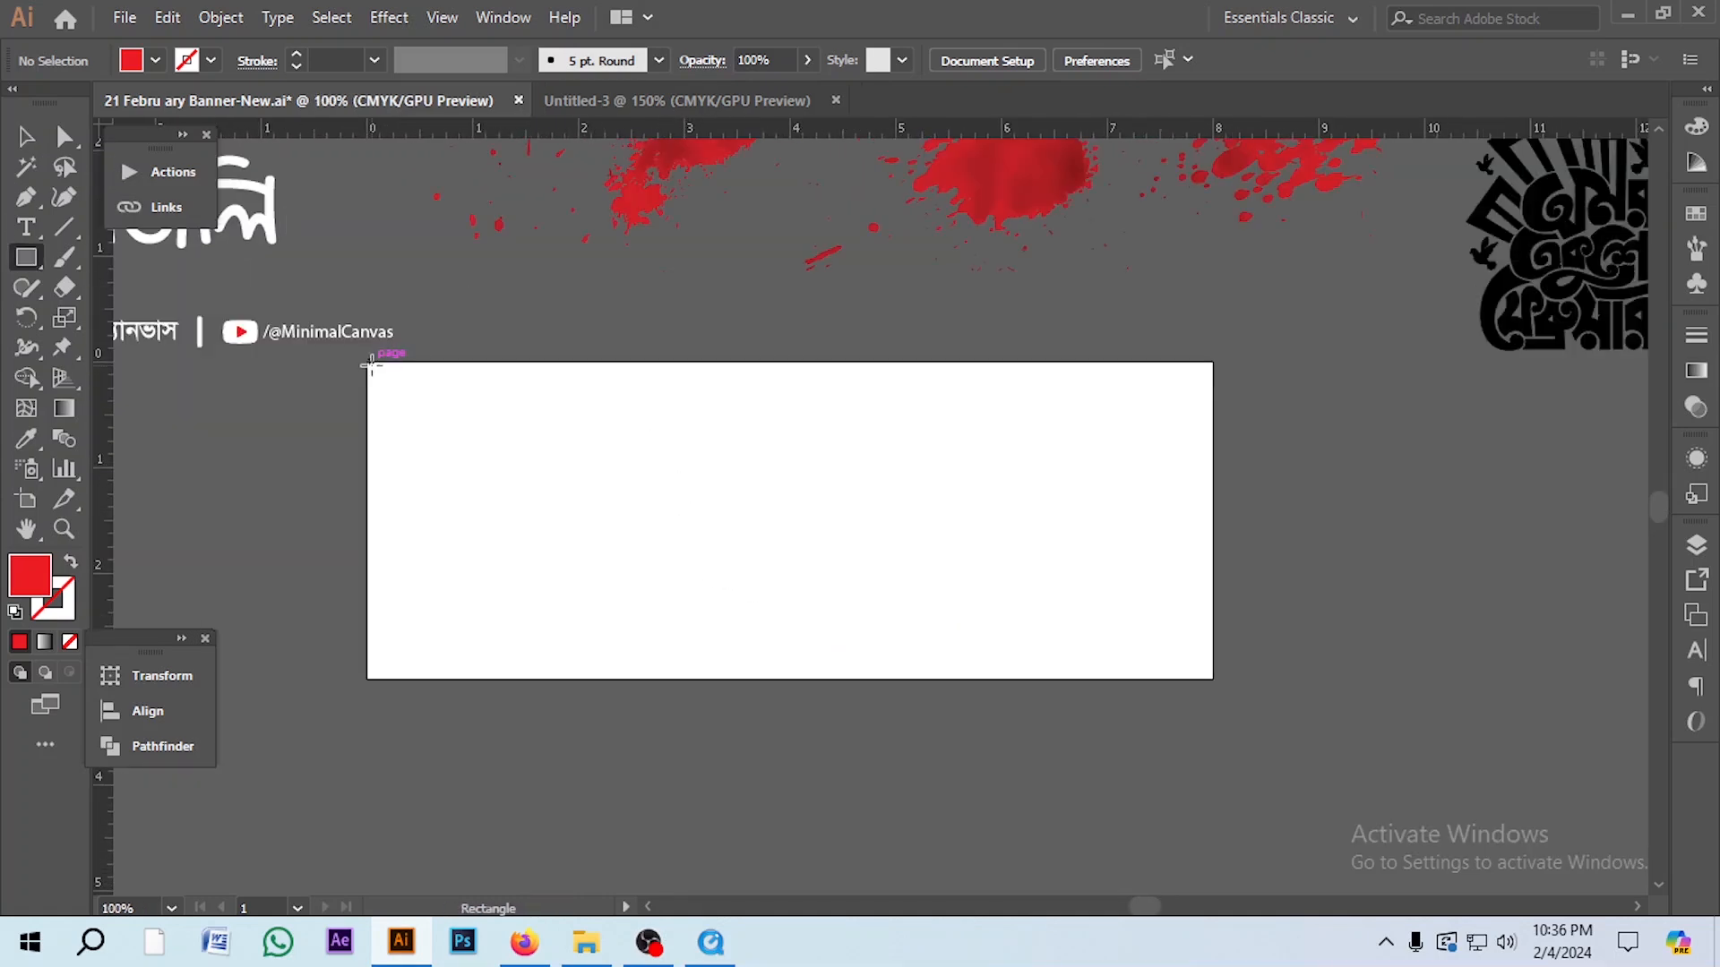
mouse_move(368, 361)
left_mouse_down()
mouse_move(422, 403)
mouse_move(1210, 677)
left_mouse_up()
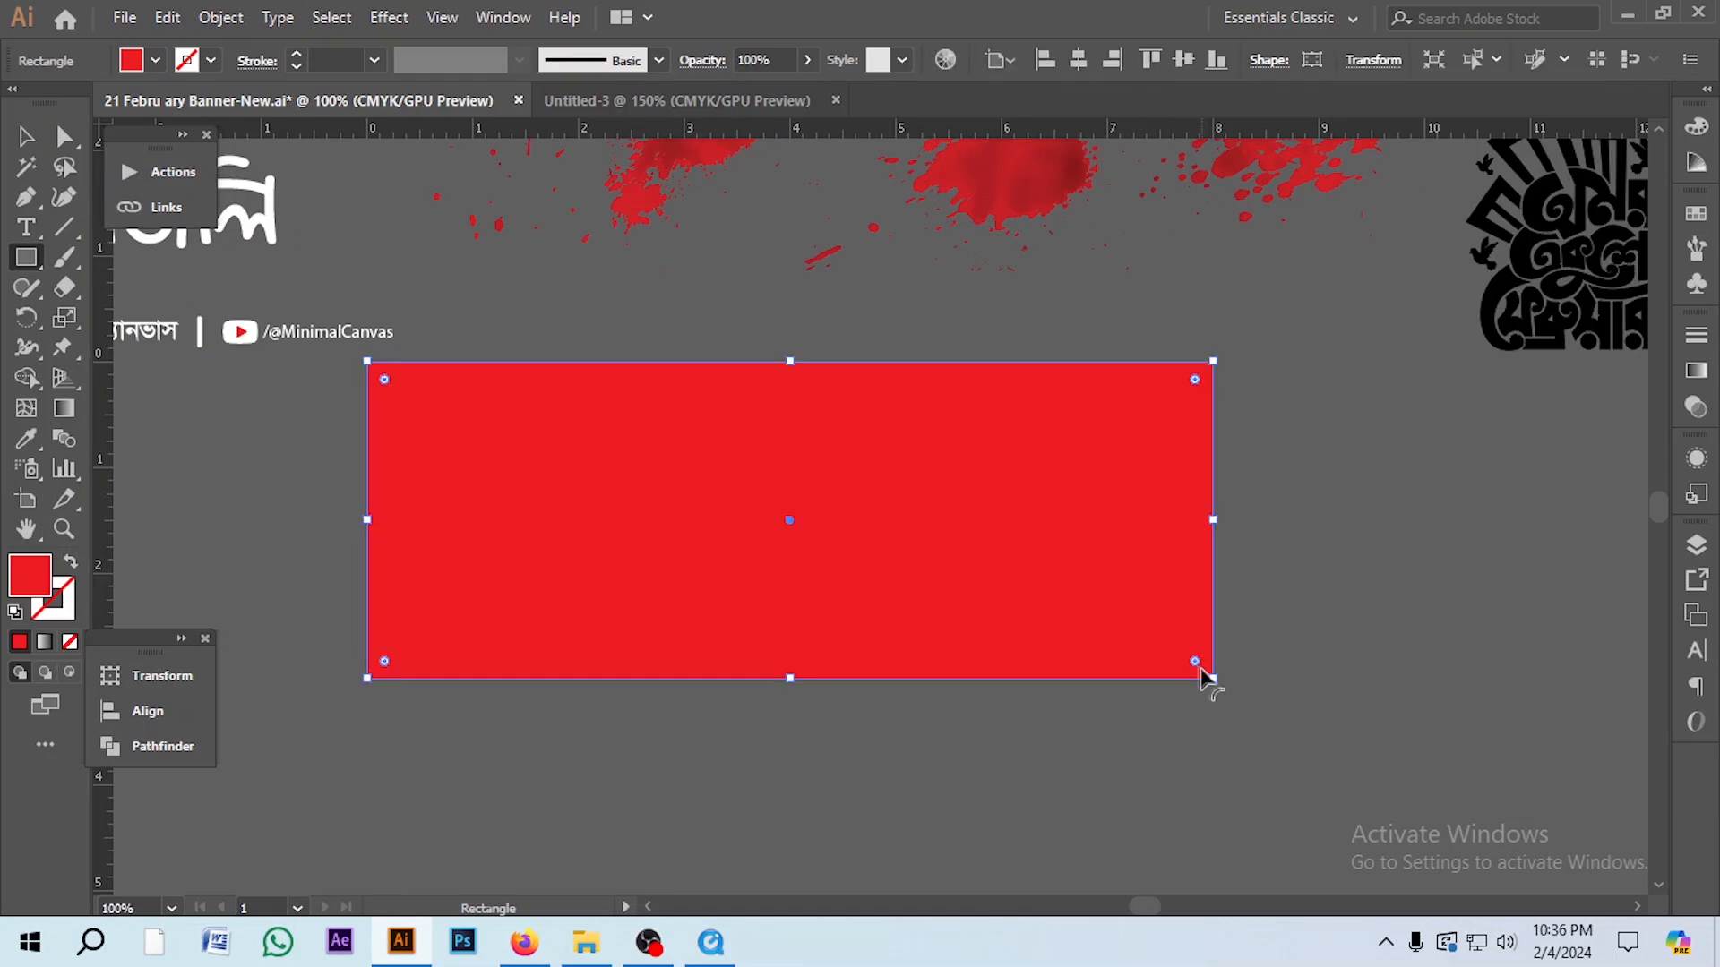
- Fill the artboard-sized rectangle with black
left_click(27, 137)
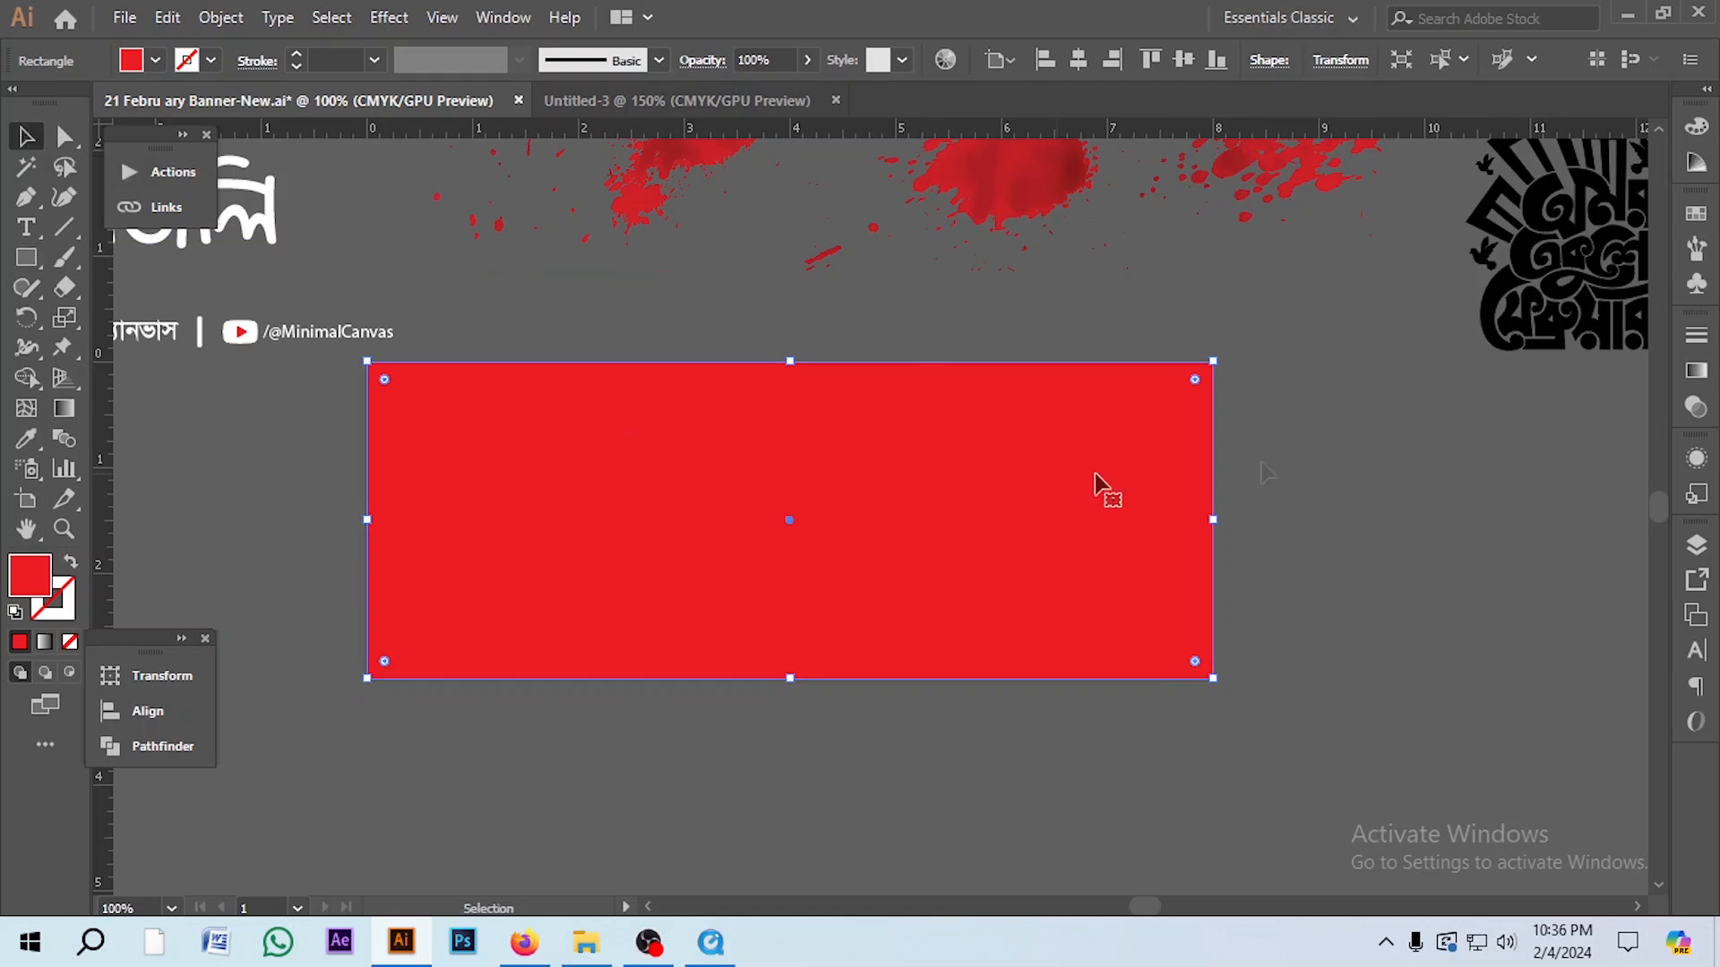
left_click(1696, 128)
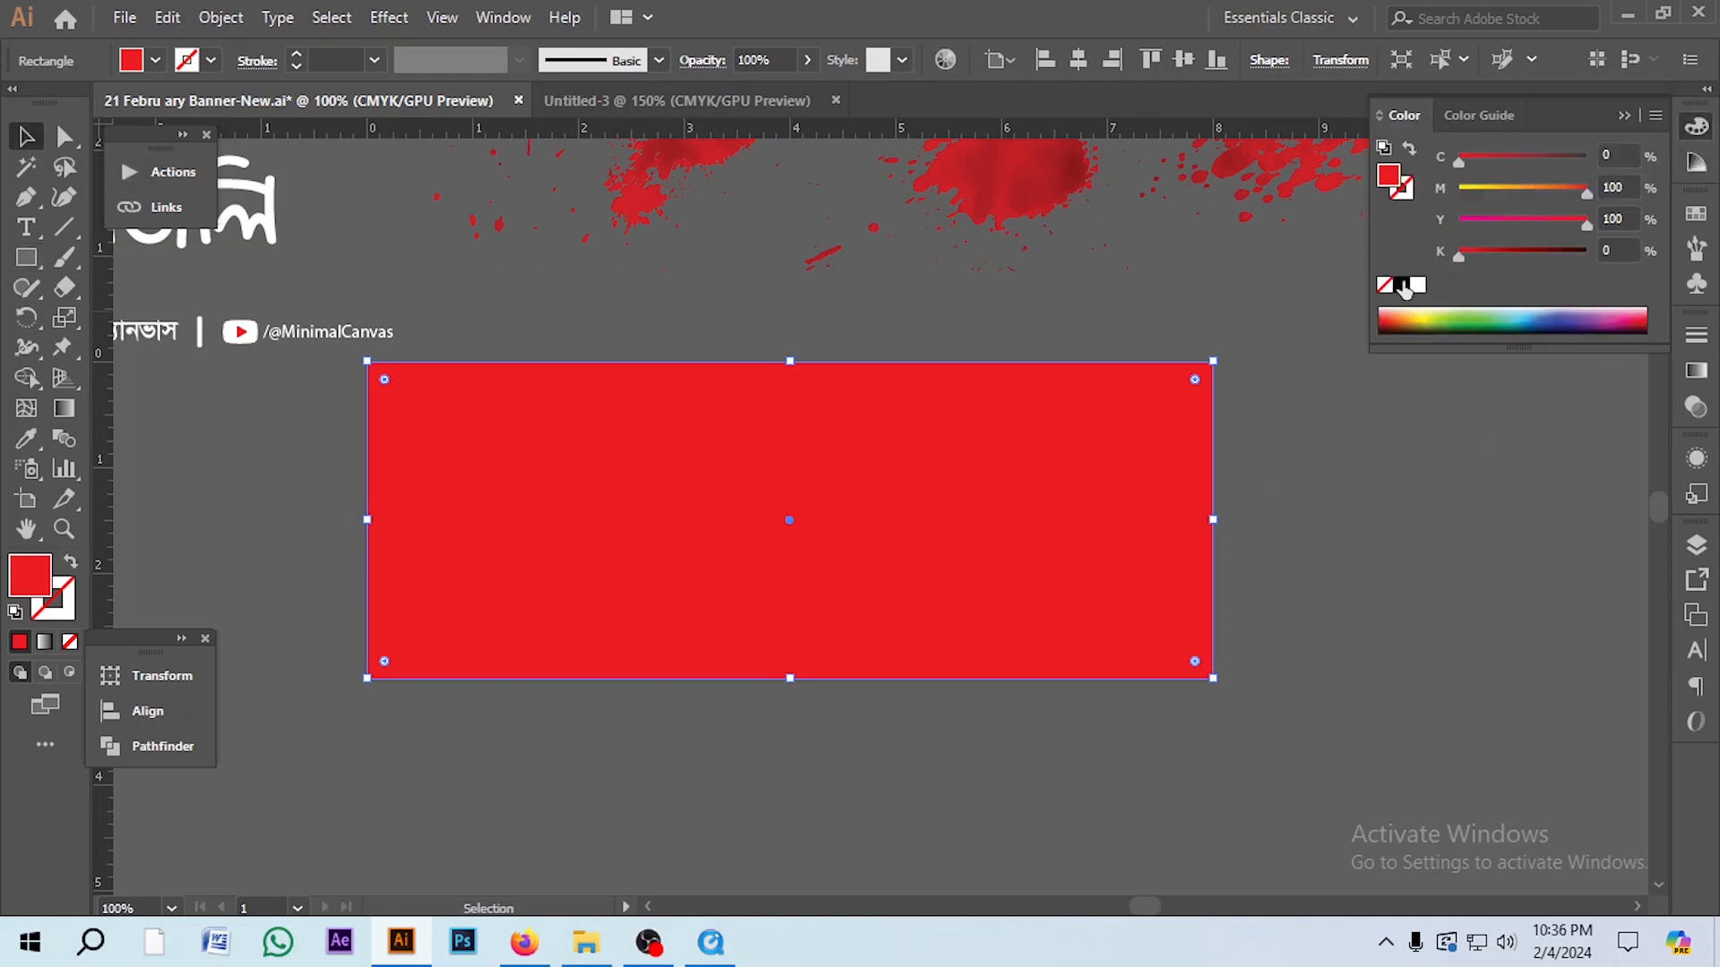
left_click(1402, 286)
left_click(1309, 522)
- Move the red dripping blood group onto the black banner and align it flush with the banner's upper-right corner
scroll(872, 496, "right", 3)
scroll(872, 495, "up", 4)
scroll(1046, 267, "down", 1)
left_click_drag(1023, 244, 884, 619)
scroll(891, 598, "up", 3)
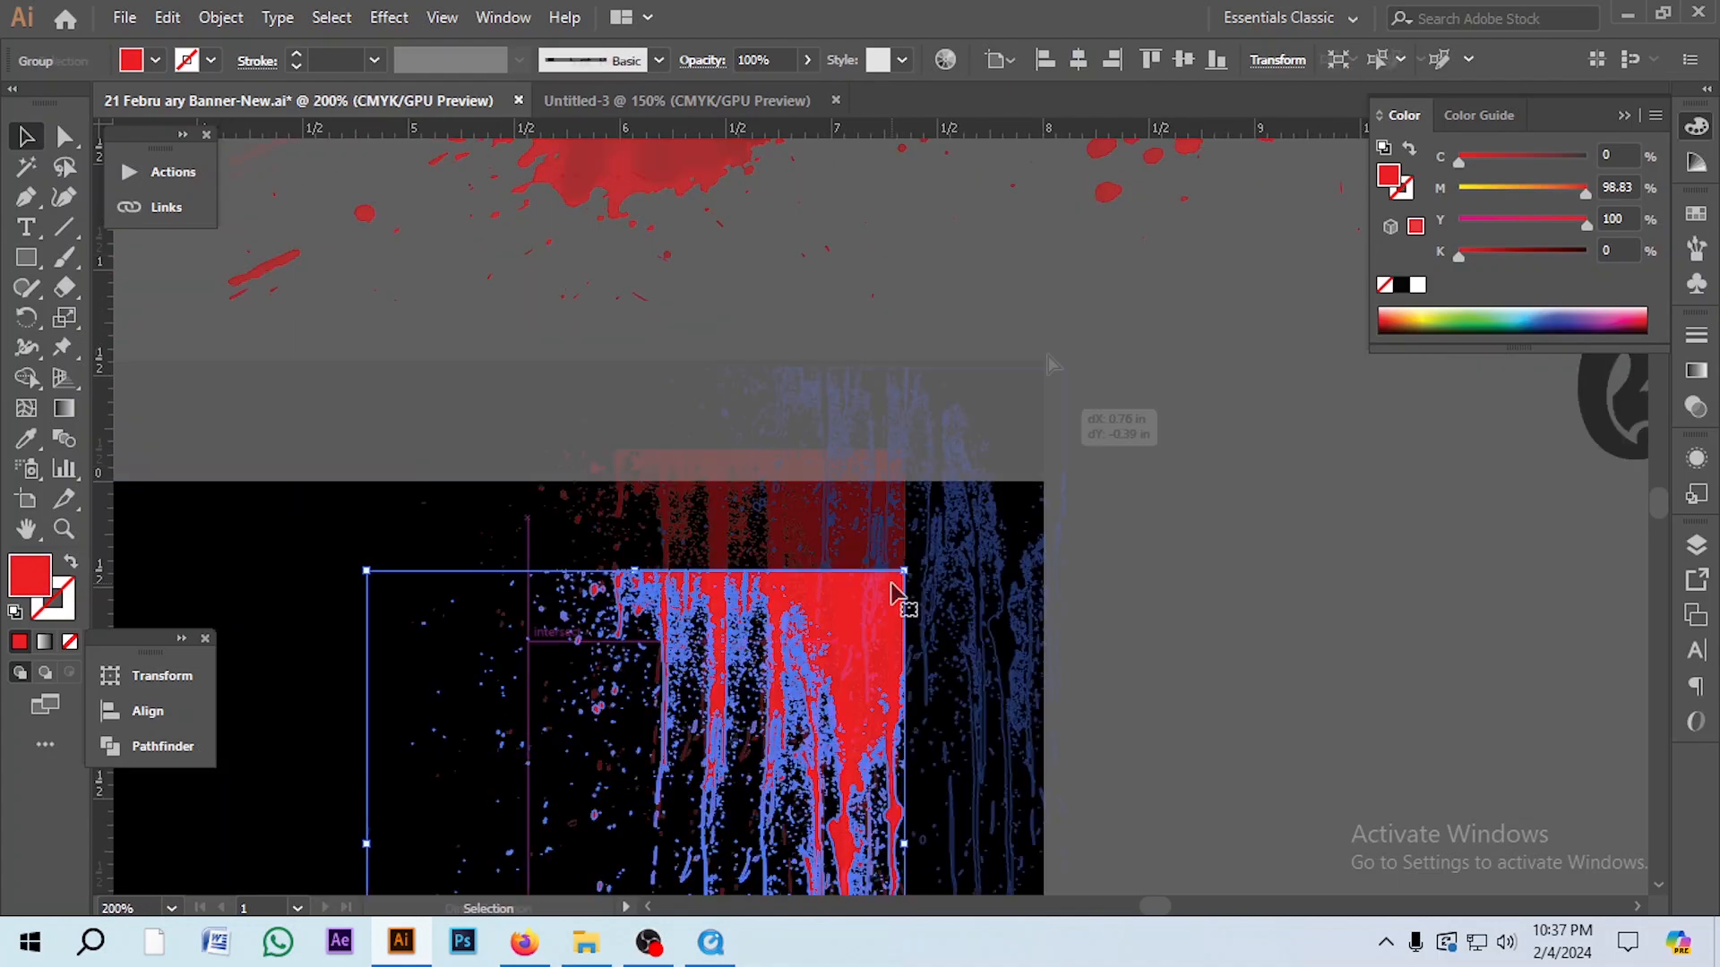
scroll(1036, 415, "up", 4, "alt")
left_click_drag(1051, 363, 997, 403)
left_click(1125, 323)
scroll(1012, 315, "down", 3)
left_click(955, 401)
left_click(147, 710)
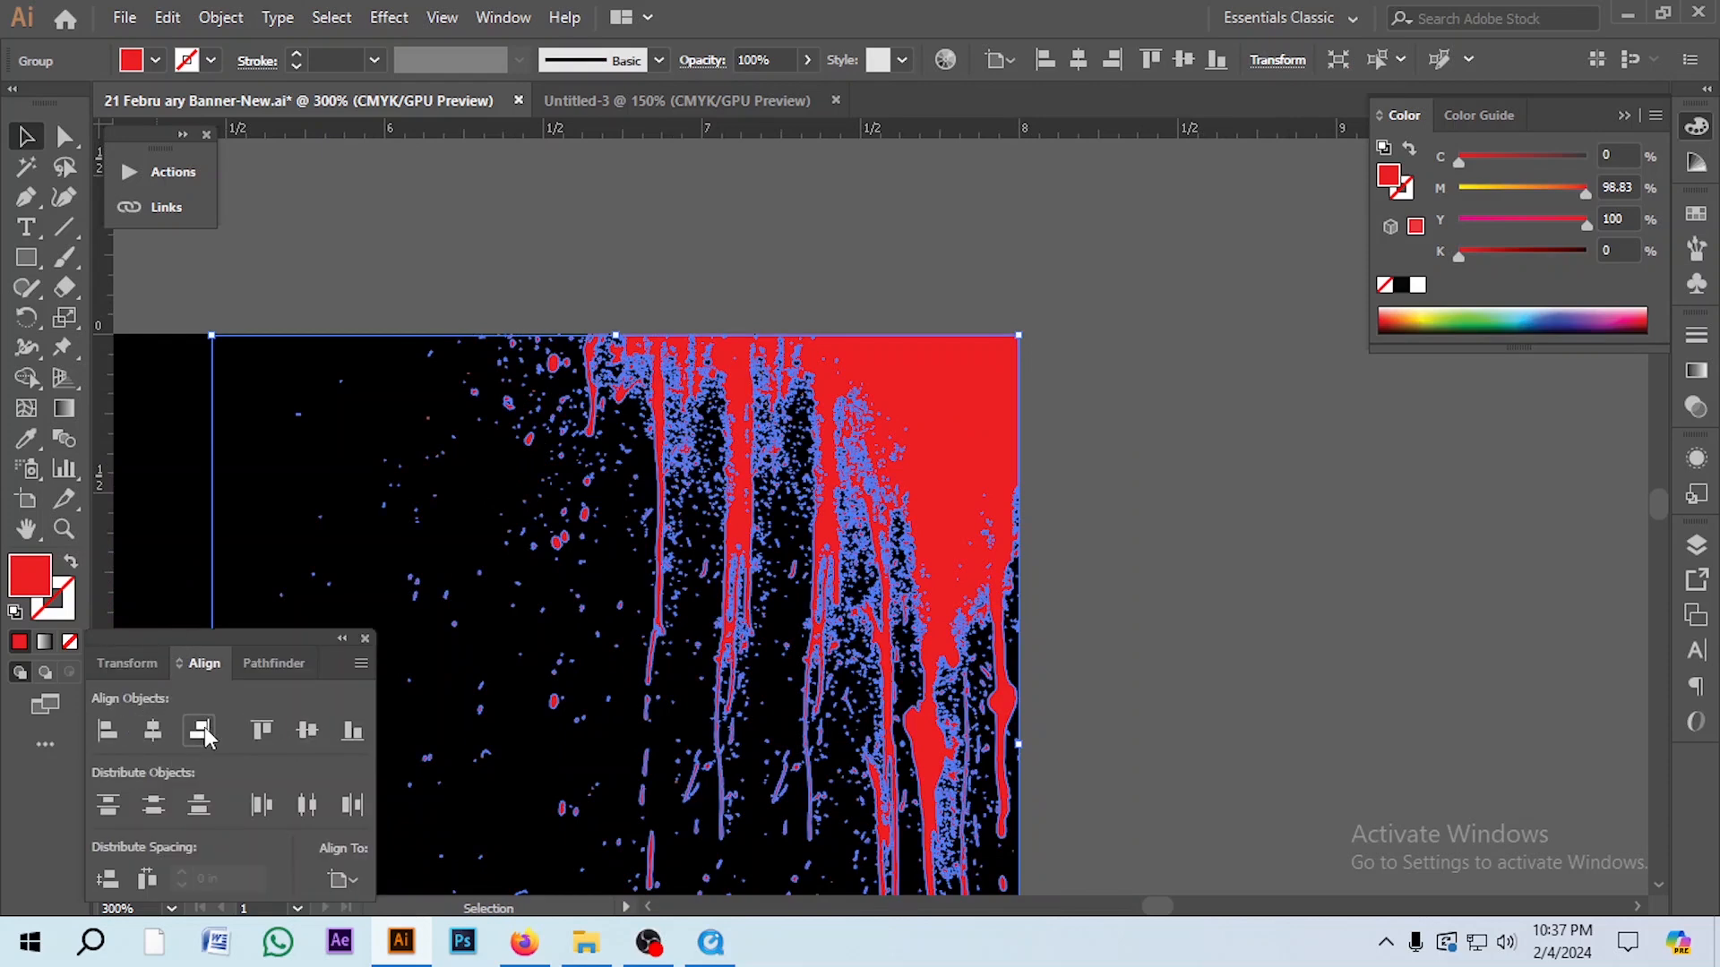
scroll(854, 673, "down", 3, "alt")
- Recolor the black Bengali lettering artwork beside the banner to white
left_click(1315, 446)
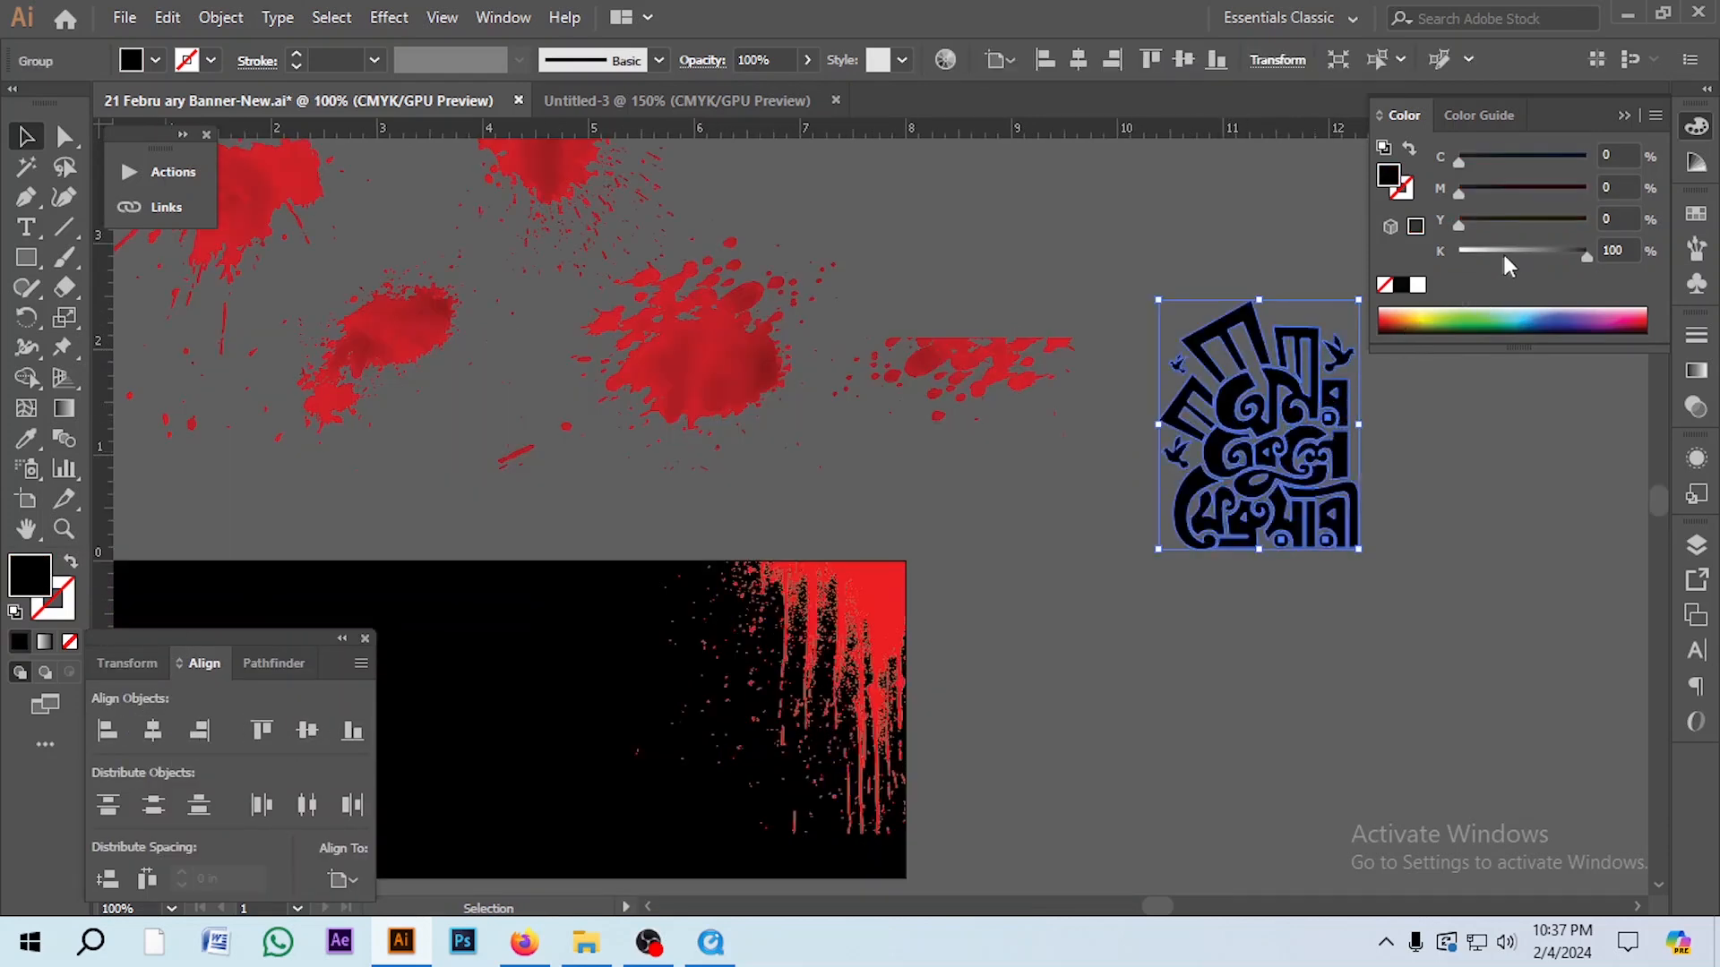
left_click(1417, 284)
left_click(1397, 421)
- Place the white lettering artwork over the red drips at the banner's right end and bring it to the front
scroll(1339, 376, "down", 3)
left_click_drag(1287, 359, 851, 661)
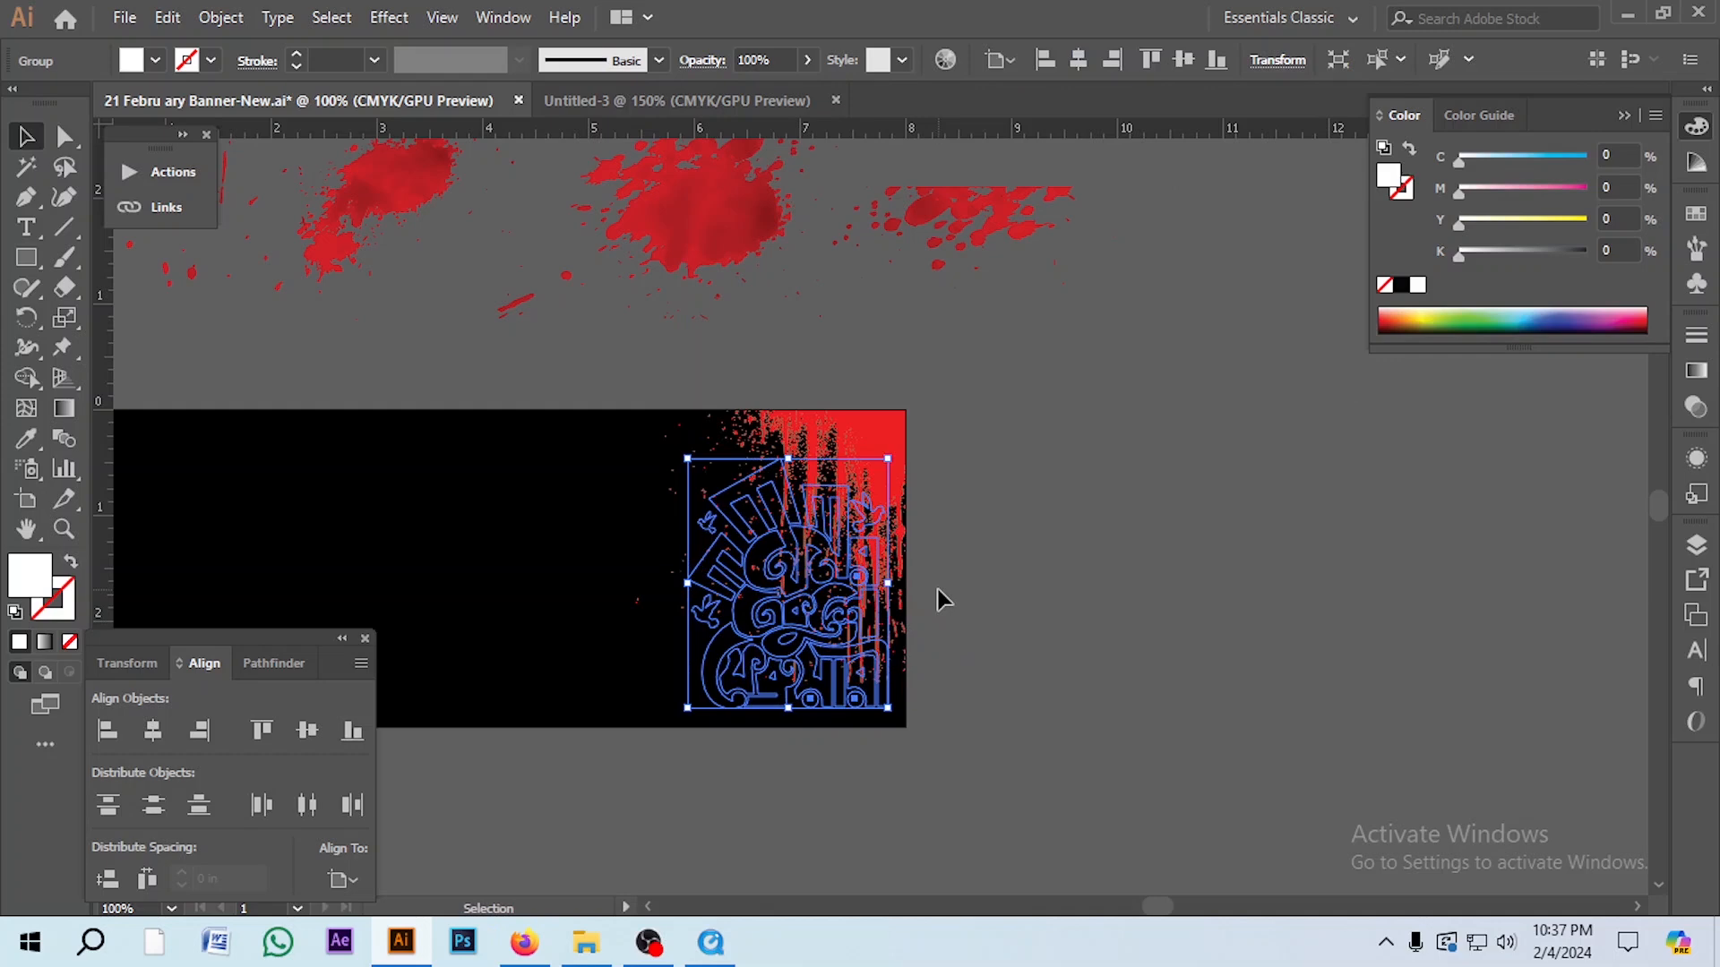
left_click(233, 21)
mouse_move(319, 67)
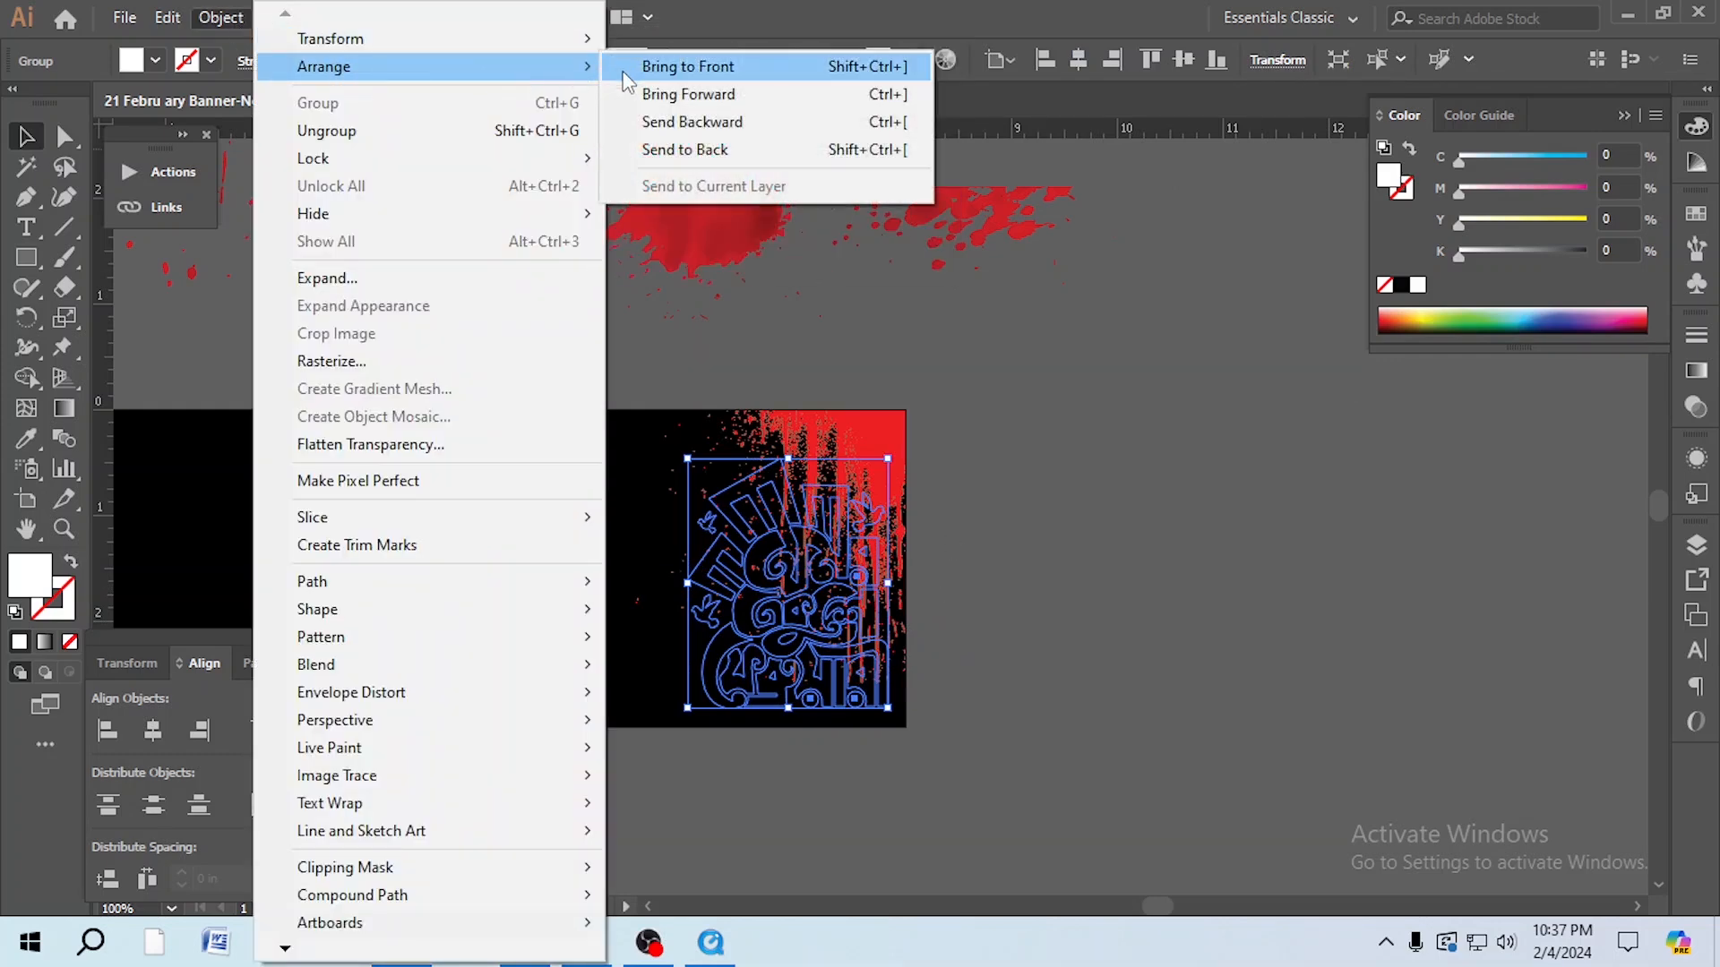
left_click(735, 66)
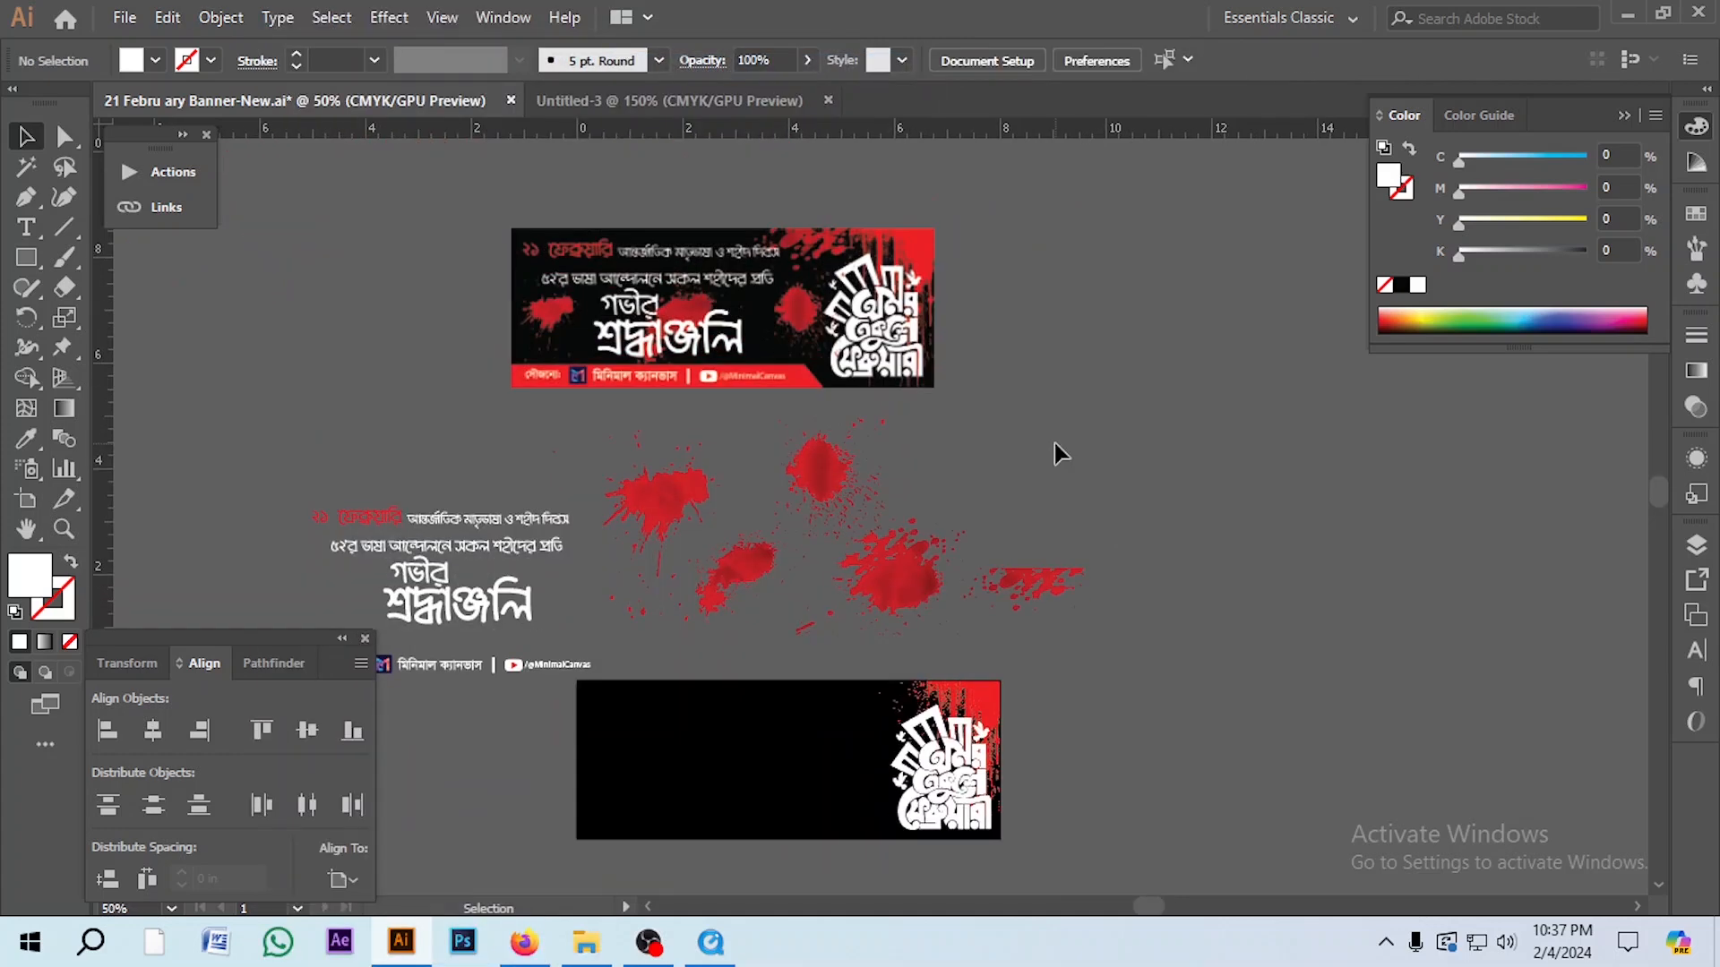
- Bring the clipped splatter groups to the front and place the wide splatter along the banner's upper edge beside the drips
scroll(1107, 448, "down", 2)
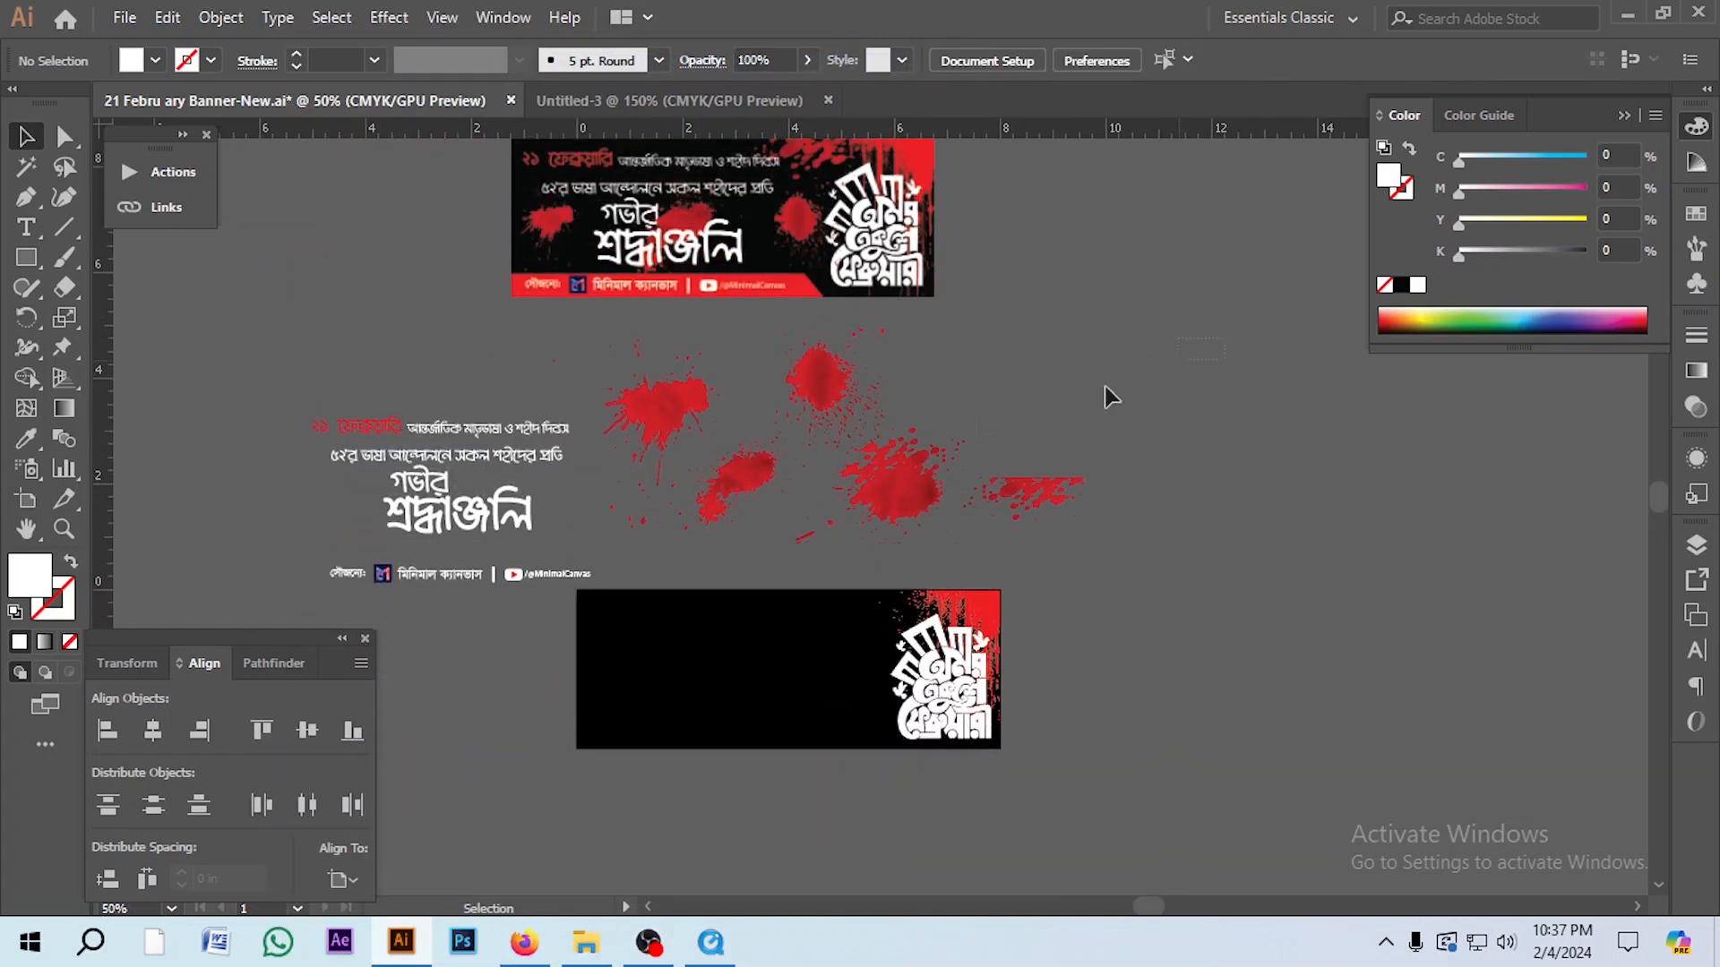
left_click(662, 516)
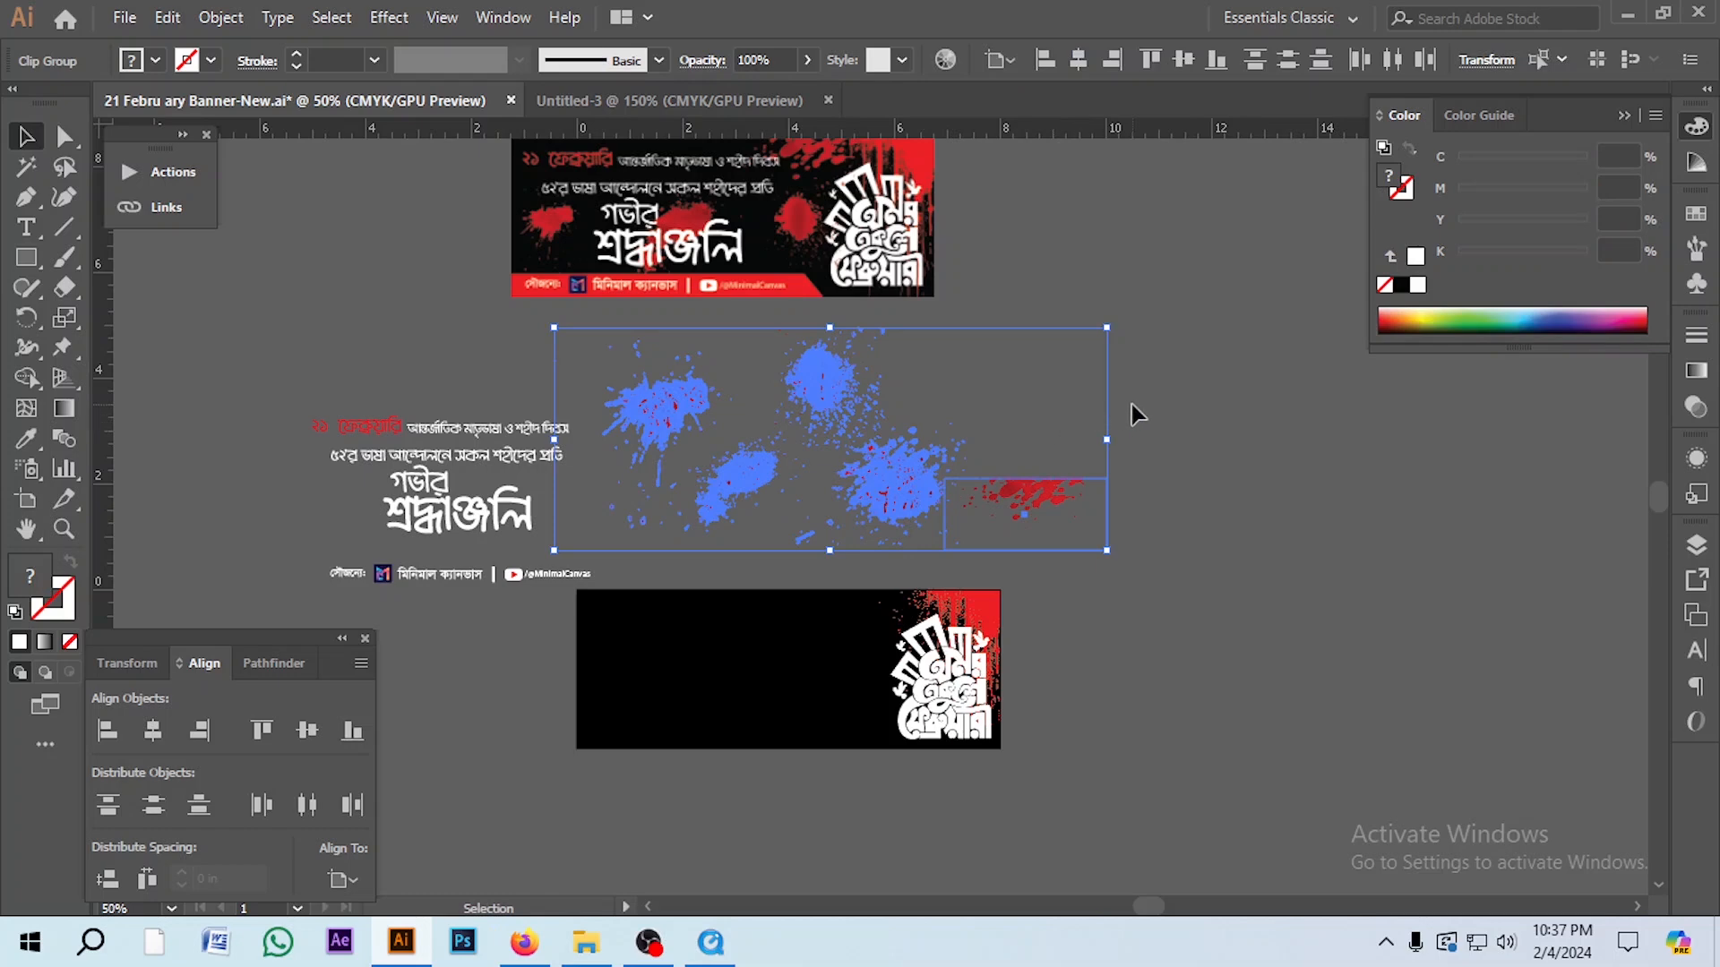
left_click(220, 17)
mouse_move(378, 67)
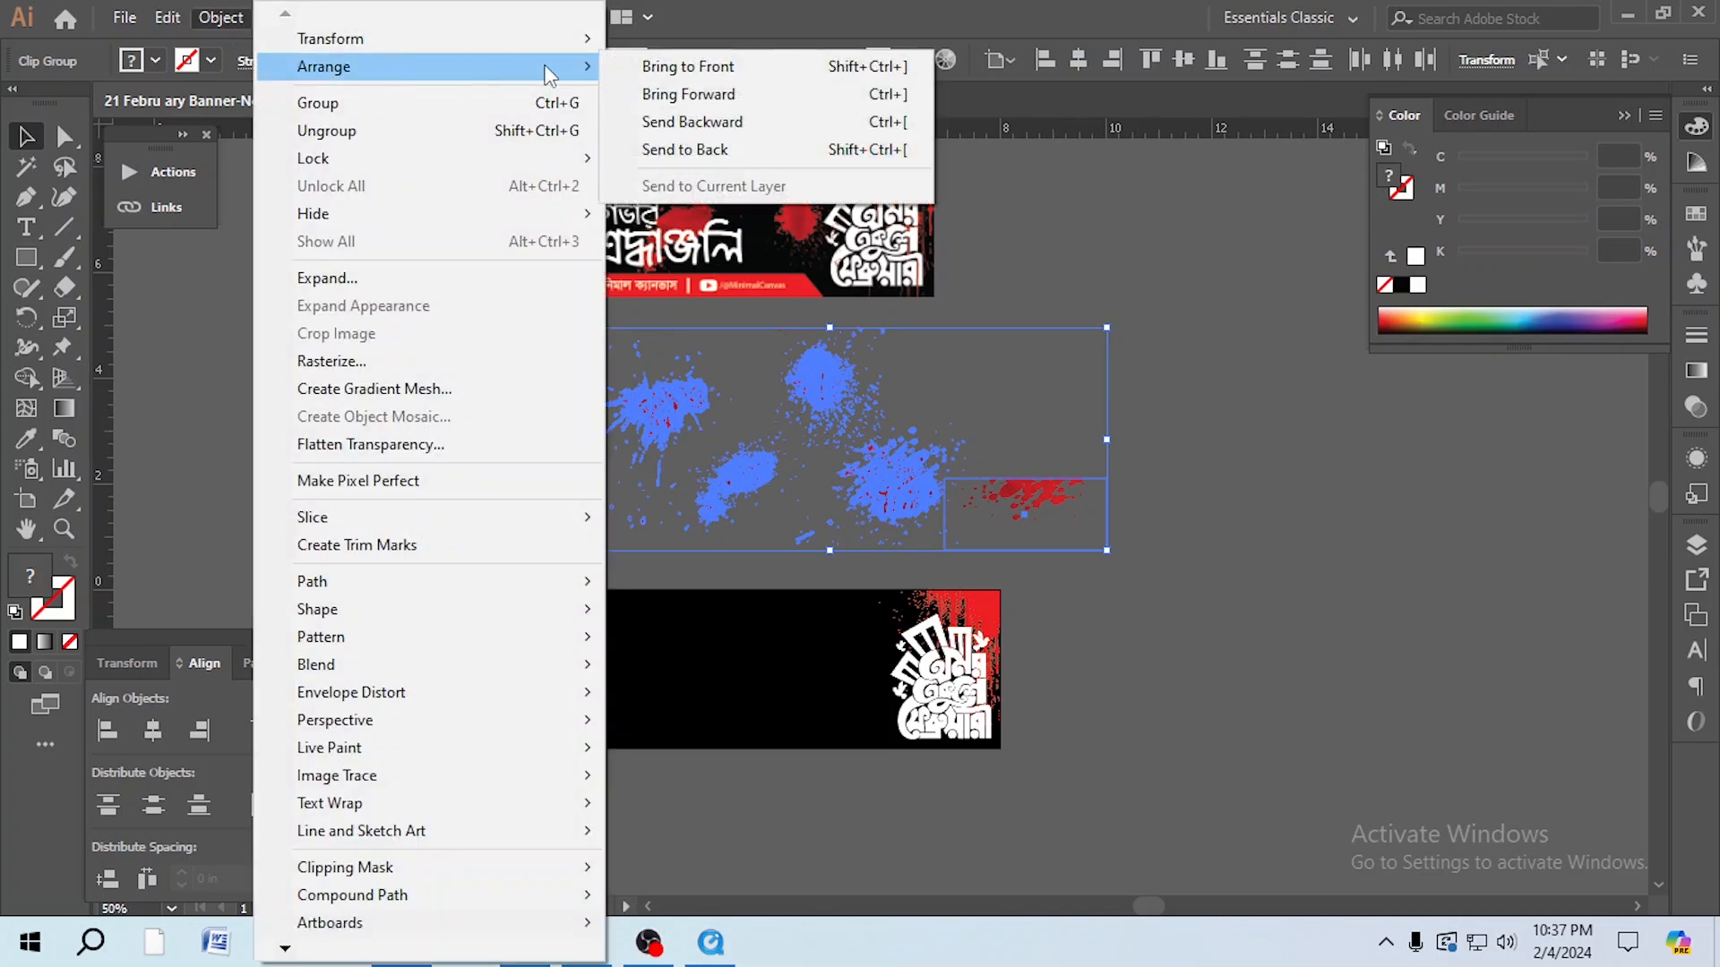
left_click(716, 68)
left_click(1284, 428)
scroll(1206, 403, "up", 1)
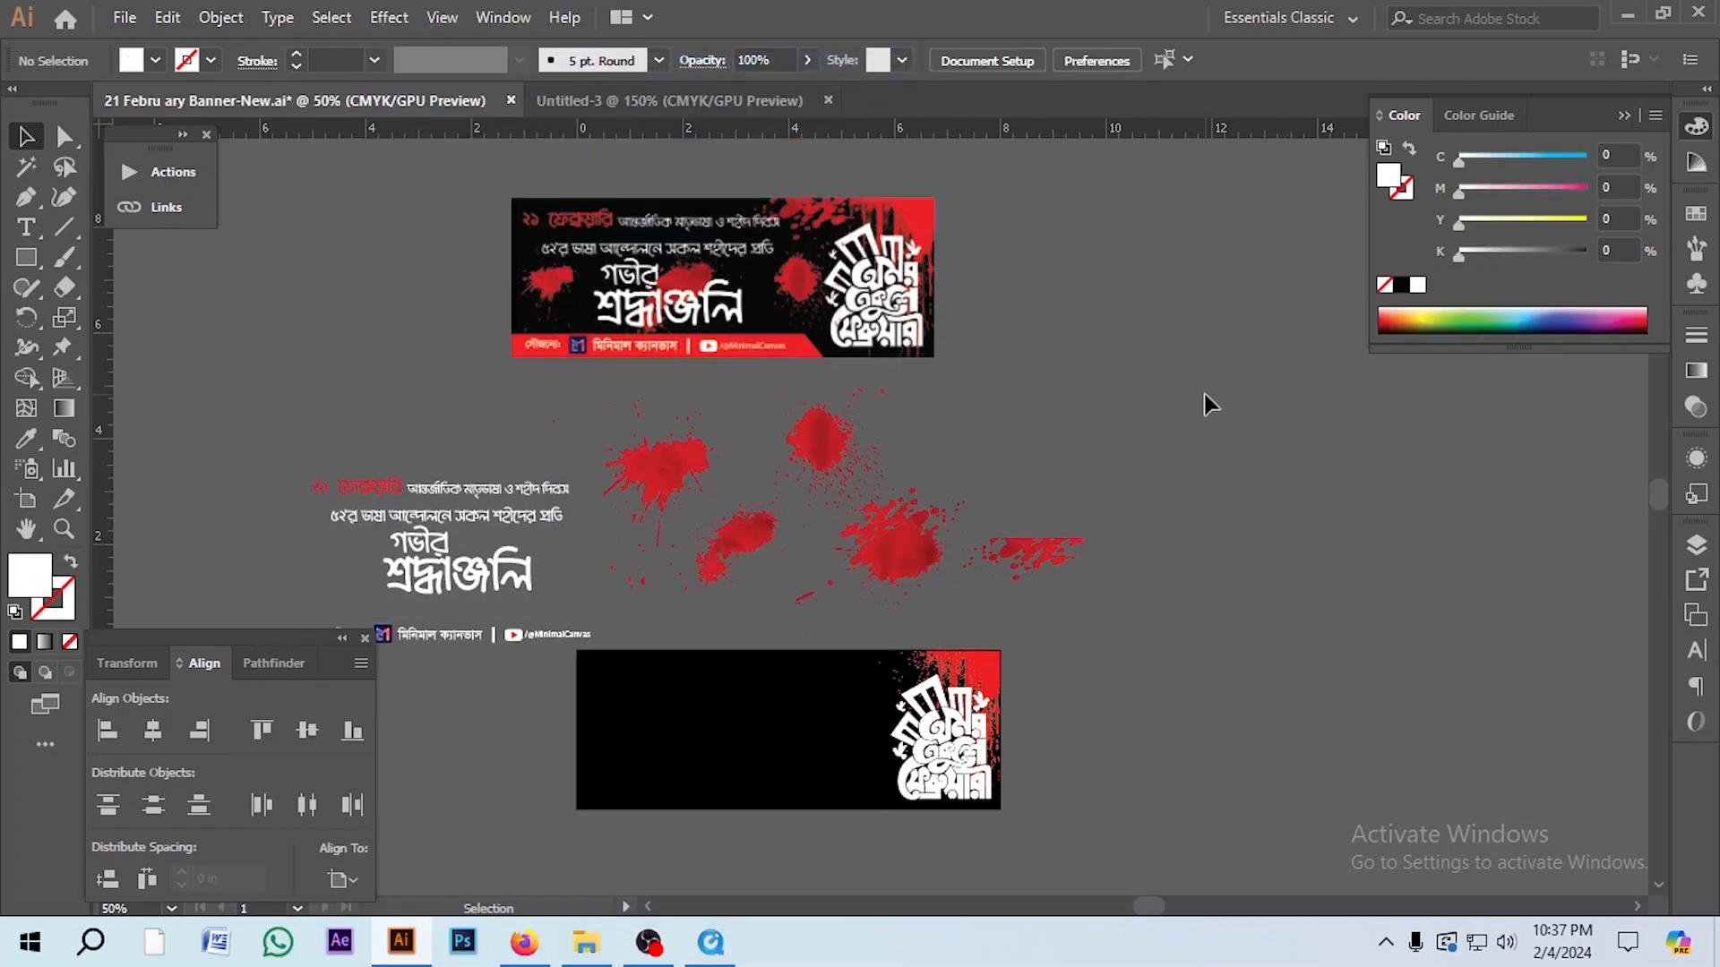
scroll(1155, 412, "down", 3)
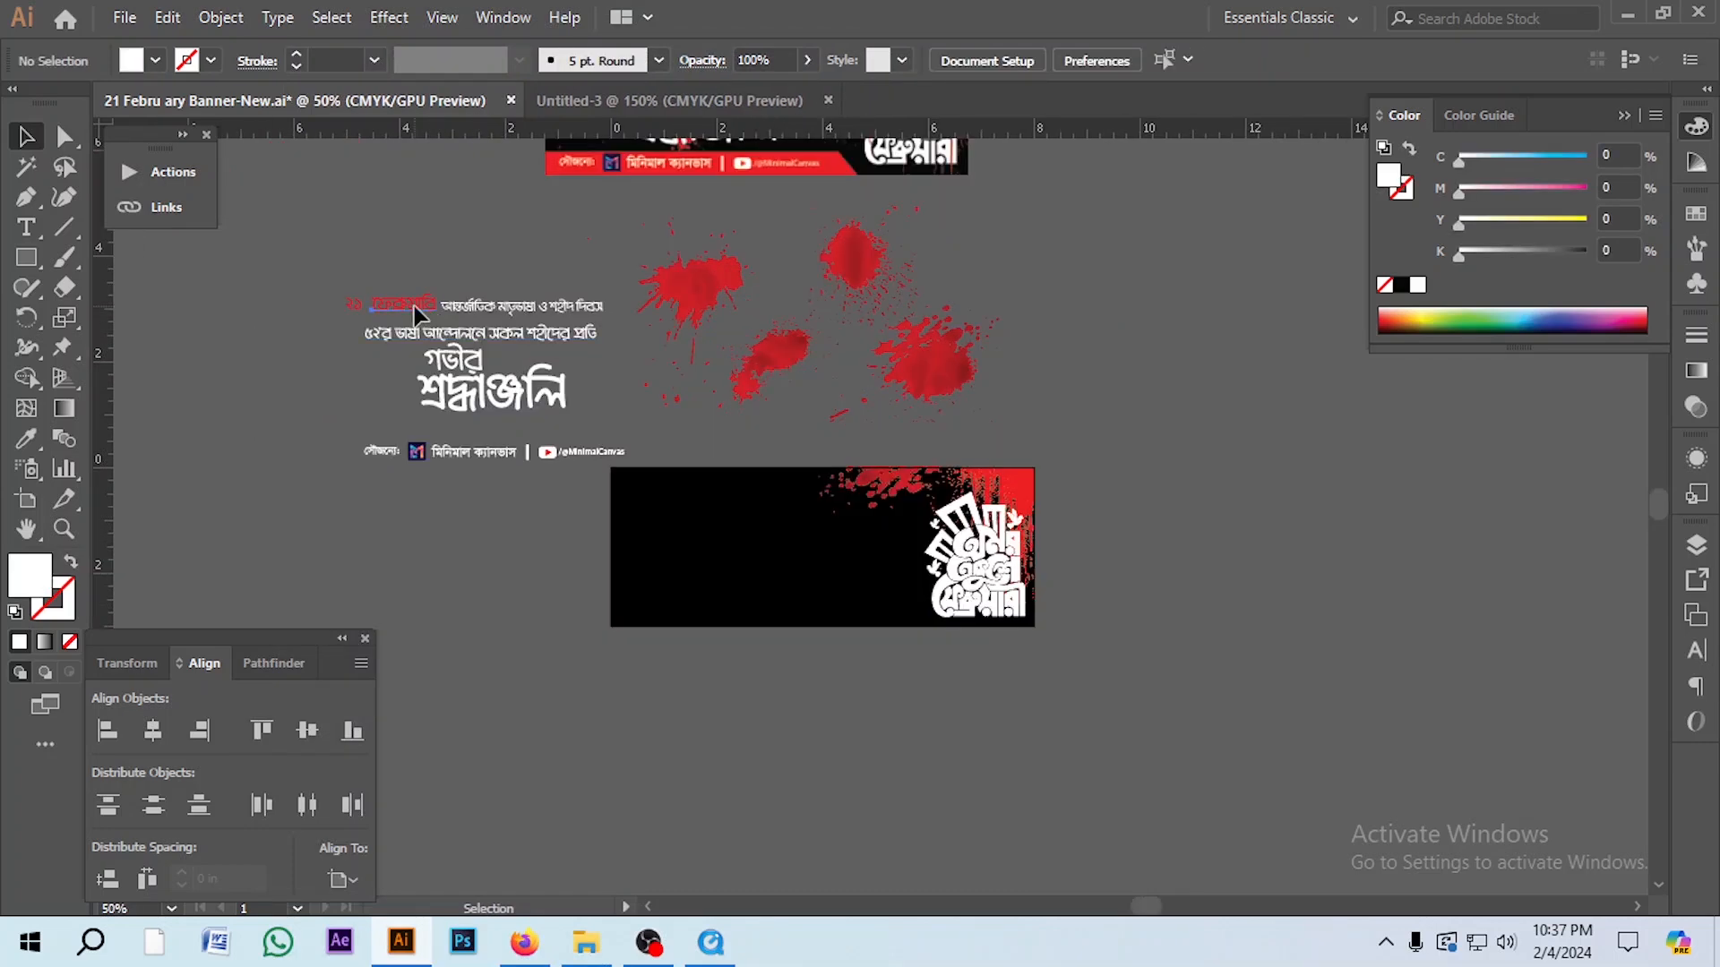
- Move the red "২১" and "ফেব্রুয়ারি" texts together into the banner's upper-left corner
left_click(414, 305)
scroll(390, 306, "up", 3)
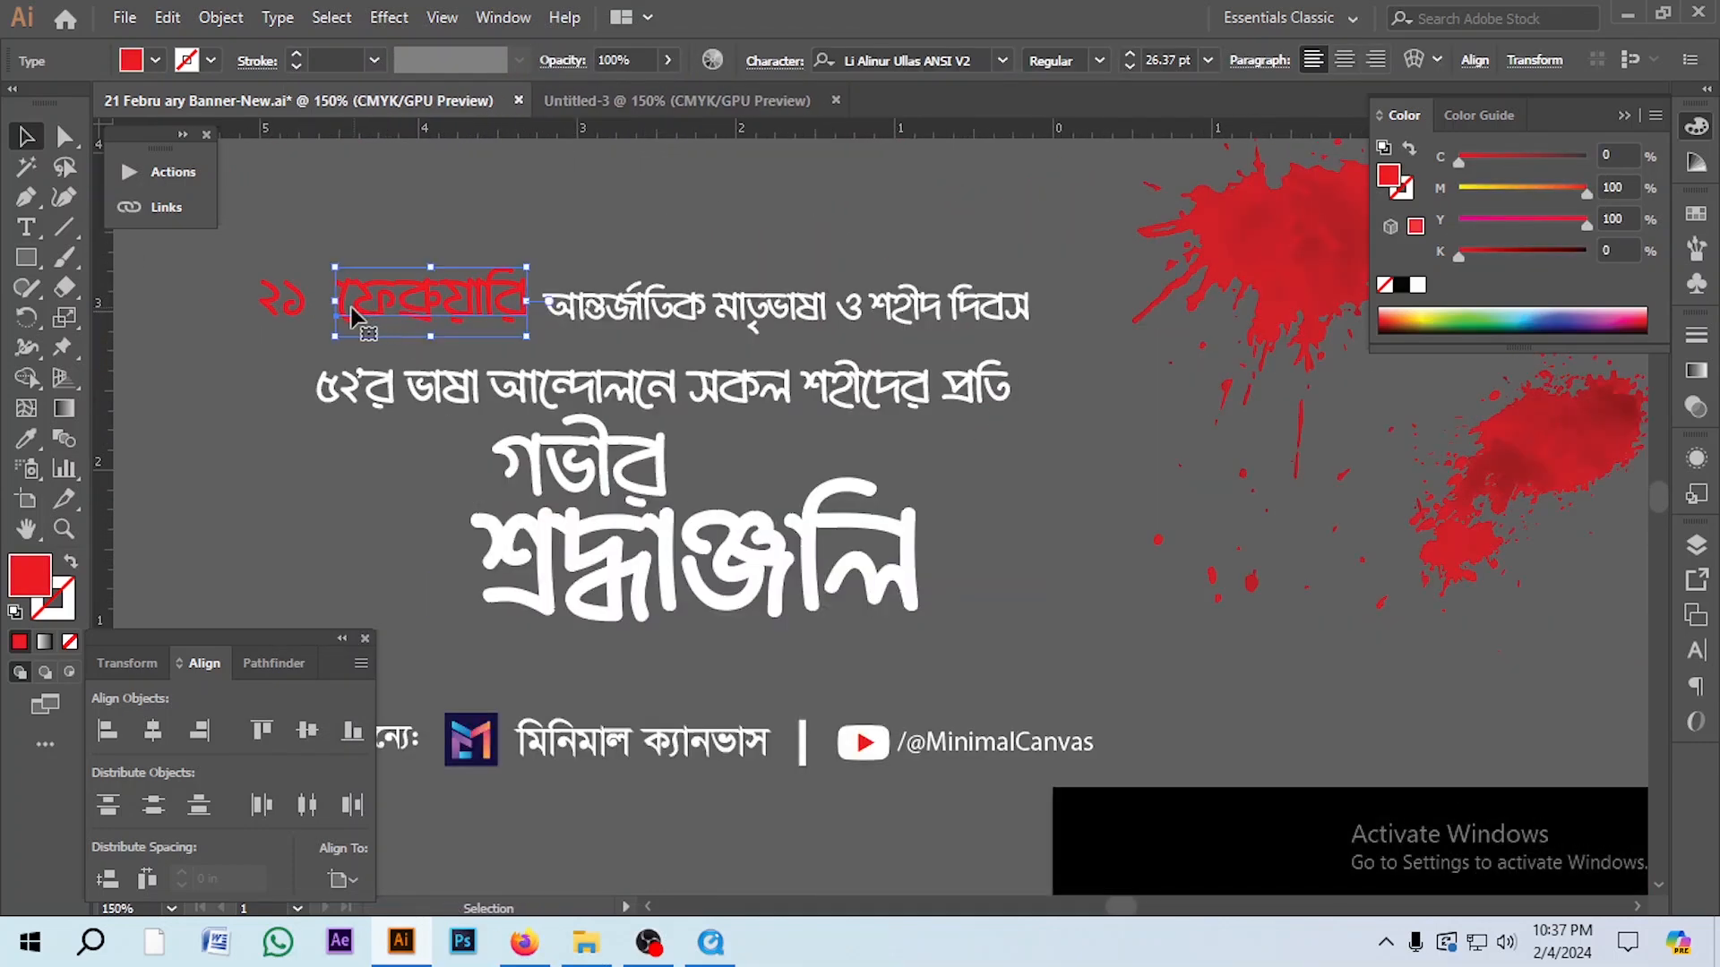
left_click(290, 305, "shift")
scroll(327, 303, "down", 1)
left_click_drag(432, 309, 749, 499)
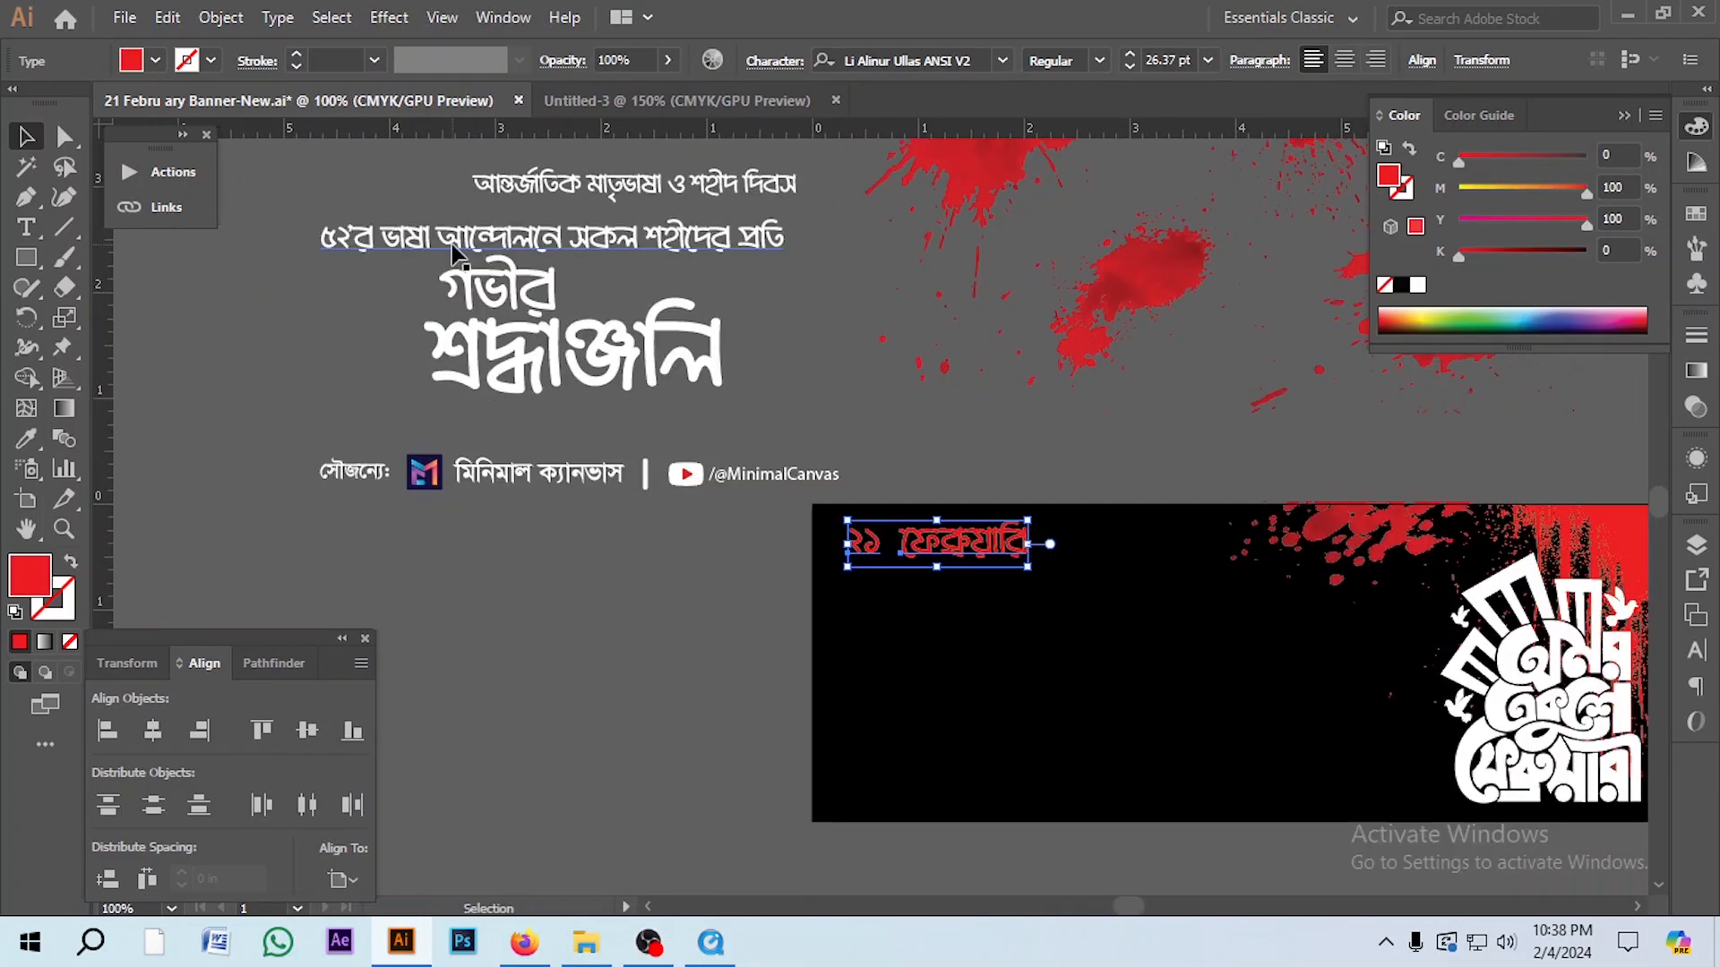
- Place the white "আন্তর্জাতিক মাতৃভাষা ও শহীদ দিবস" text beside the red date on the banner
scroll(433, 305, "up", 1)
left_click(433, 305)
left_click_drag(643, 283, 1209, 641)
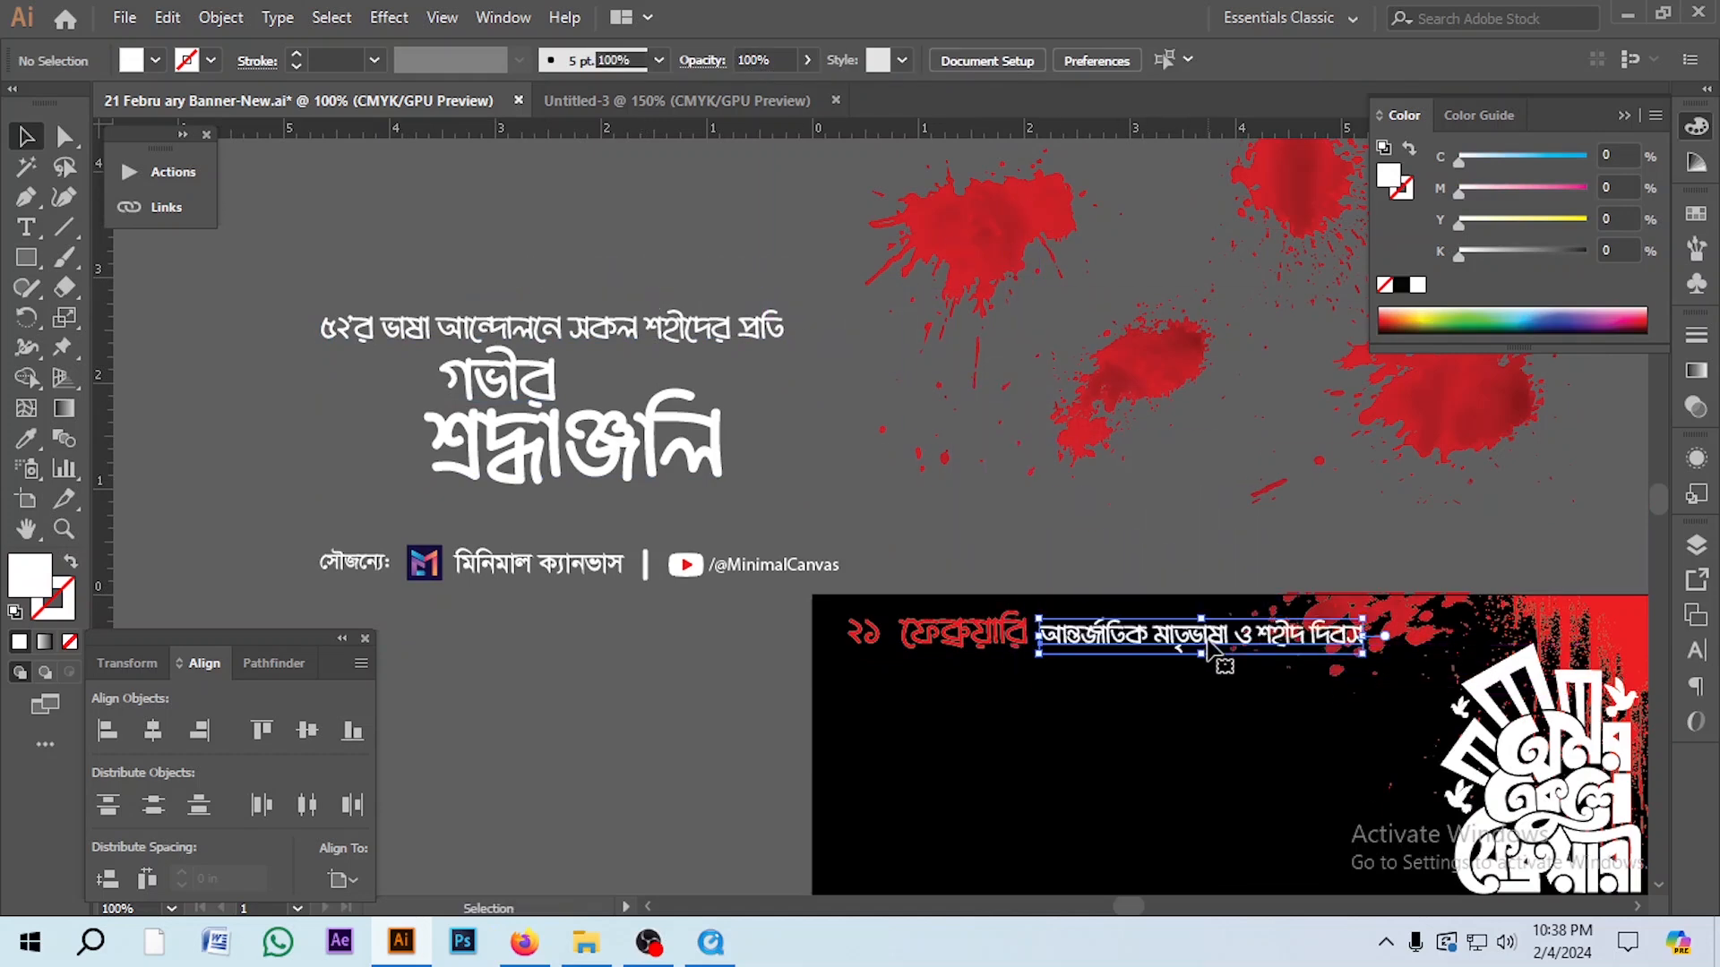
- Enlarge the red "২১" to about 40 pt and enlarge "ফেব্রুয়ারি" slightly, keeping both in the banner's upper-left corner
scroll(1081, 636, "up", 2)
left_click(836, 459)
scroll(754, 564, "down", 1)
left_click(752, 577)
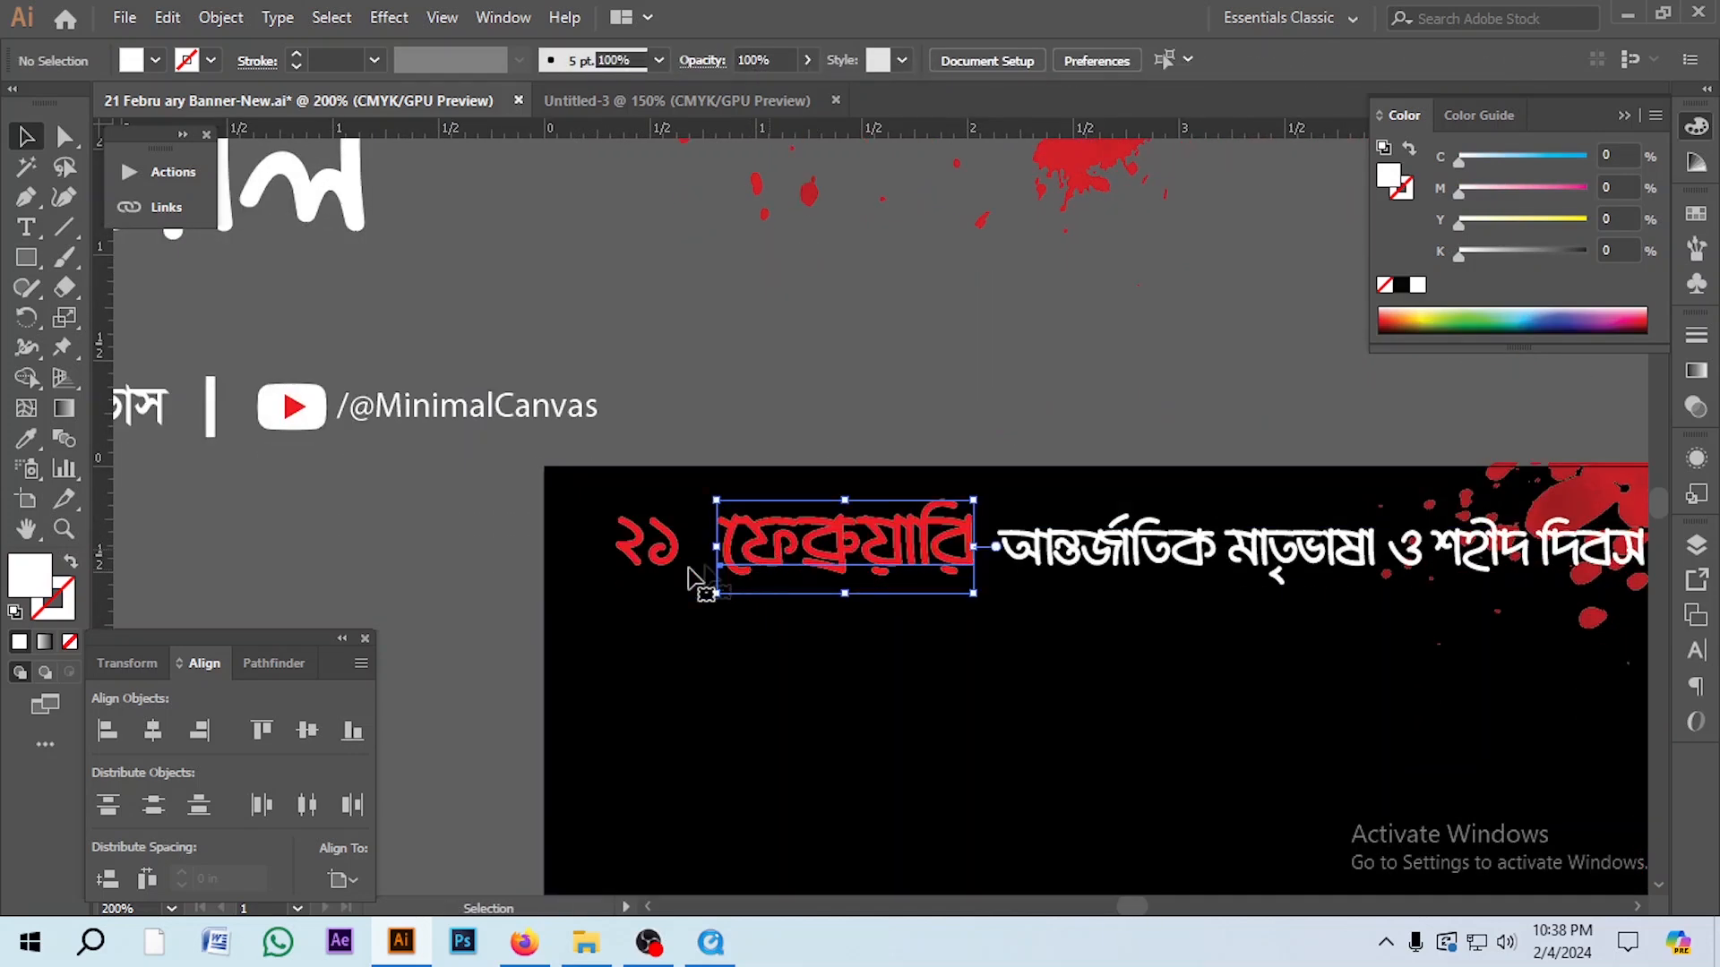
left_click(649, 573, "shift")
mouse_move(614, 595)
left_mouse_down()
mouse_move(587, 623)
mouse_move(729, 756)
mouse_move(694, 751)
mouse_move(647, 588)
left_mouse_up()
left_click(923, 405)
key("ctrl+plus")
left_click(600, 591)
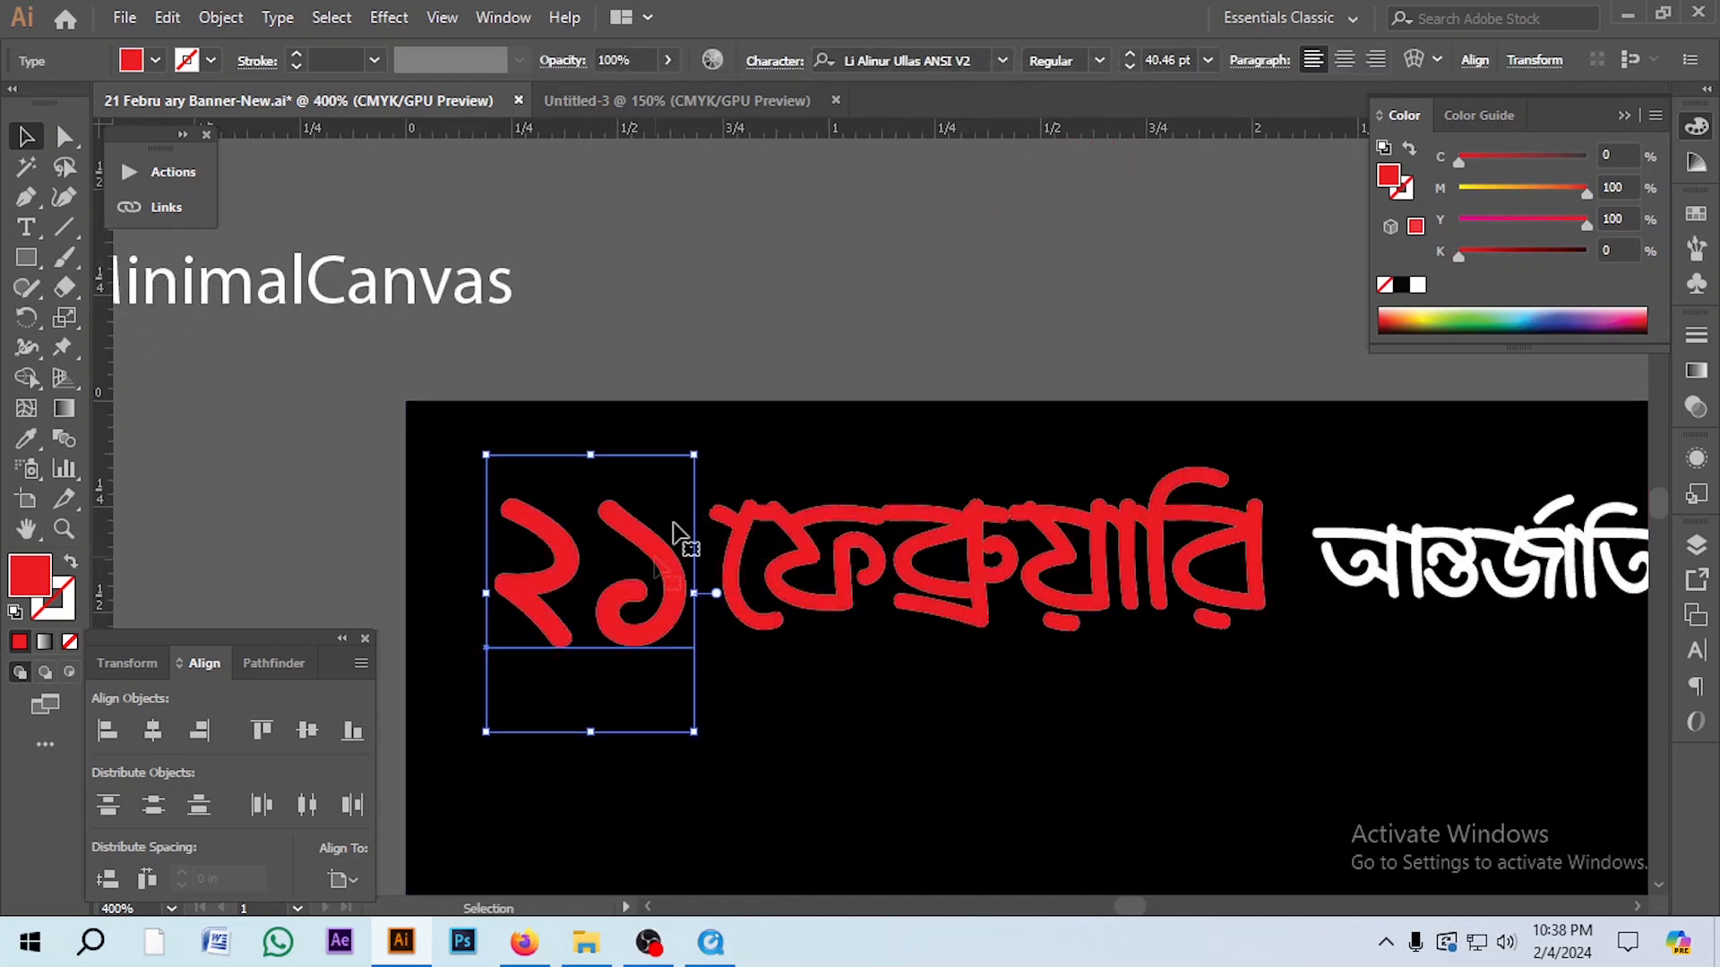
- Shift "ফেব্রুয়ারি" and the white text beside it slightly right to even out the gaps in the banner's first line
left_click(609, 419)
scroll(602, 412, "down", 3)
scroll(766, 483, "up", 2)
left_click_drag(740, 441, 698, 483)
key("ctrl+minus")
key("ctrl+minus")
key("ctrl+plus")
key("ctrl+plus")
scroll(641, 470, "down", 2)
left_click(825, 376)
scroll(953, 465, "up", 2)
left_click_drag(929, 475, 958, 497)
left_click(952, 359)
- Place the white "৫২'র ভাষা আন্দোলনে সকল শহীদের প্রতি" text beneath the banner's first line
scroll(951, 358, "down", 1)
left_click_drag(405, 221, 974, 598)
left_click(698, 399)
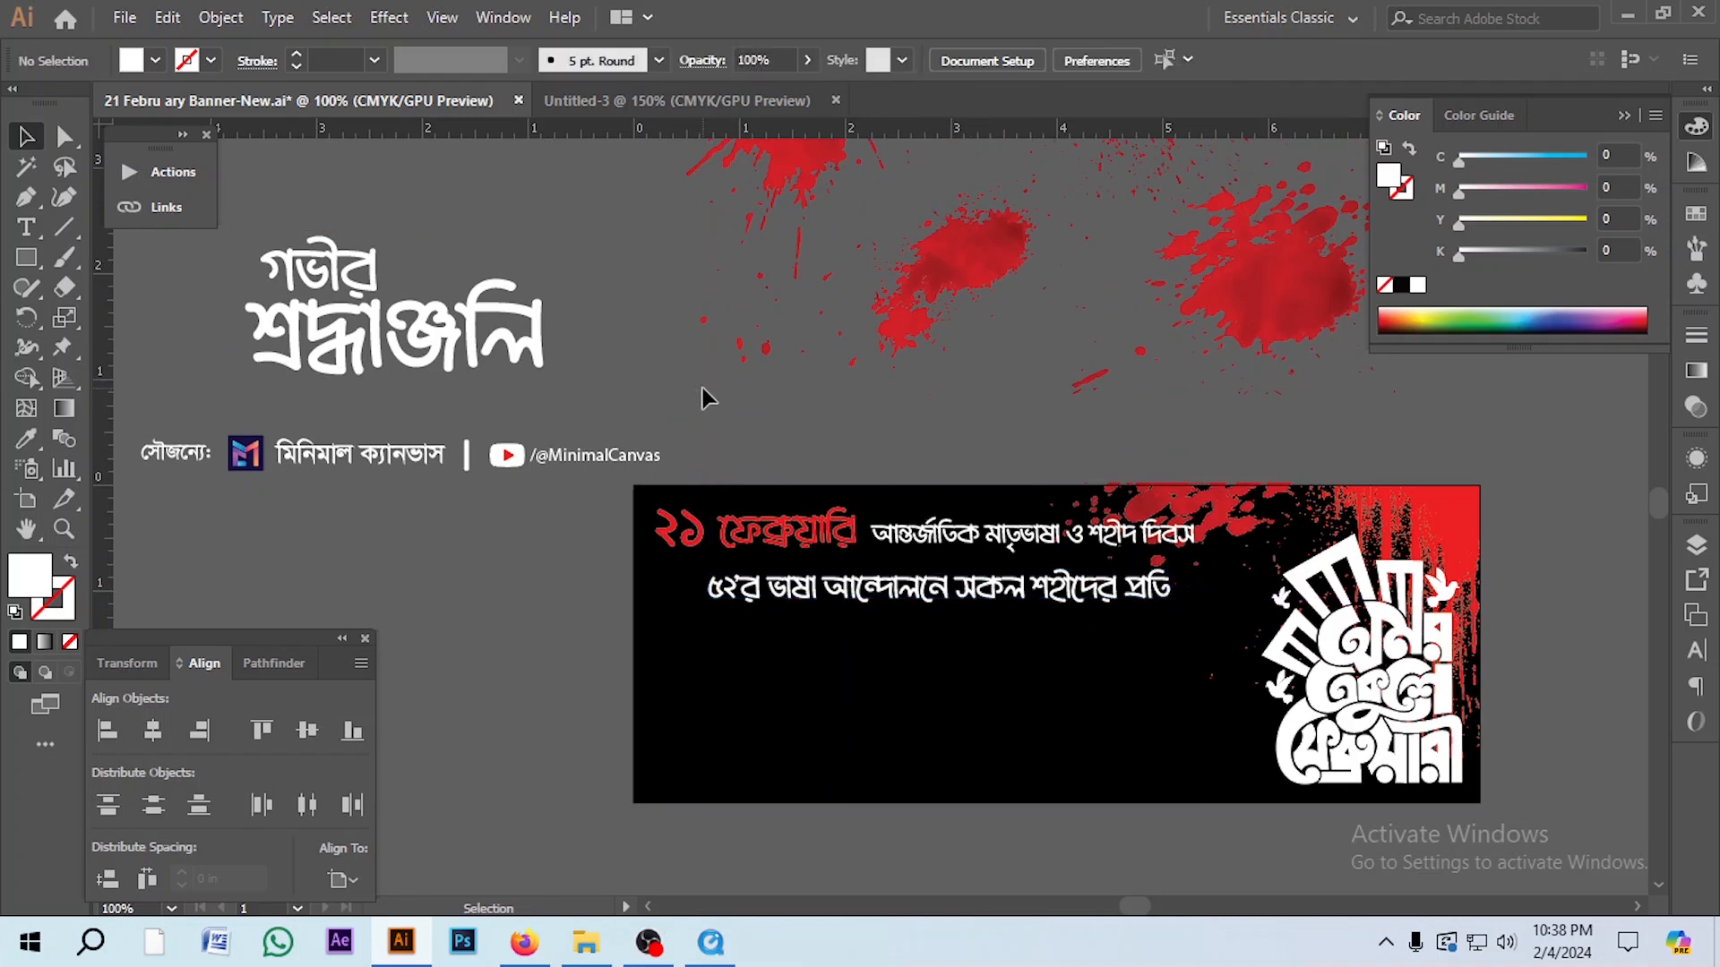
- Place the large white "গভীর শ্রদ্ধাঞ্জলি" text beneath the banner's second line and fine-tune the position of "গভীর"
left_click_drag(353, 288, 914, 658)
scroll(914, 658, "down", 3)
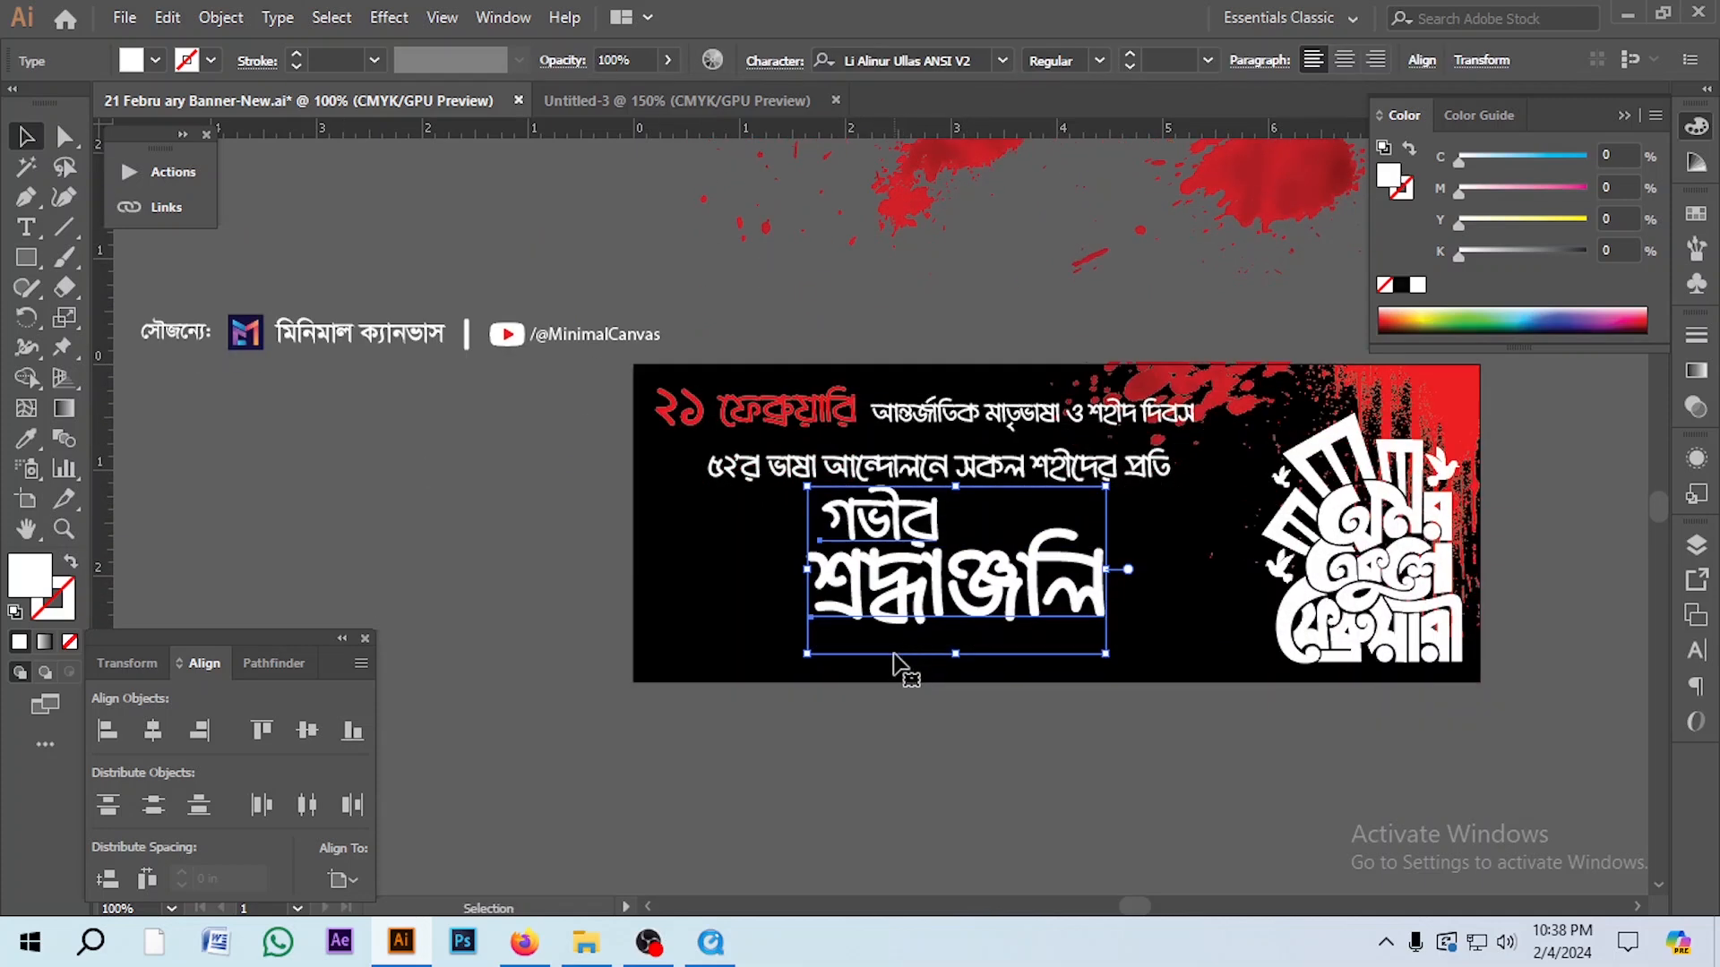
scroll(883, 605, "up", 2)
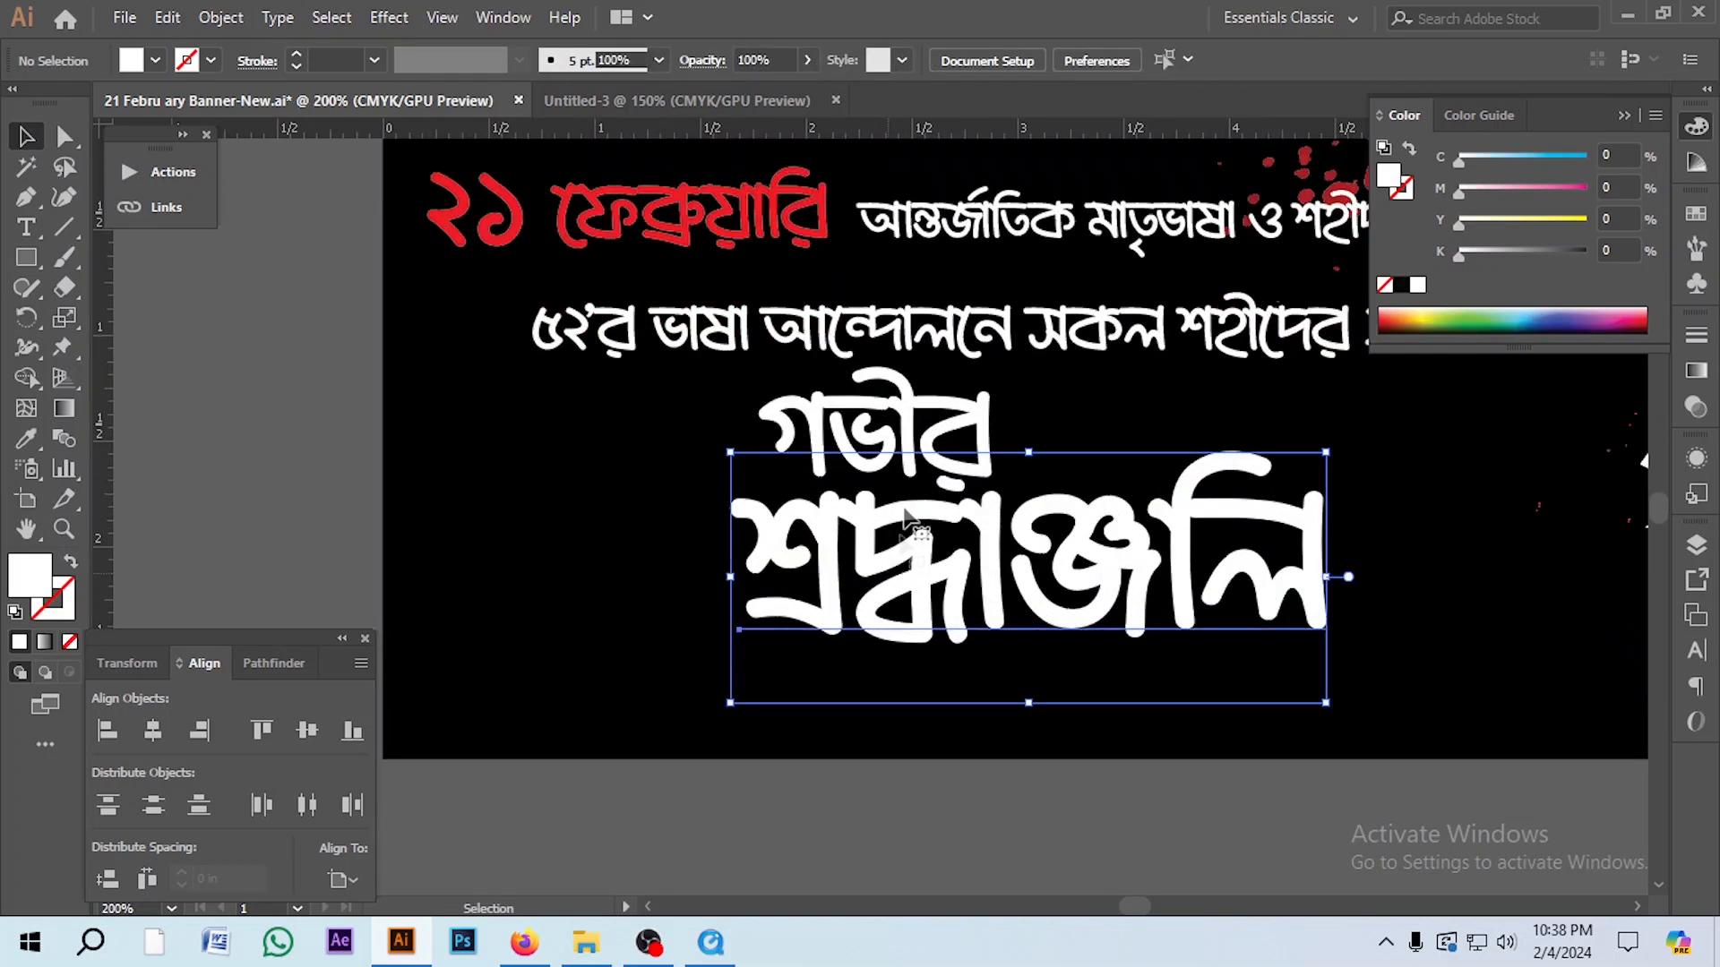
left_click(887, 458)
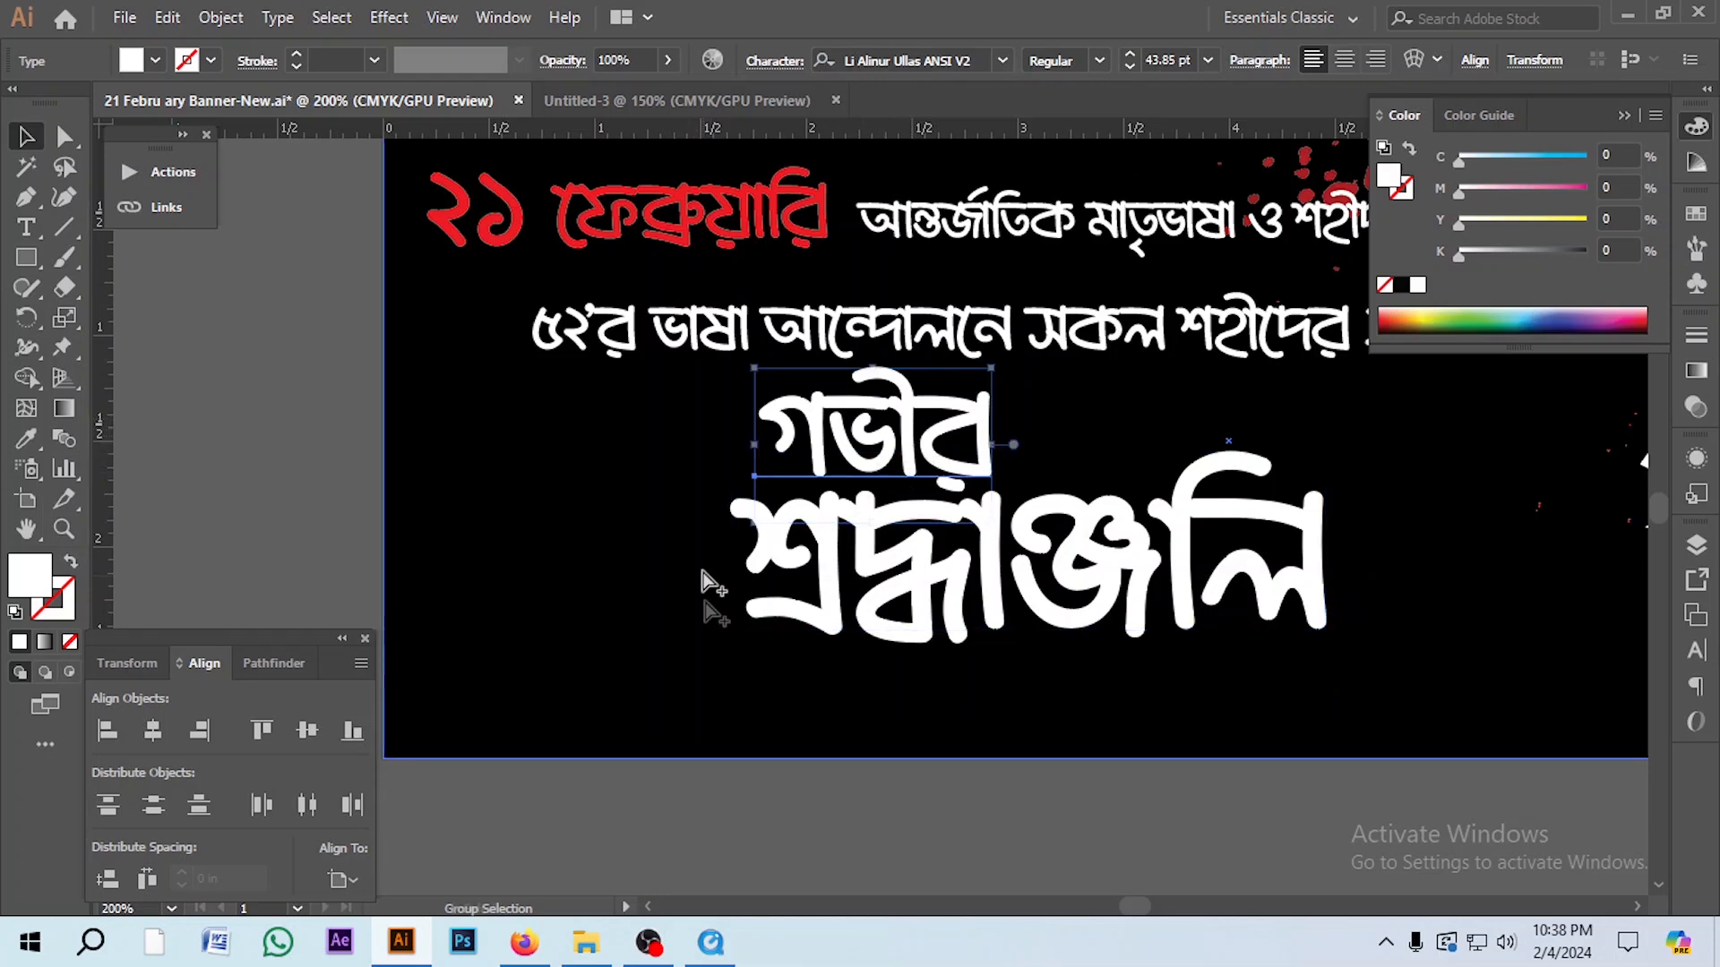
scroll(692, 559, "down", 1)
scroll(742, 562, "right", 1)
scroll(998, 561, "down", 1)
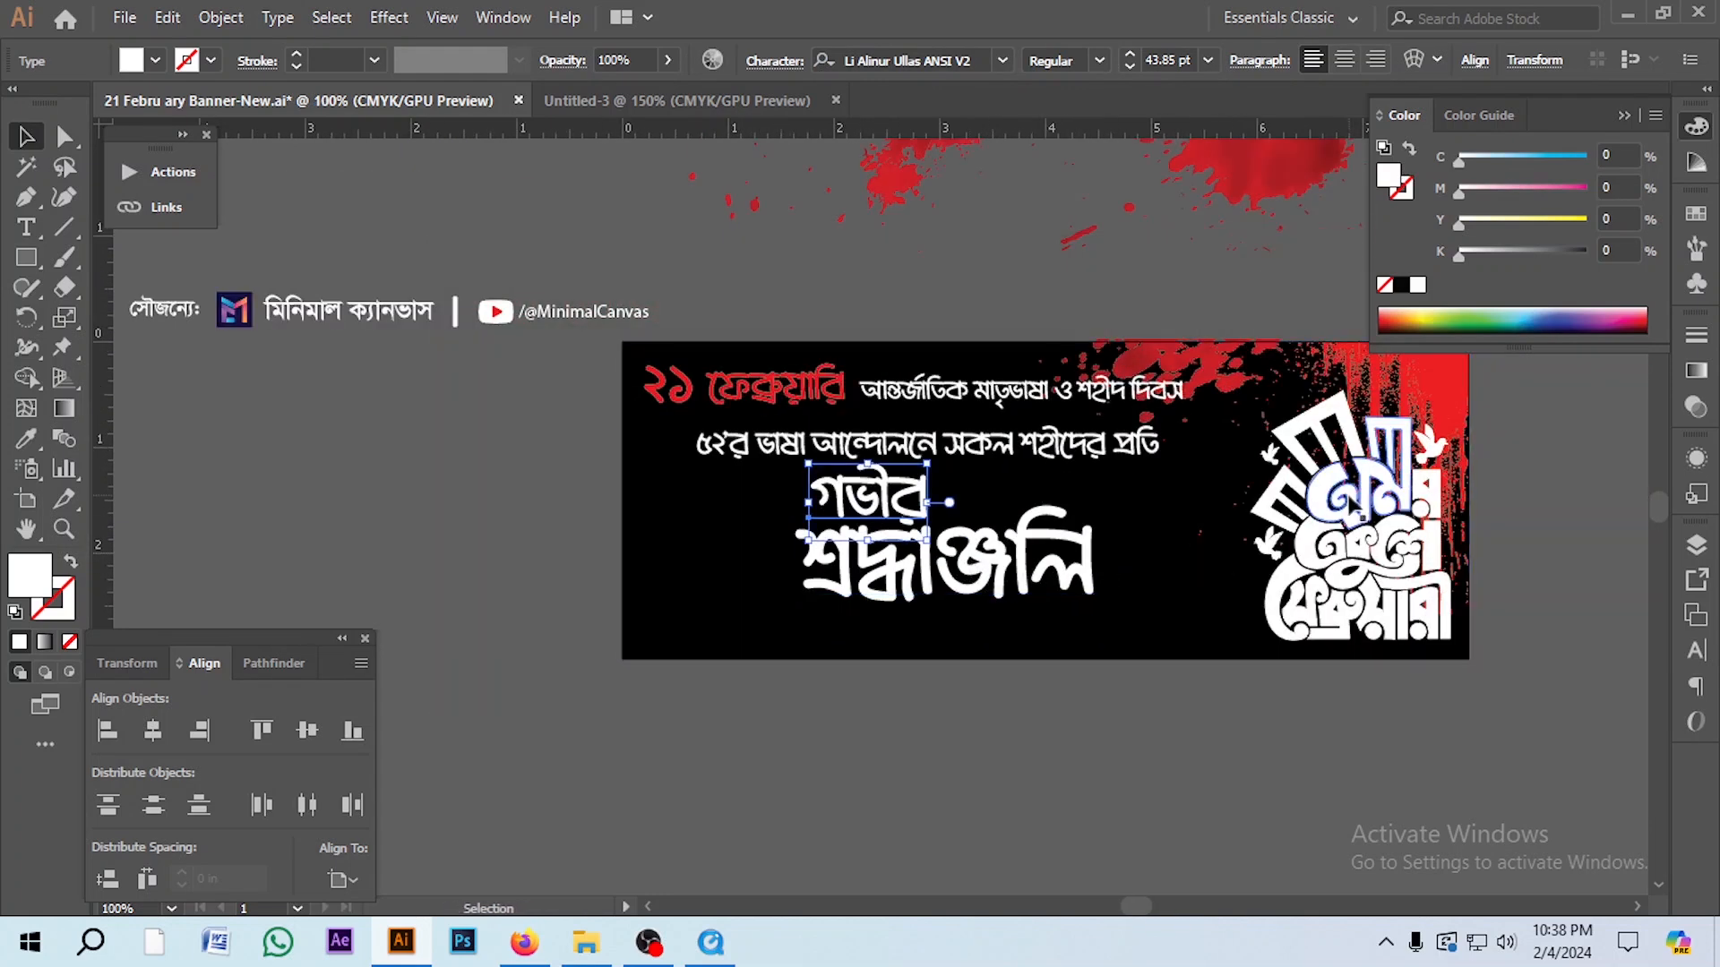
left_click(860, 732)
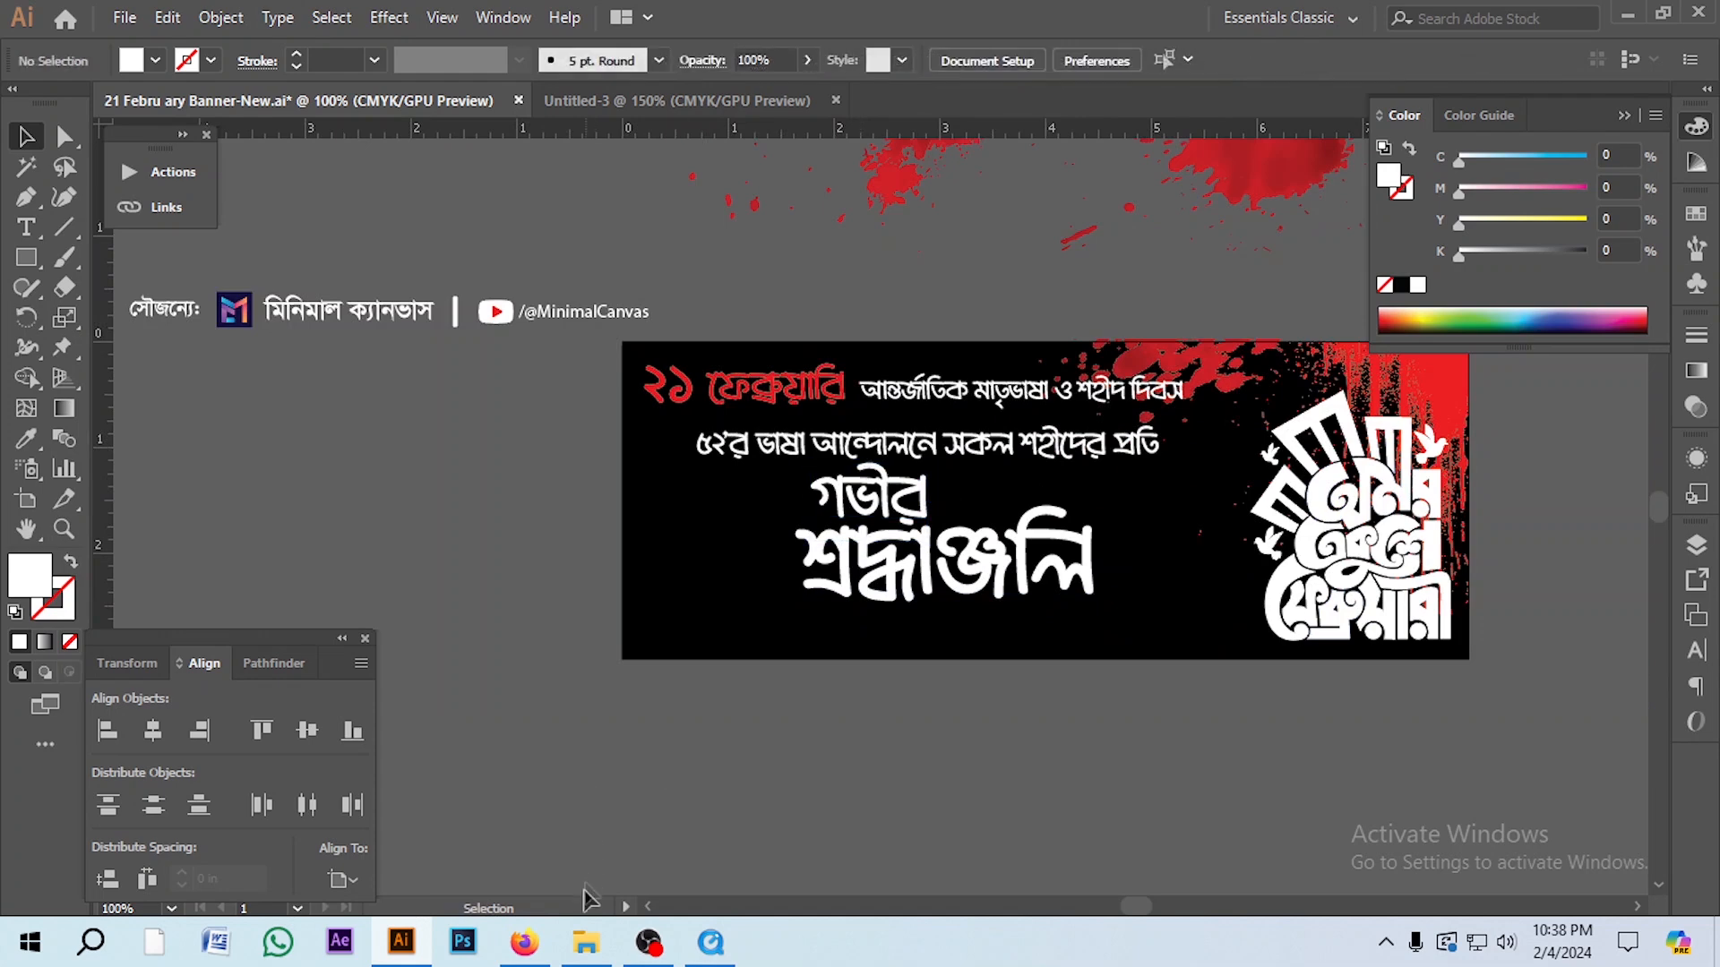
- Switch to Firefox, search Google for "21 february vector" and browse the image results for design references
left_click(526, 943)
left_click(927, 28)
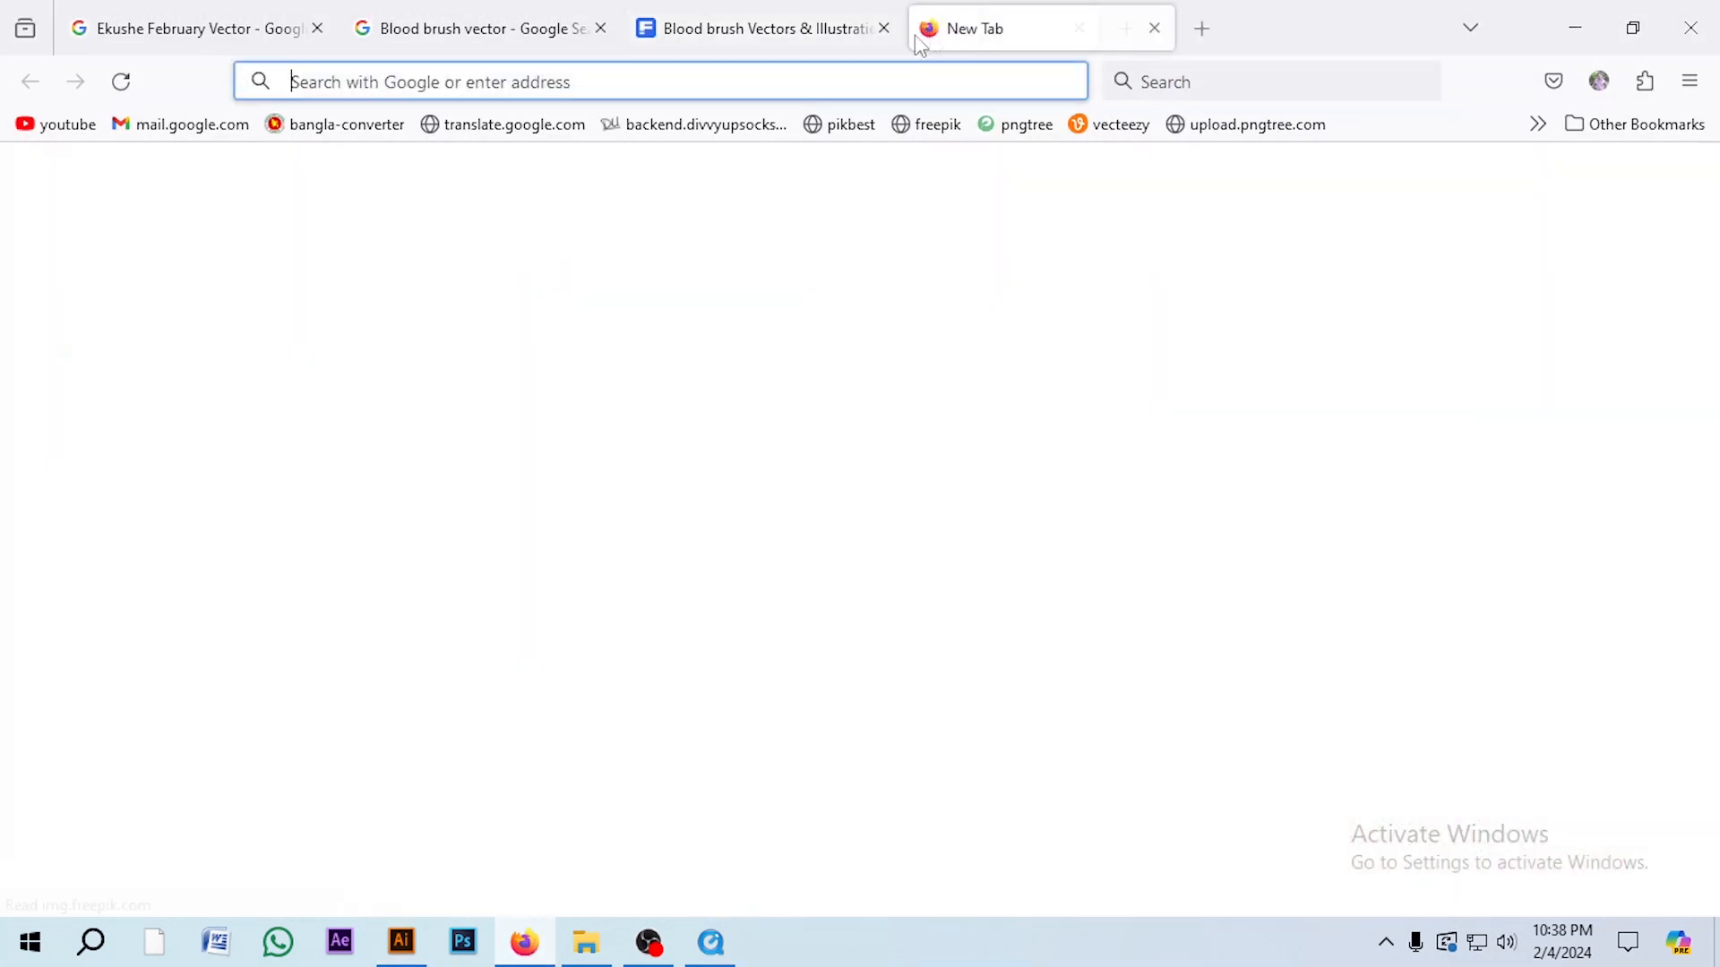
type("21 f")
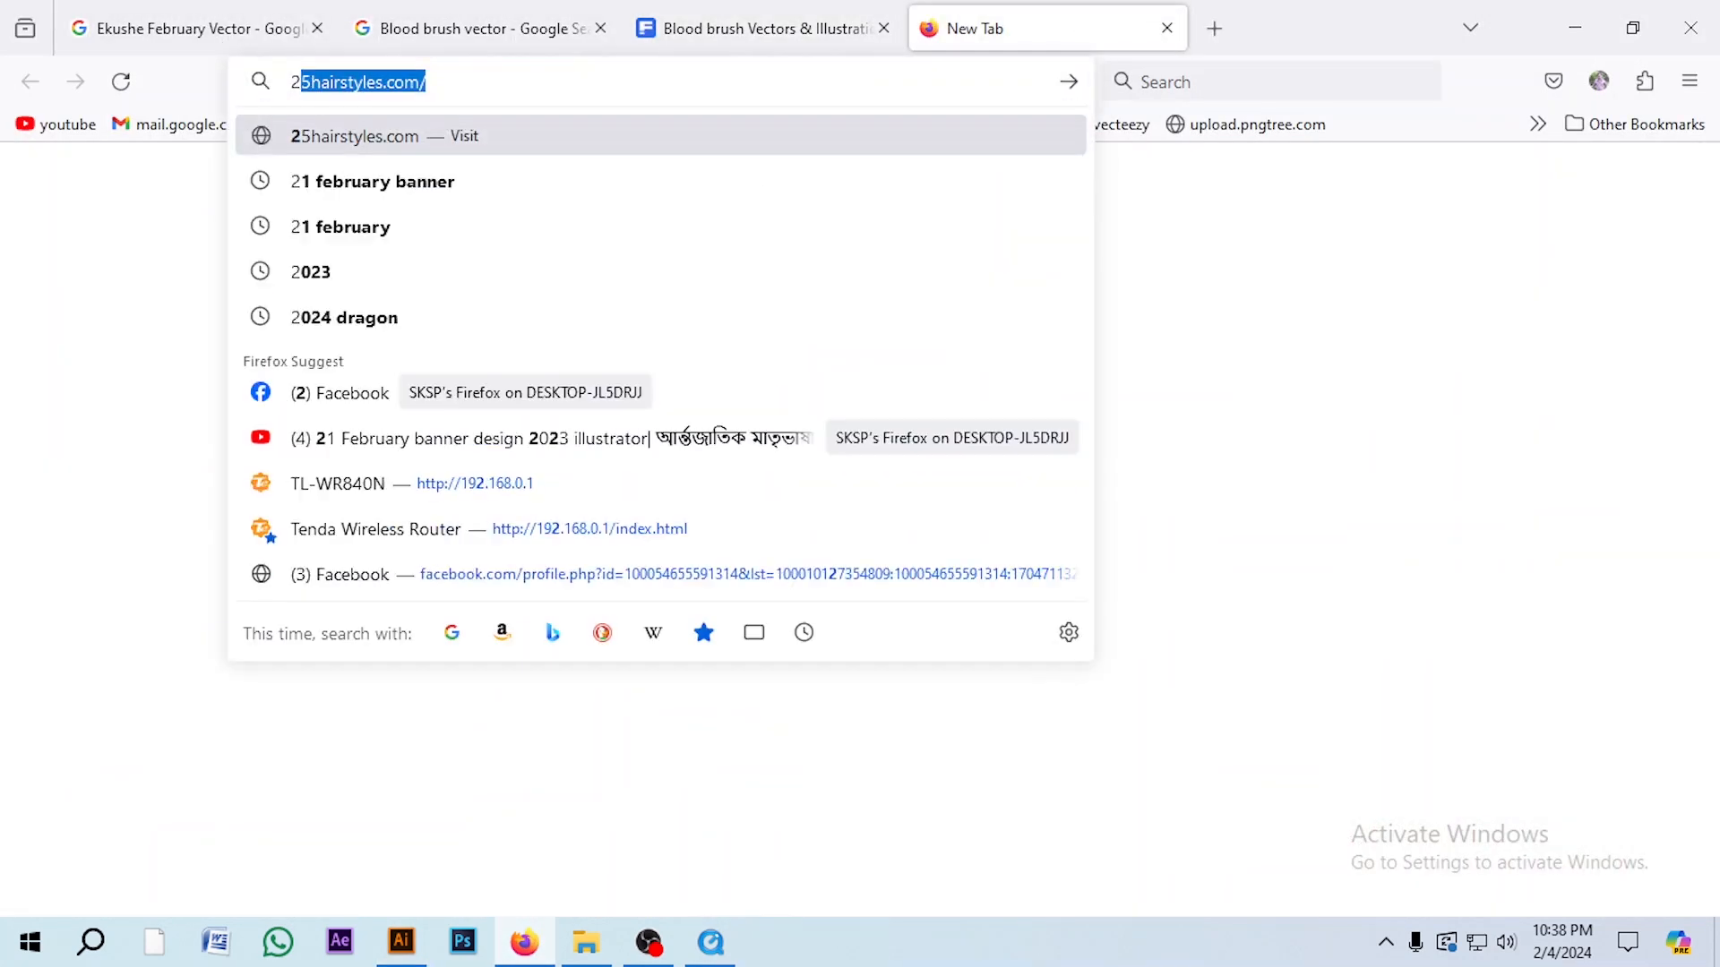
type("ebruary")
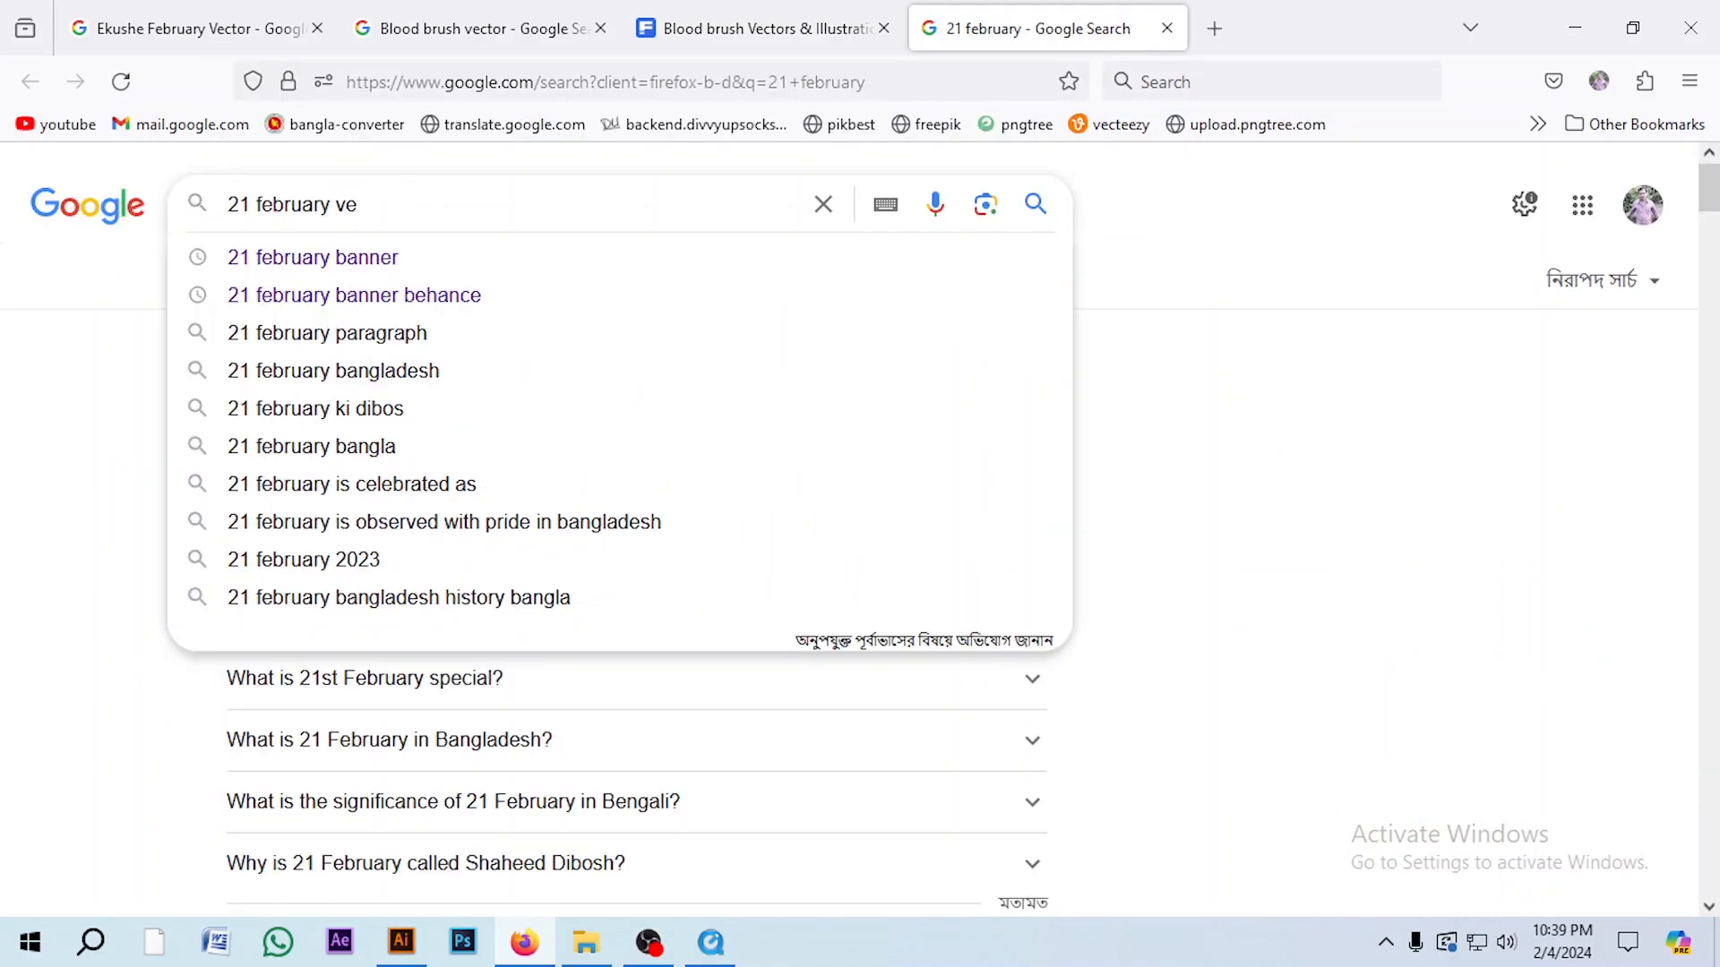
type("ctor")
key("Return")
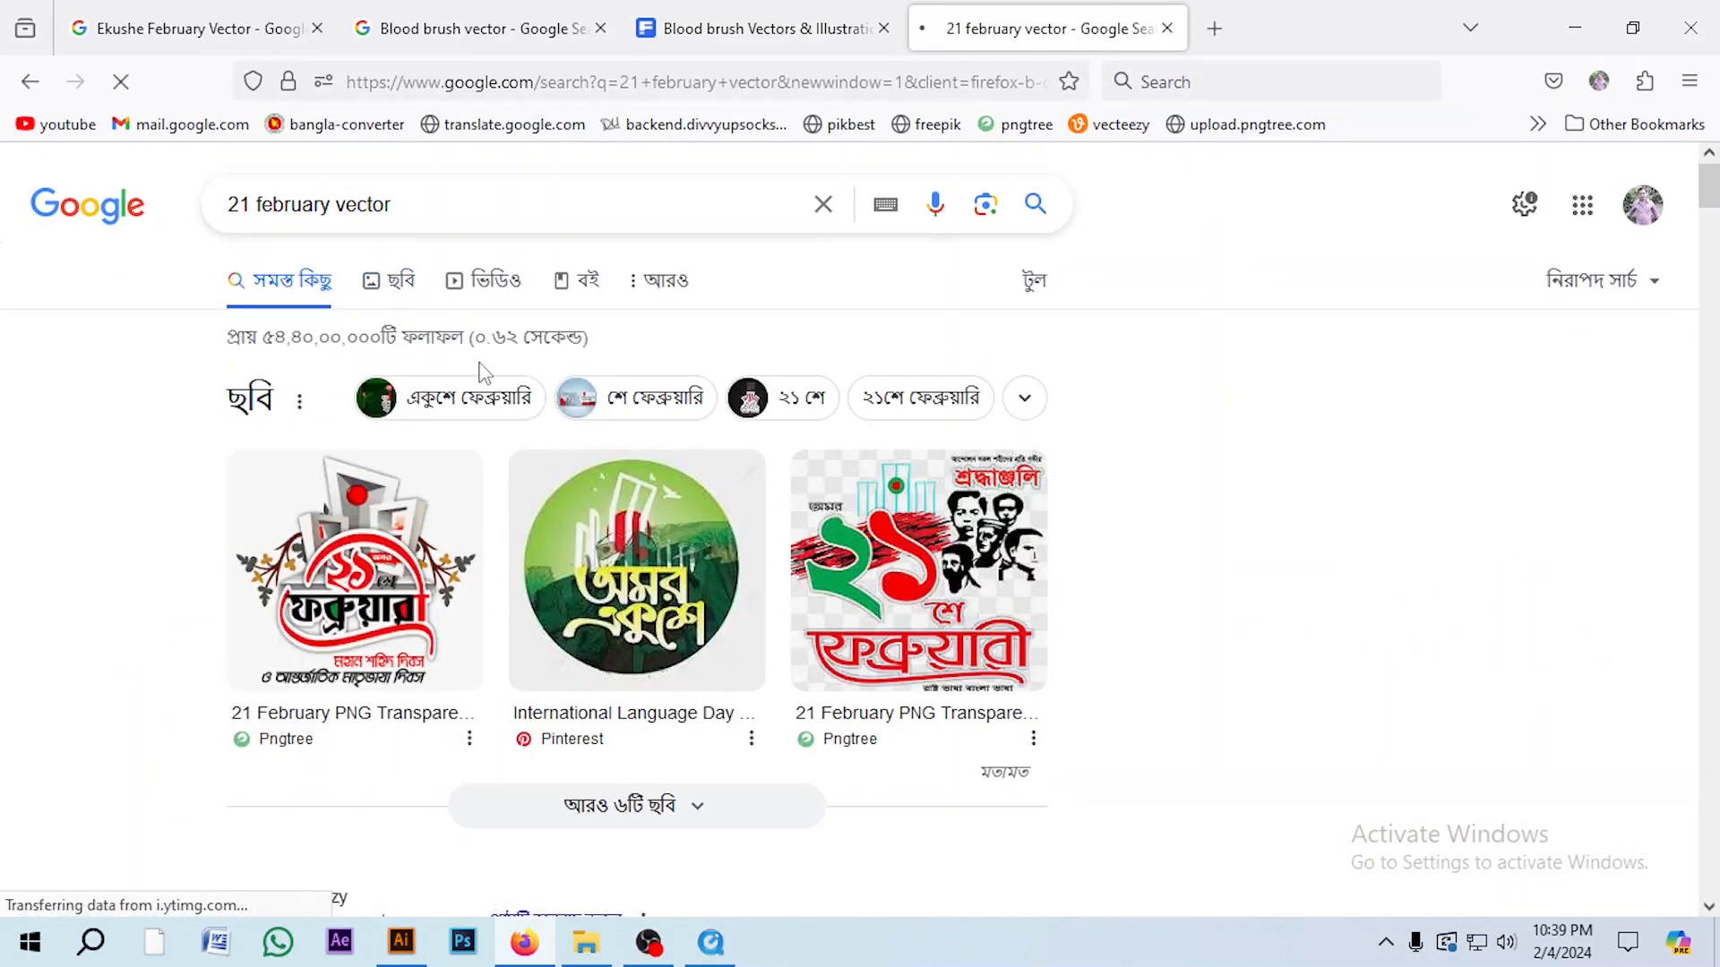
left_click(522, 529)
scroll(212, 511, "down", 3)
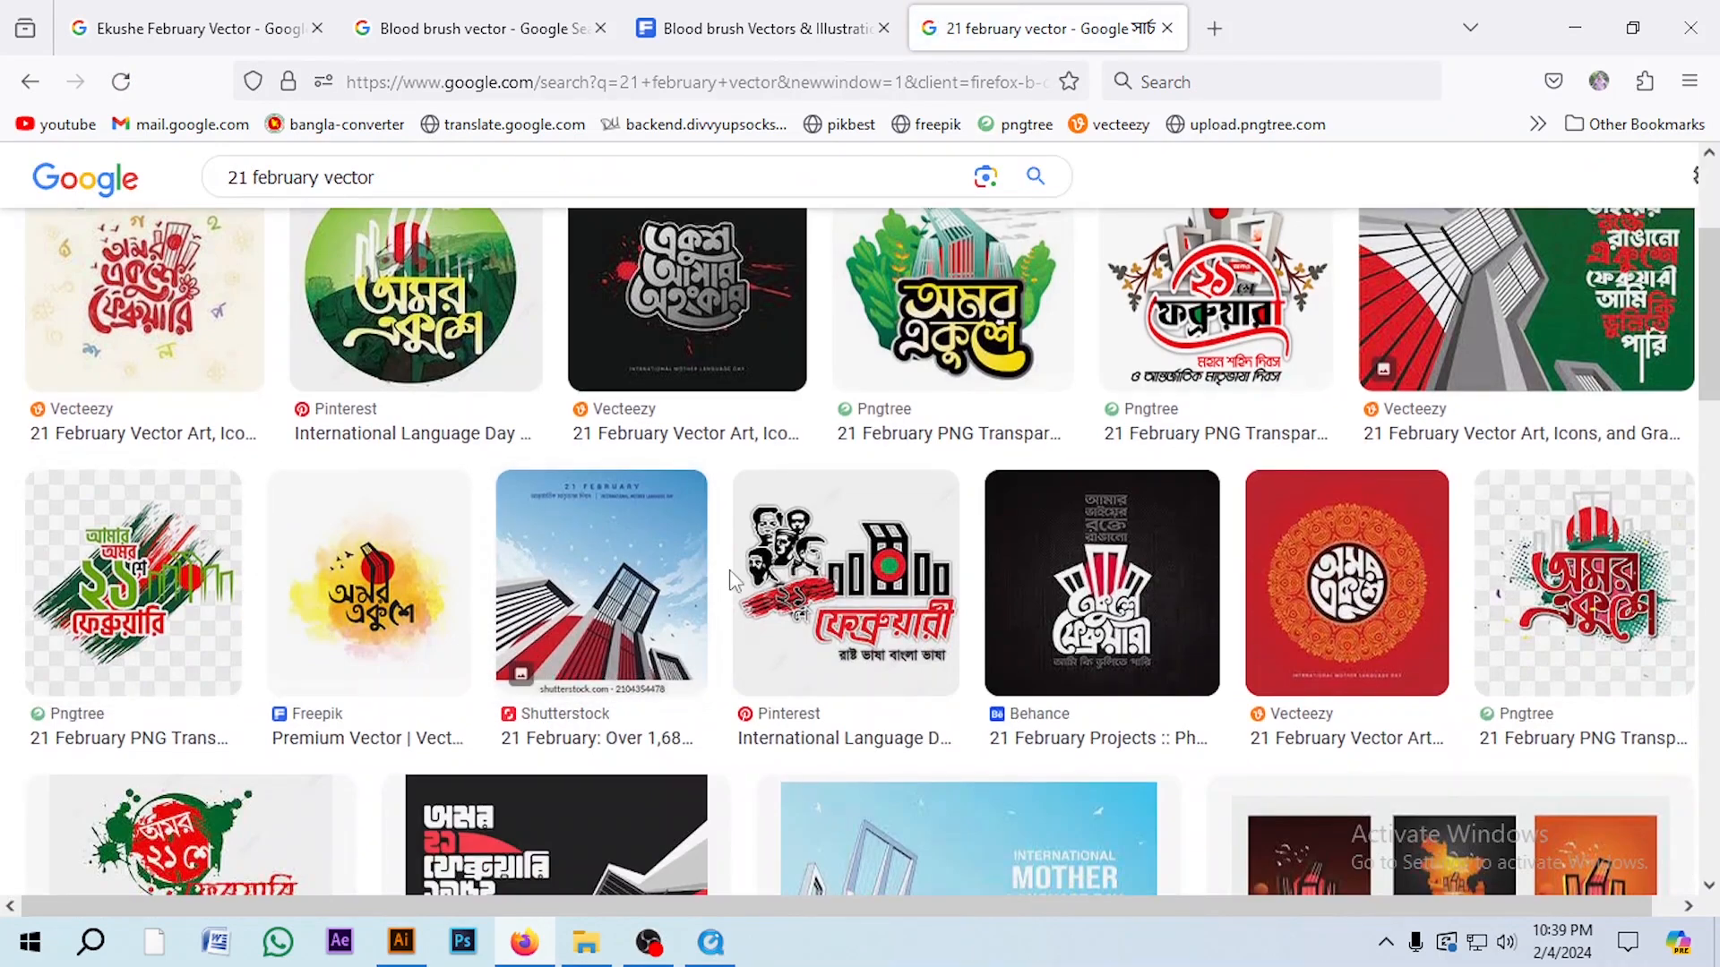
scroll(211, 518, "down", 3)
scroll(250, 419, "down", 9)
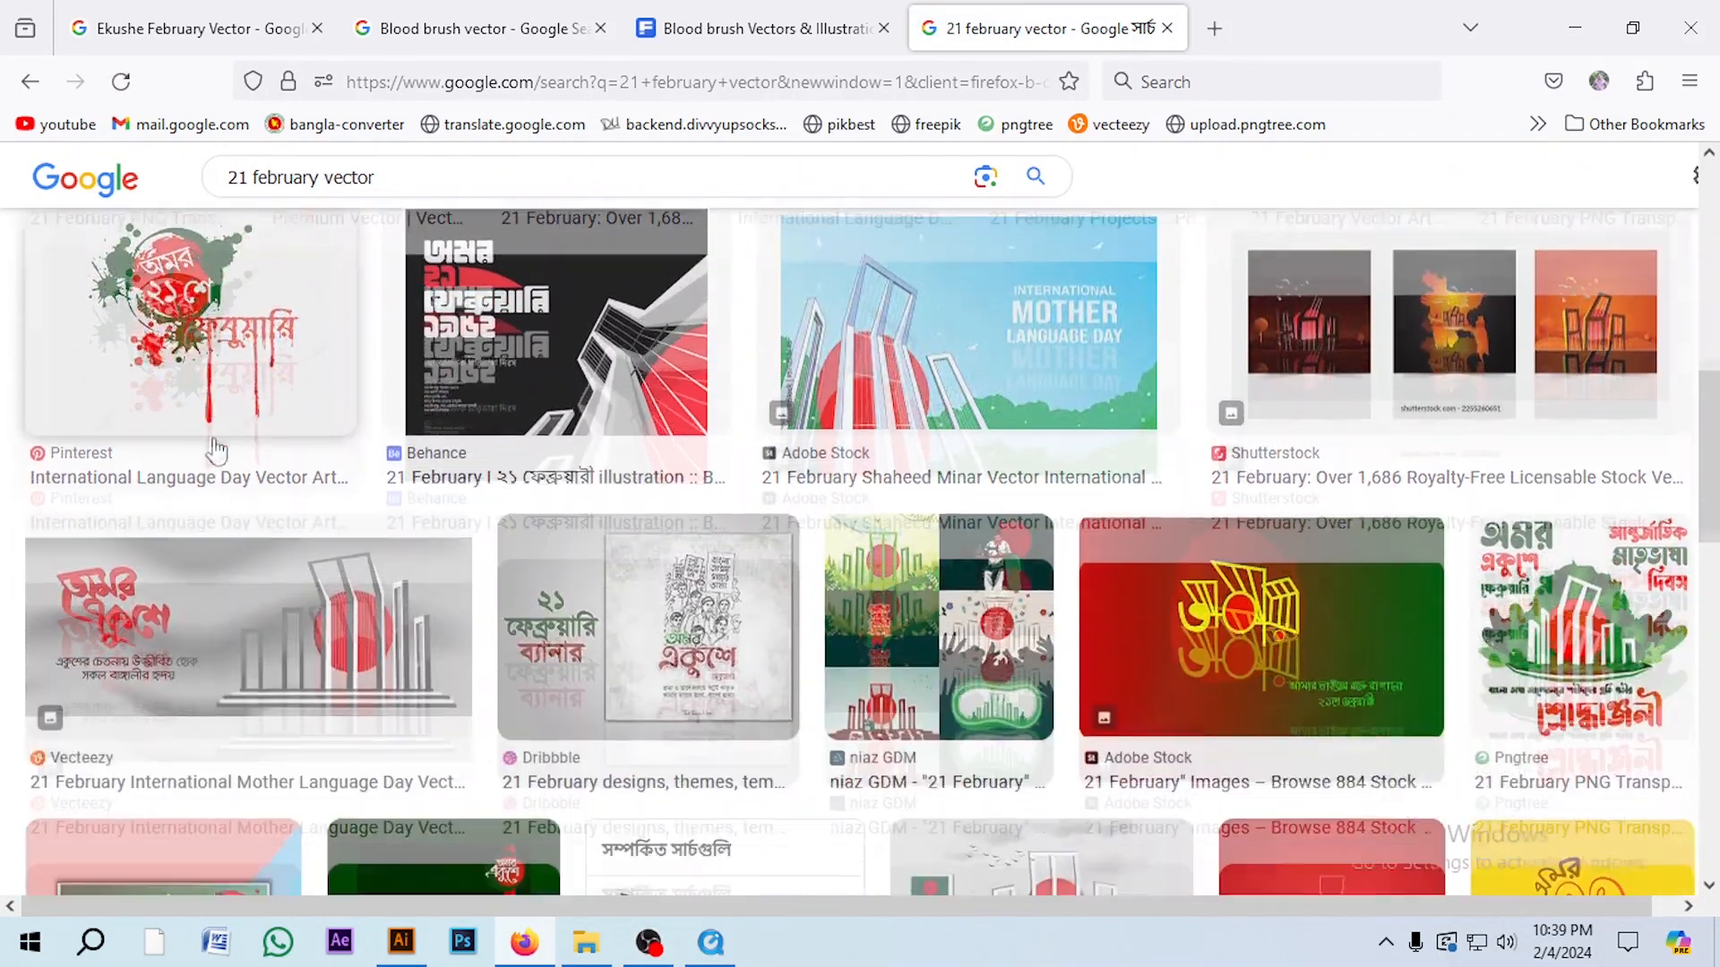
scroll(540, 810, "down", 6)
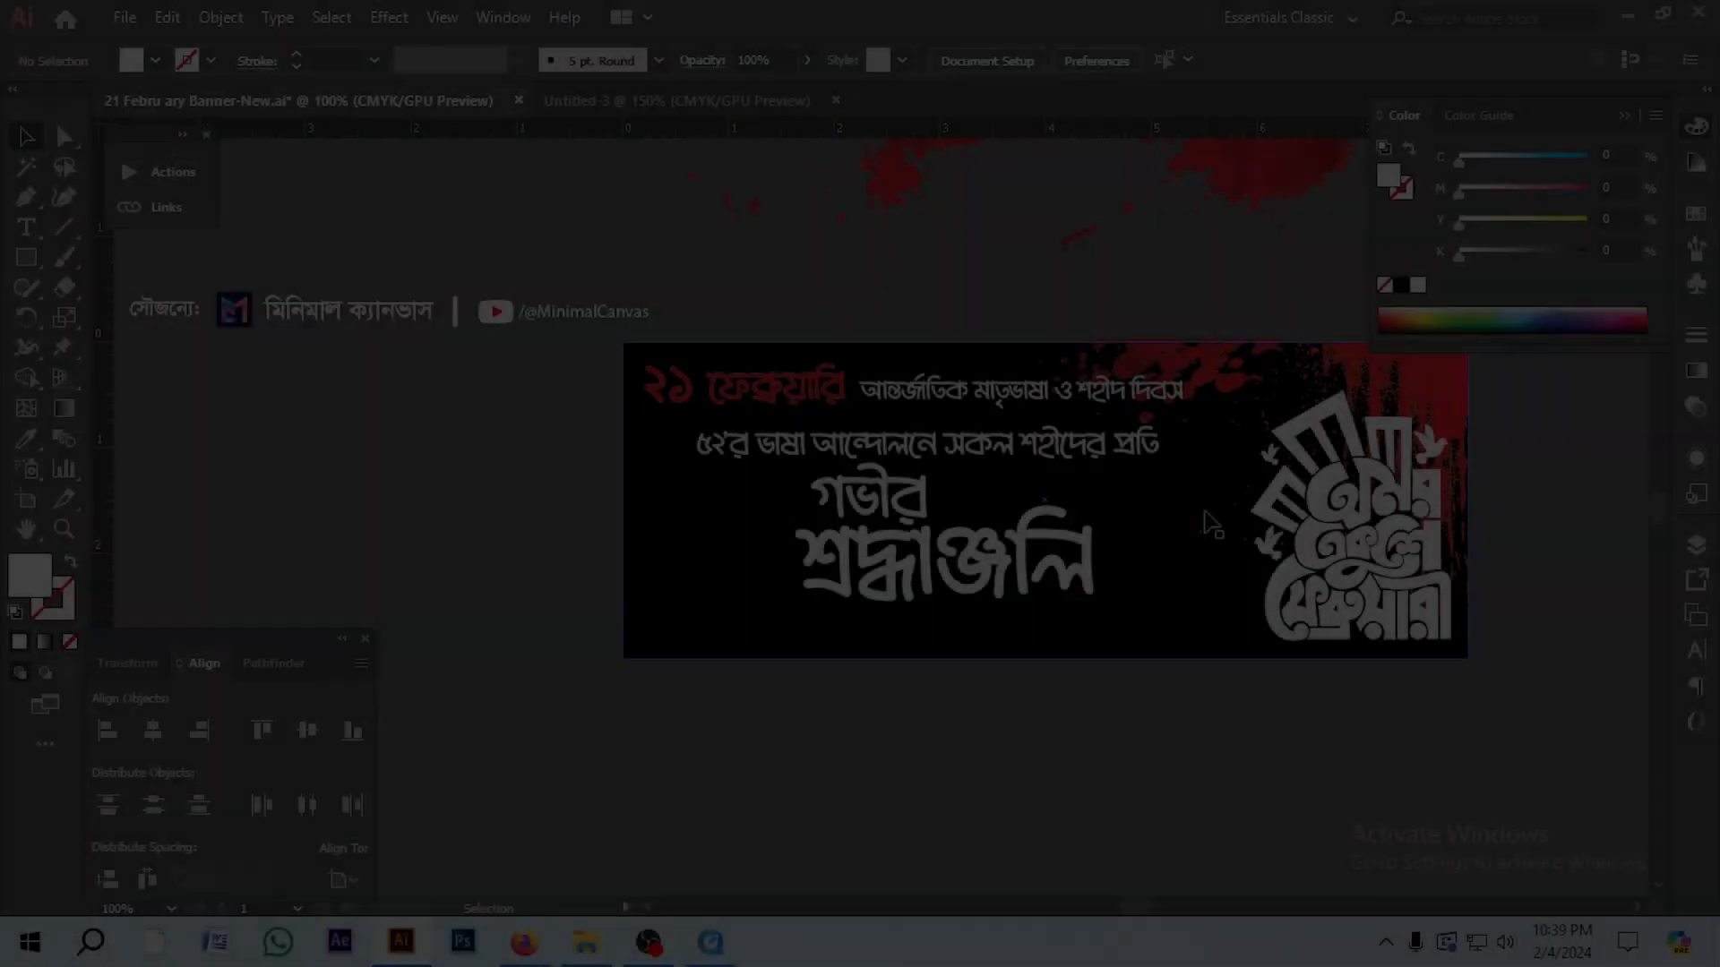
- Return to Illustrator and examine the banner's Bengali text lines, lettering artwork and the credit line beside the artboard
scroll(1056, 488, "up", 1)
scroll(1057, 483, "down", 5)
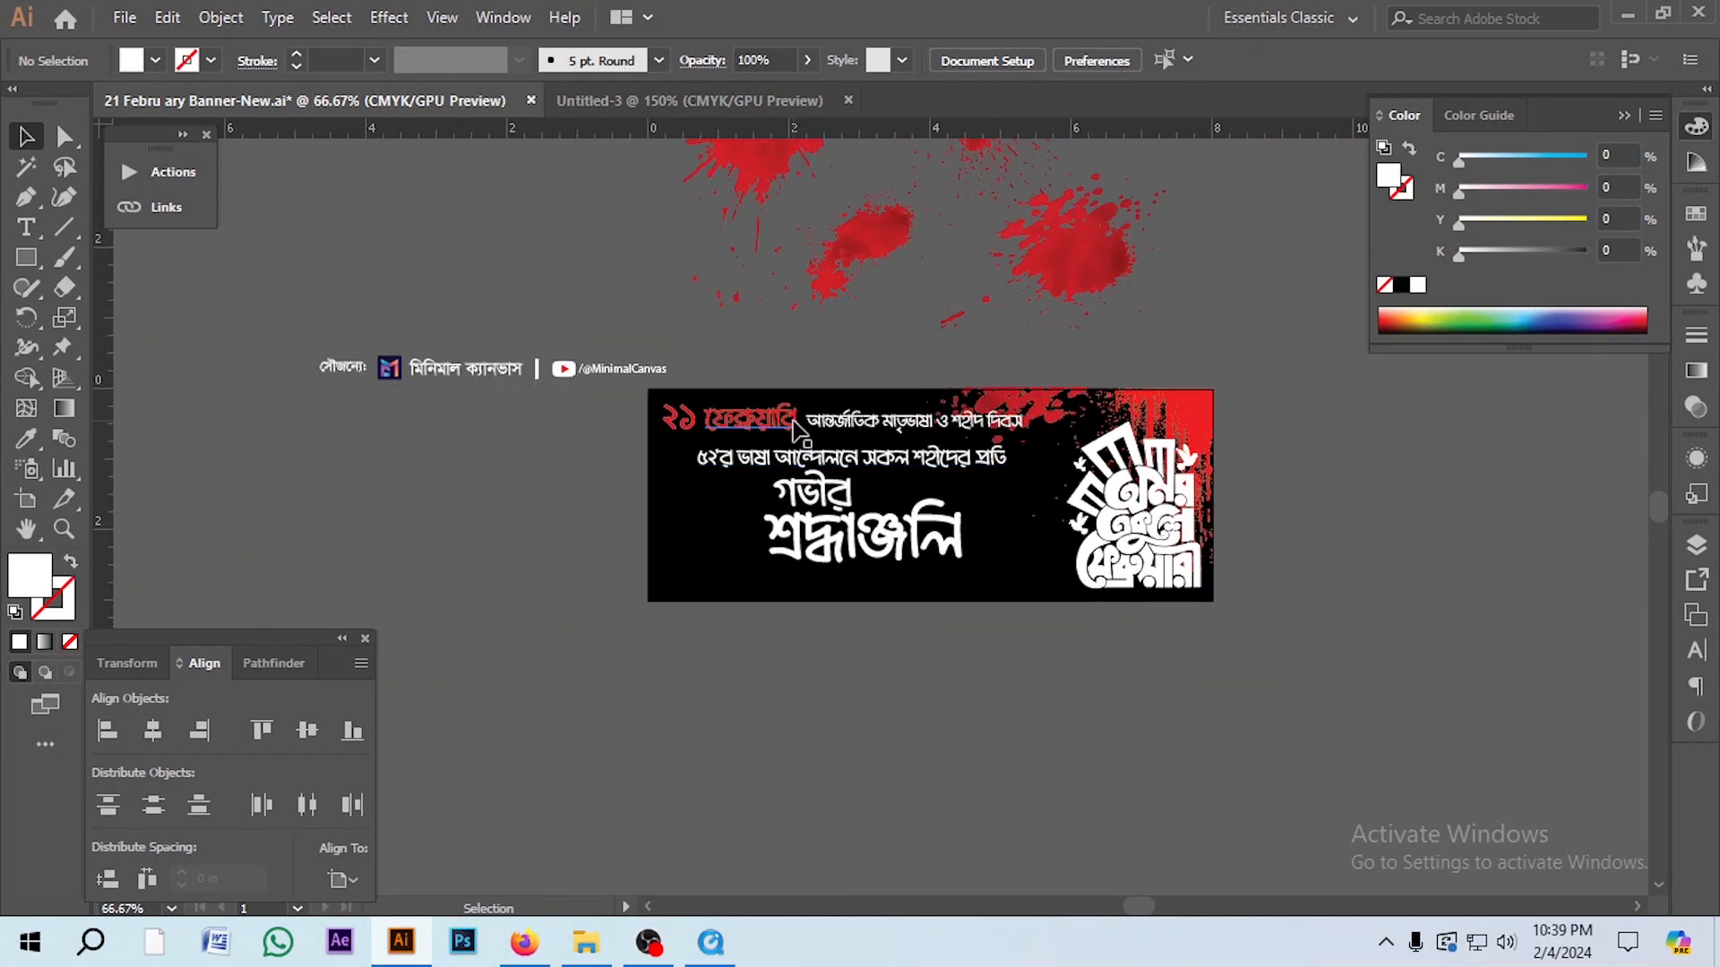
scroll(819, 437, "up", 5)
scroll(654, 446, "down", 1)
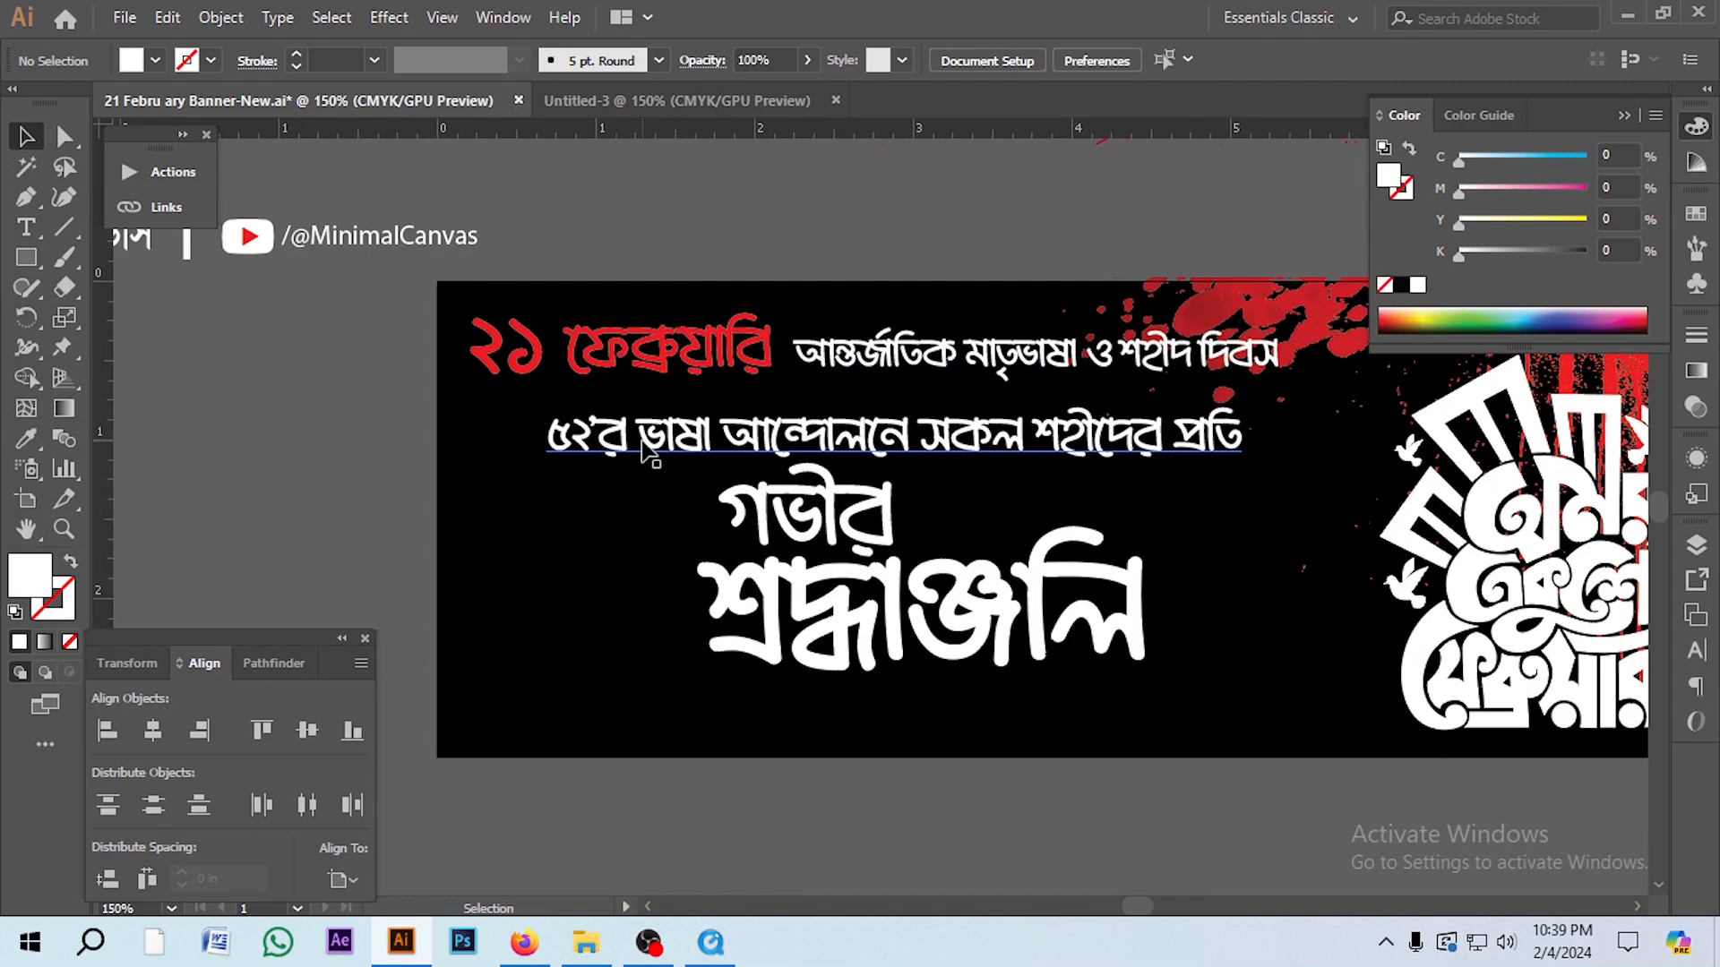
scroll(594, 454, "down", 3)
scroll(905, 455, "up", 3)
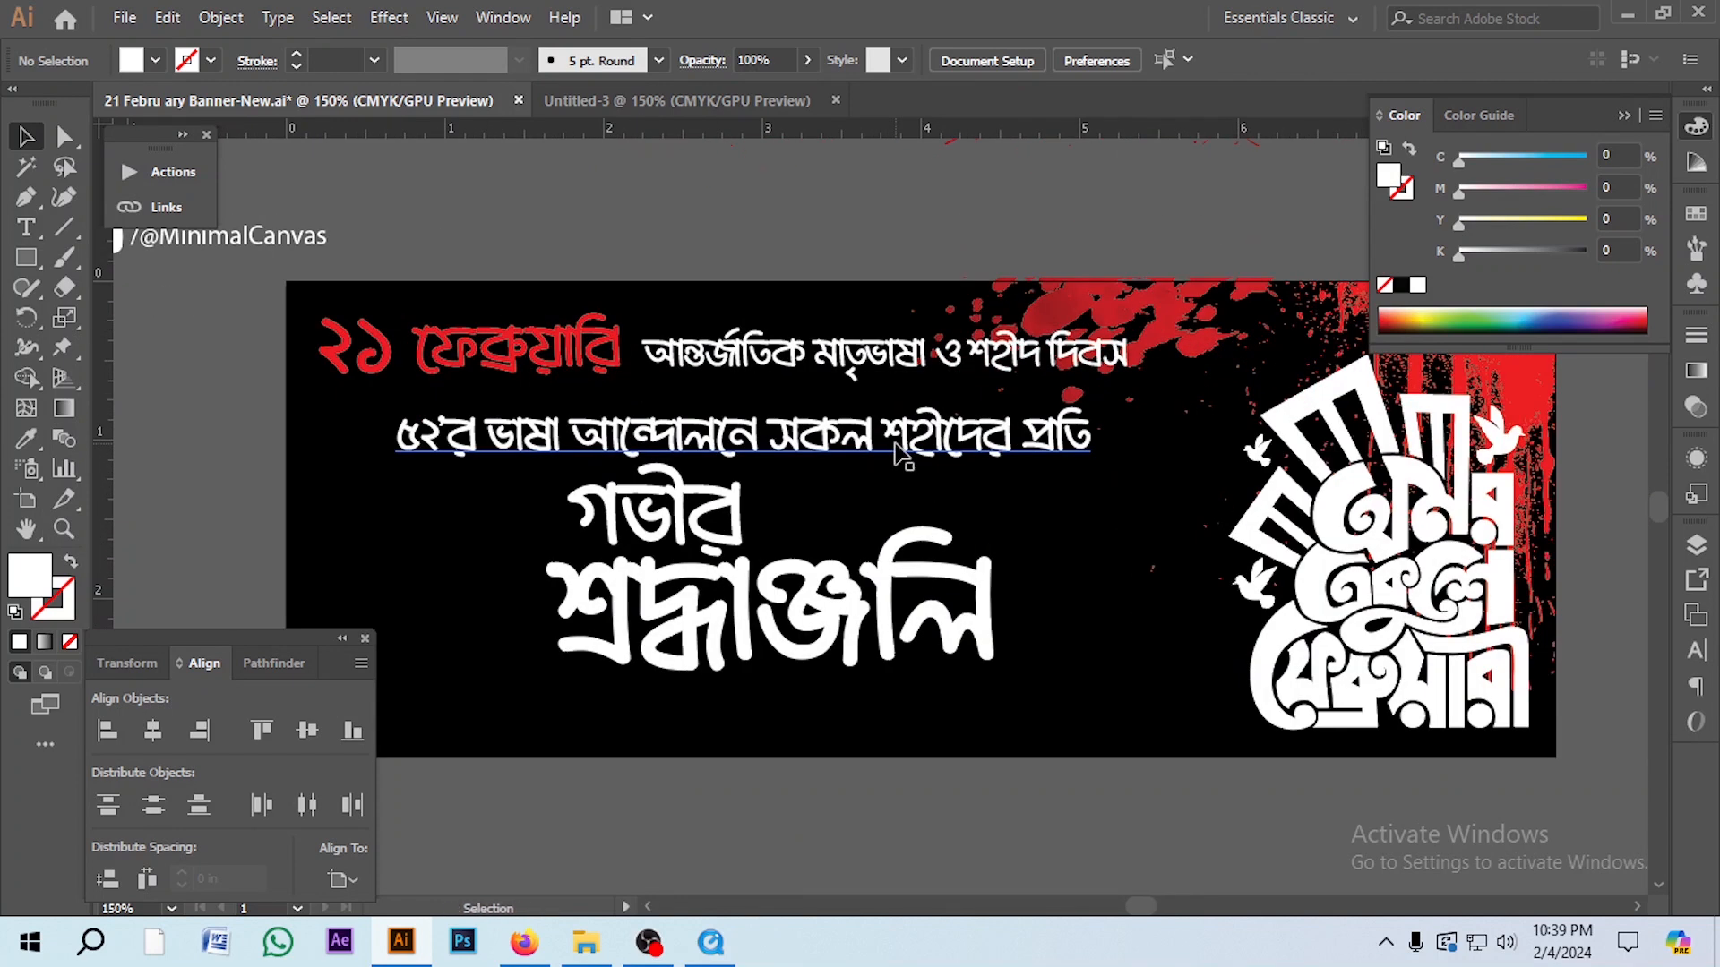
scroll(900, 451, "up", 1)
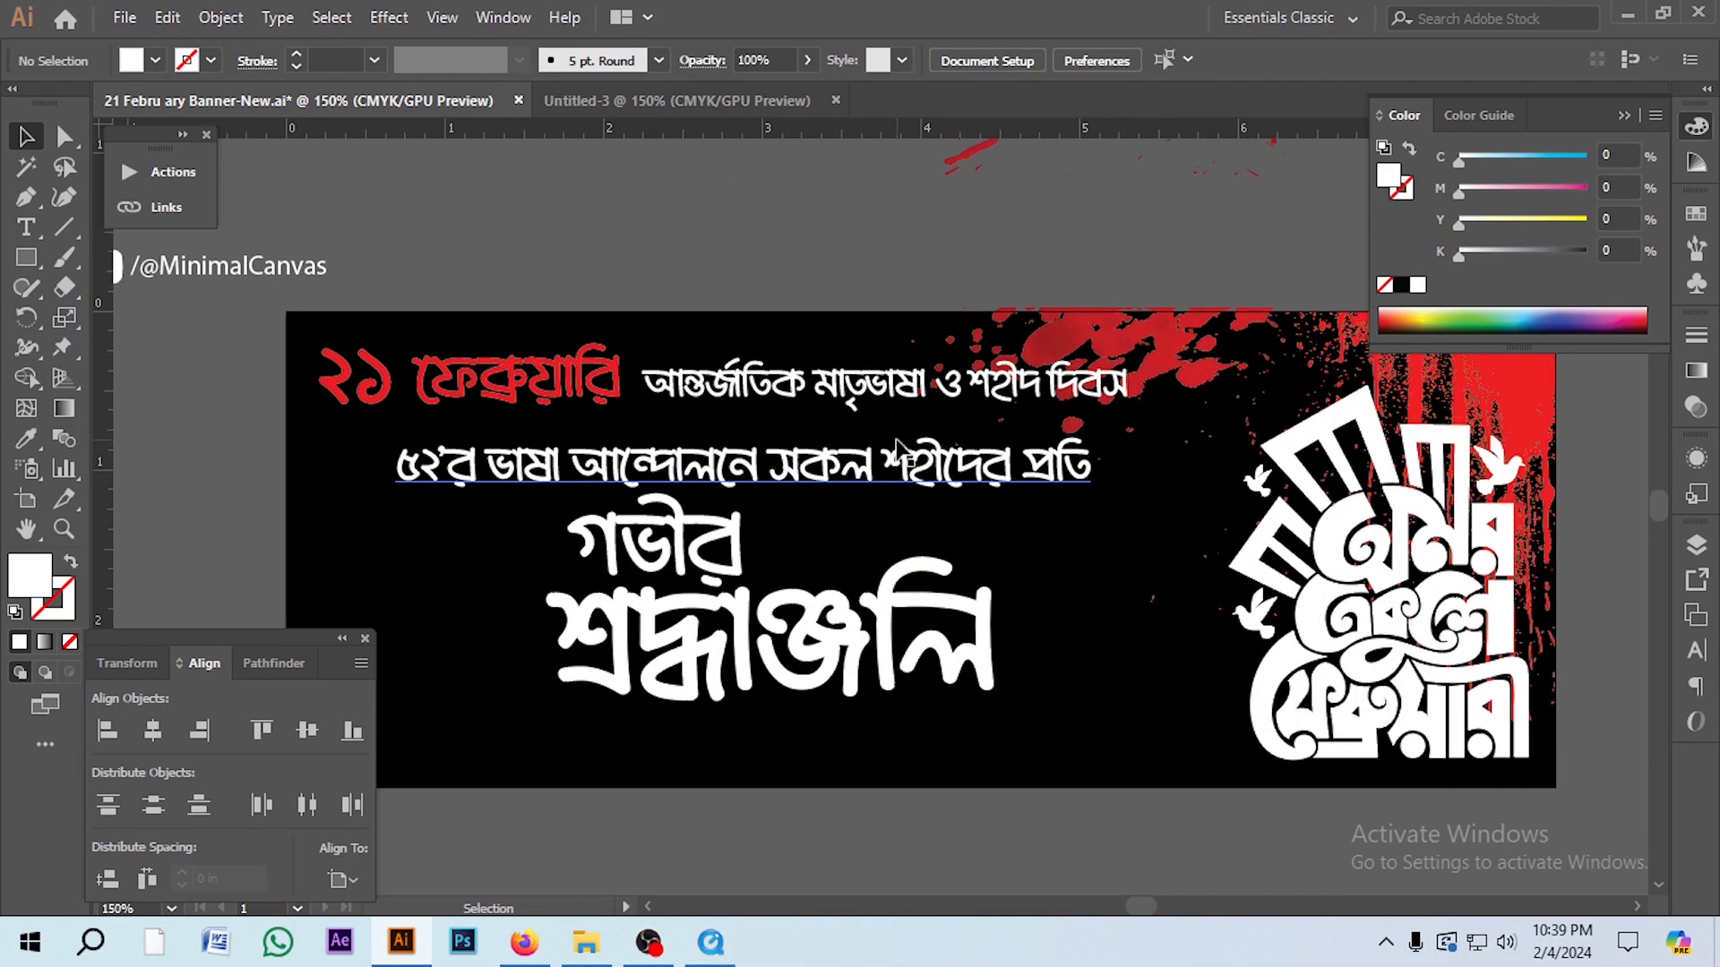
scroll(897, 444, "down", 2)
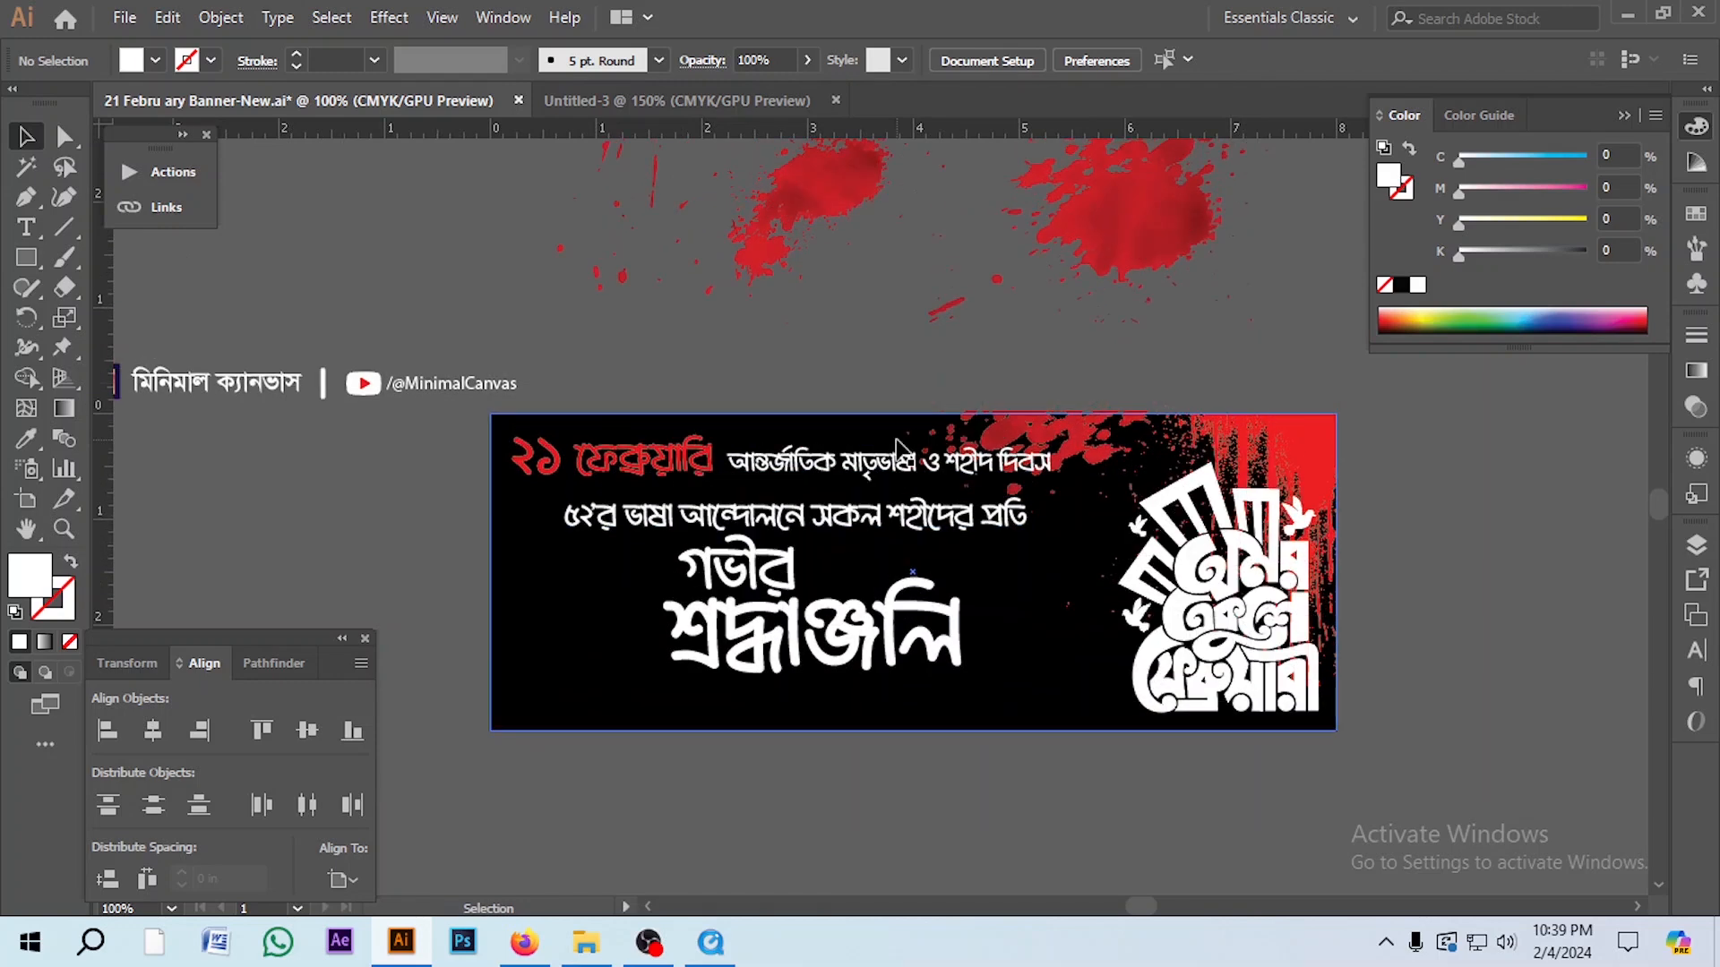
scroll(564, 358, "up", 2)
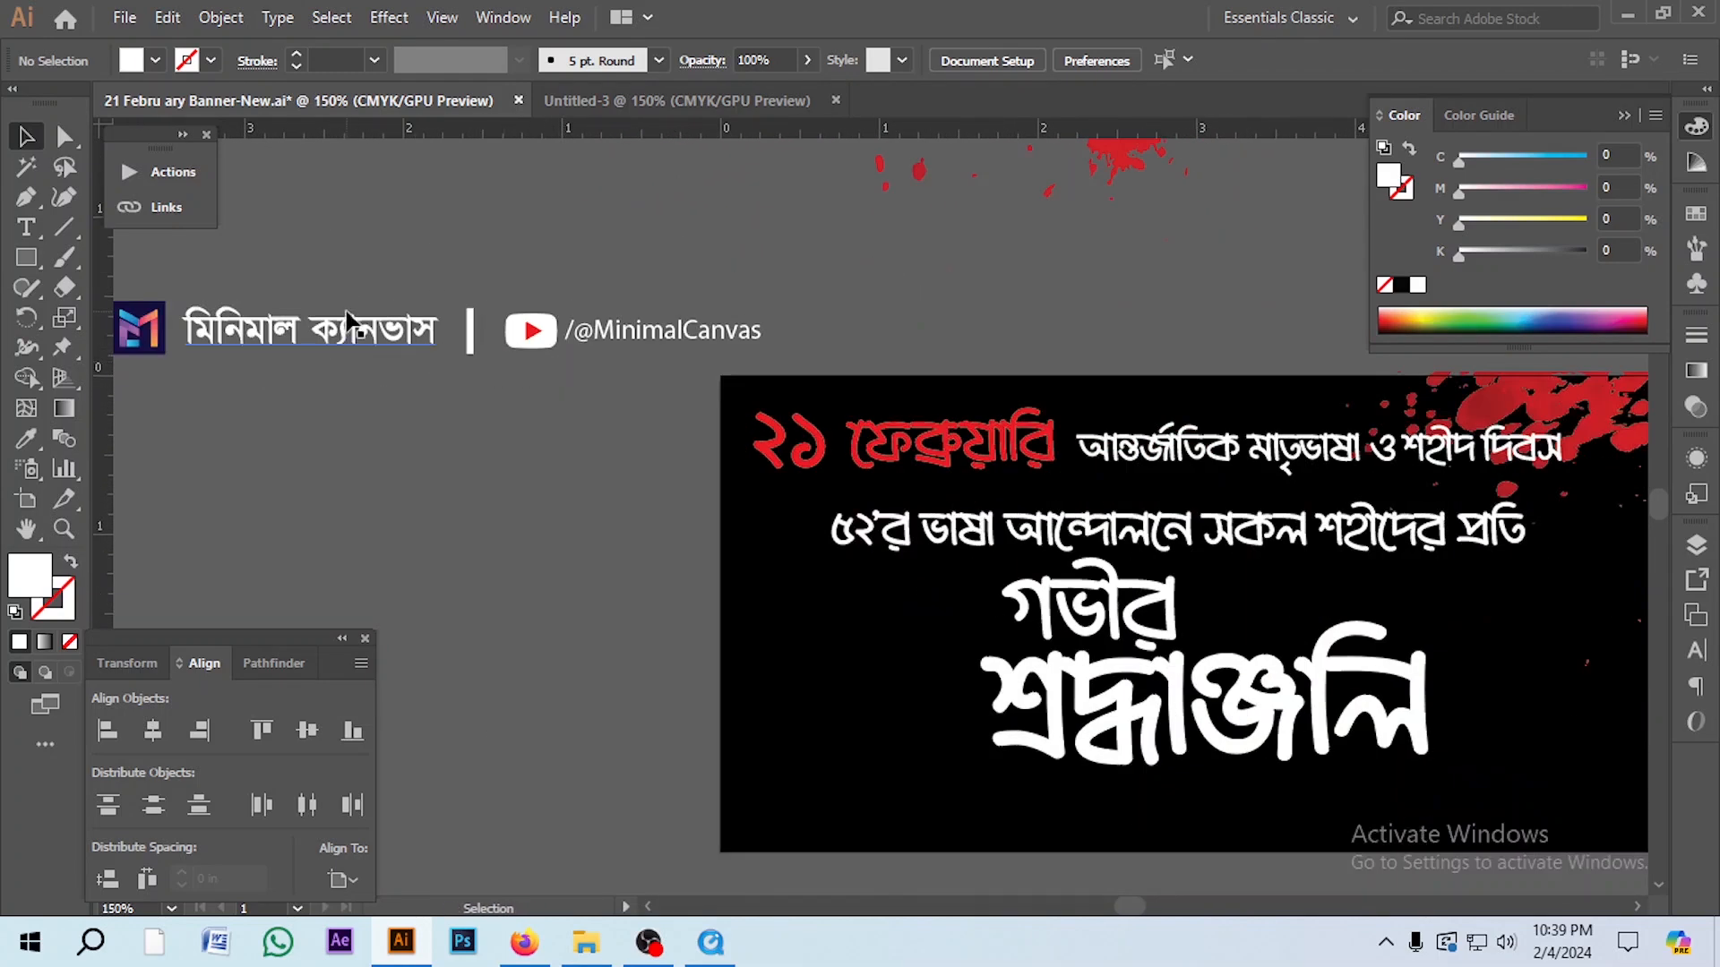
- Draw a white strip along the banner's bottom edge, ending before the lettering artwork, and slant its right end inward at the top
scroll(714, 406, "down", 2)
key("m")
mouse_move(721, 654)
left_mouse_down()
mouse_move(1236, 714)
mouse_move(1295, 703)
left_mouse_up()
scroll(1286, 720, "up", 2)
key("a")
left_click(1304, 585)
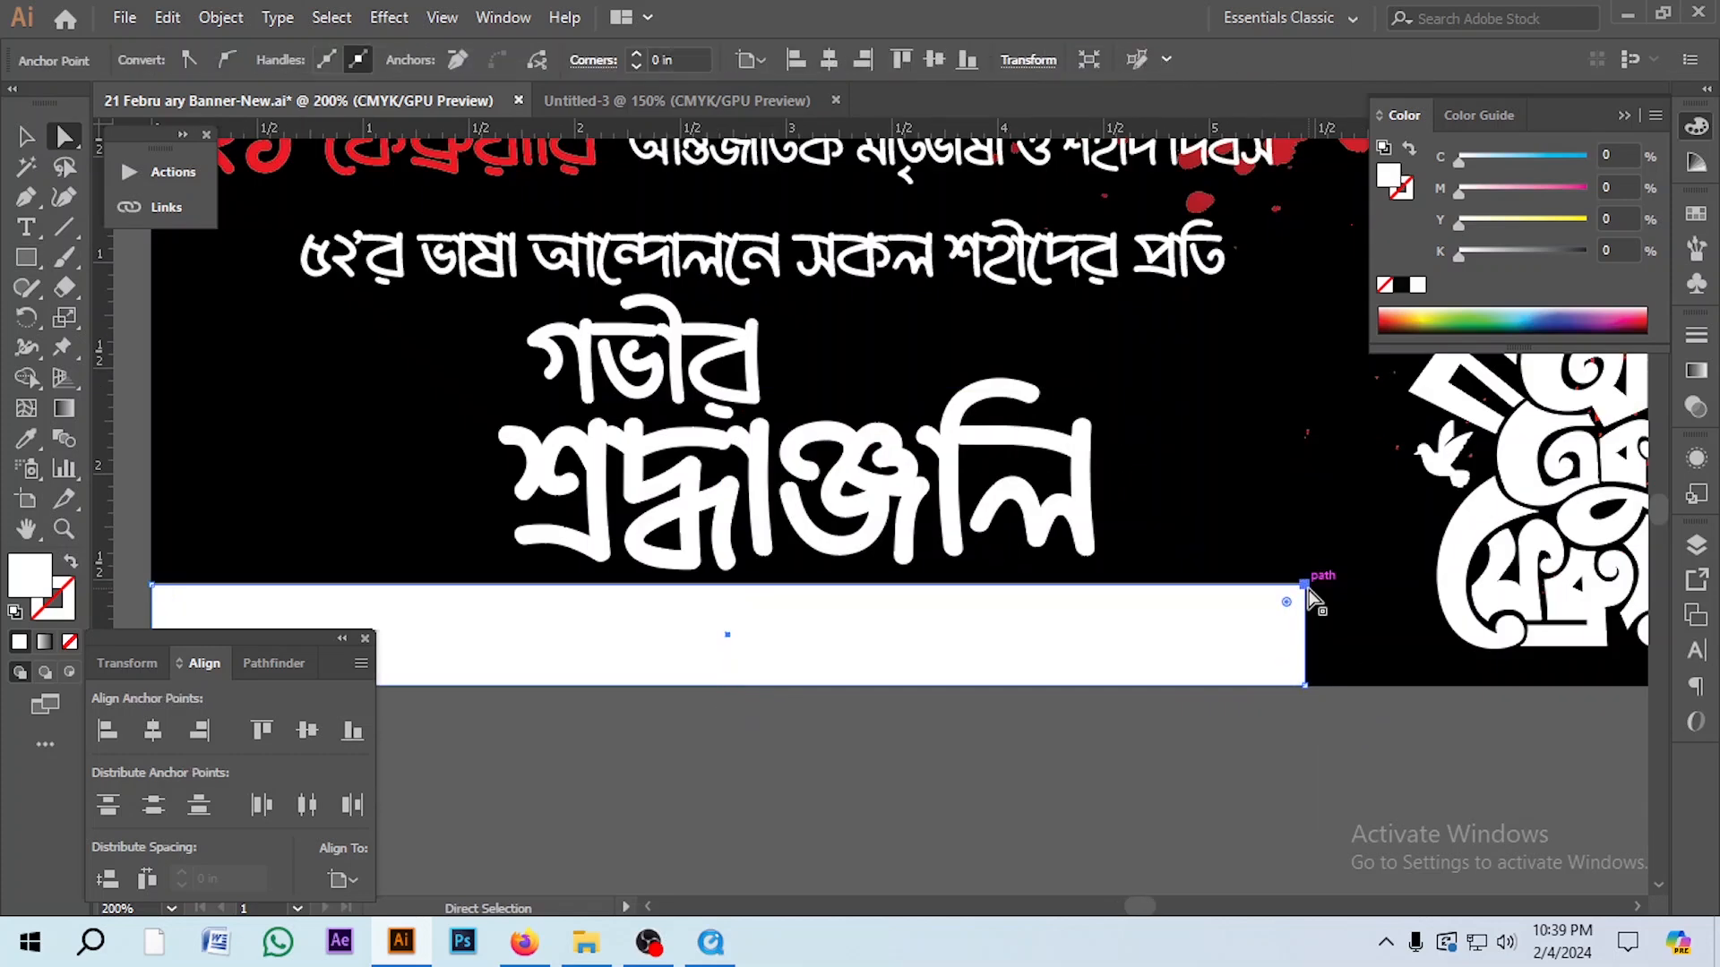
left_click_drag(1305, 584, 1232, 593)
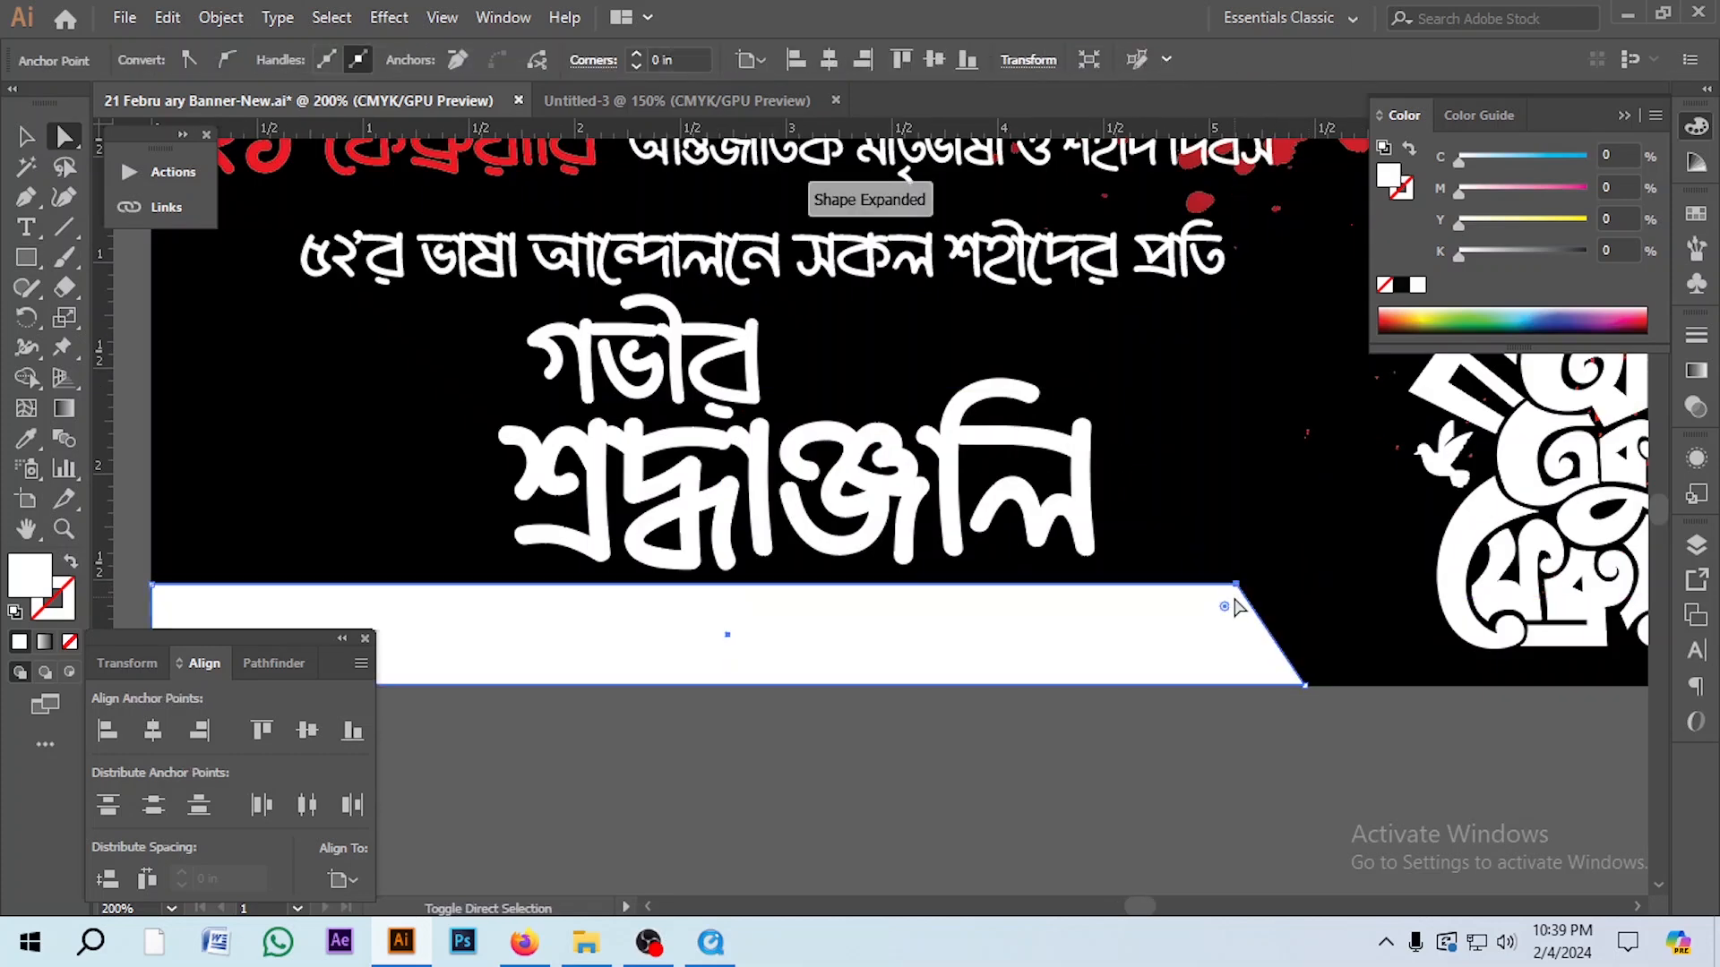
scroll(1233, 593, "down", 2)
- Fill the bottom strip with the banner's red (C 0, M 100, Y 100, K 0) using the Eyedropper
key("i")
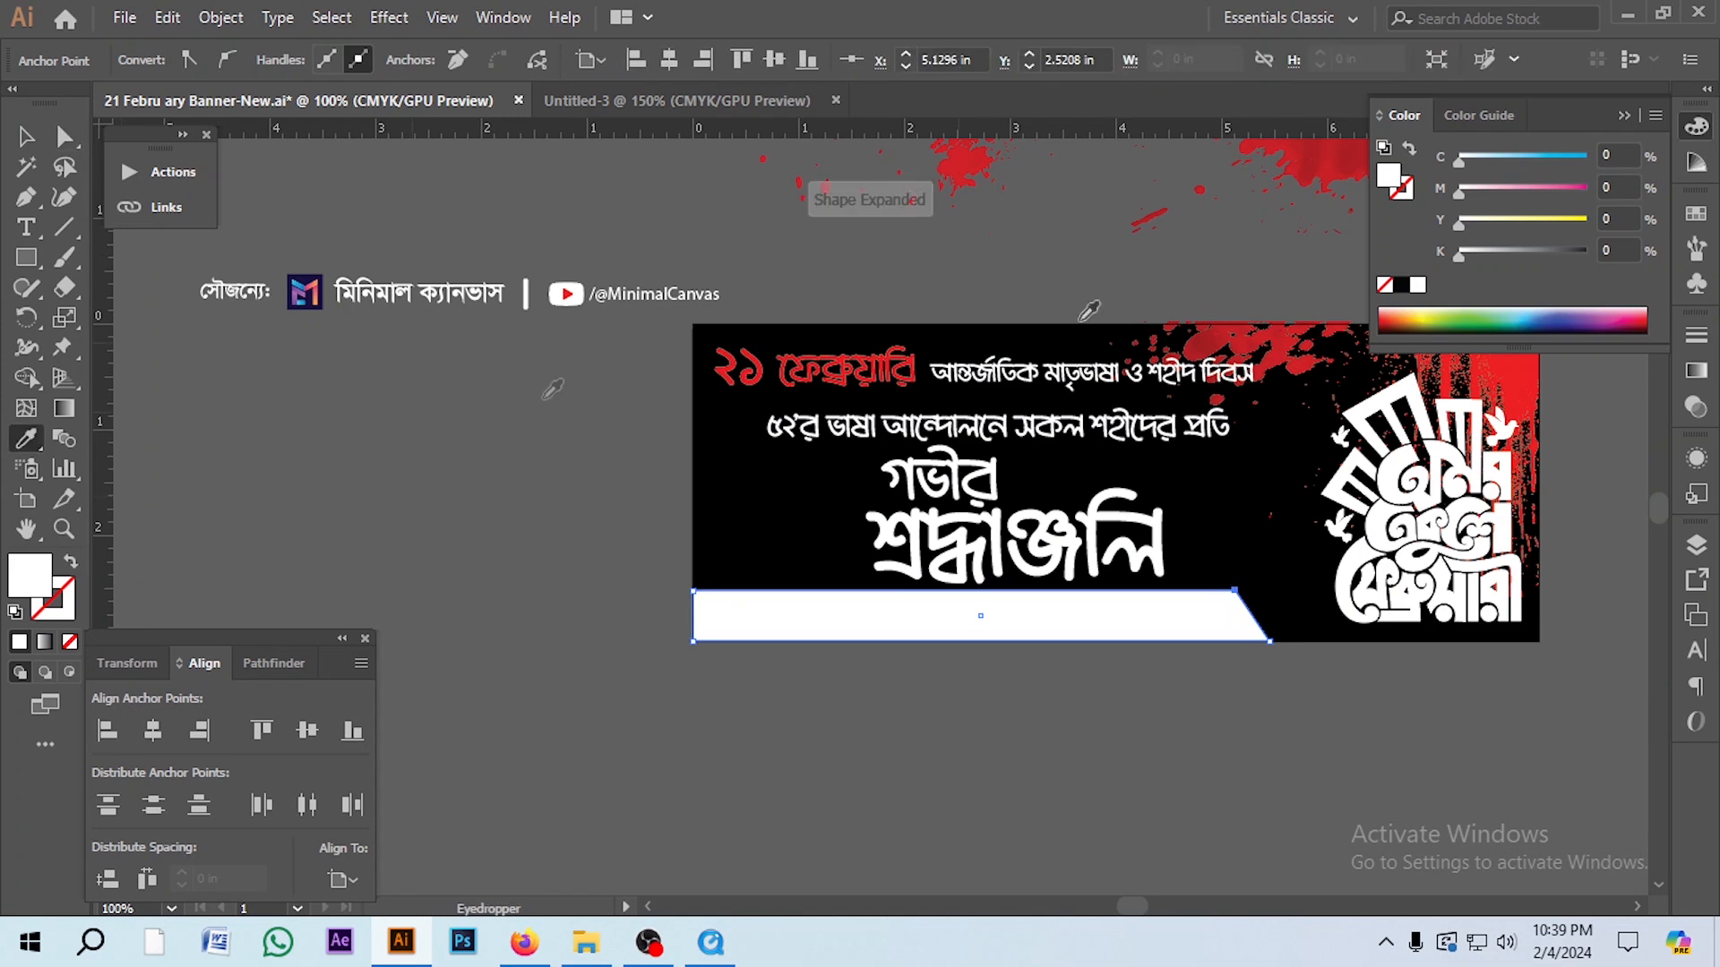
left_click(1583, 195)
key("v")
left_click(727, 251)
- Place one of the loose blood splatters on the banner, left of "গভীর শ্রদ্ধাঞ্জলি" and above the red strip
scroll(752, 260, "up", 5)
scroll(756, 269, "down", 1)
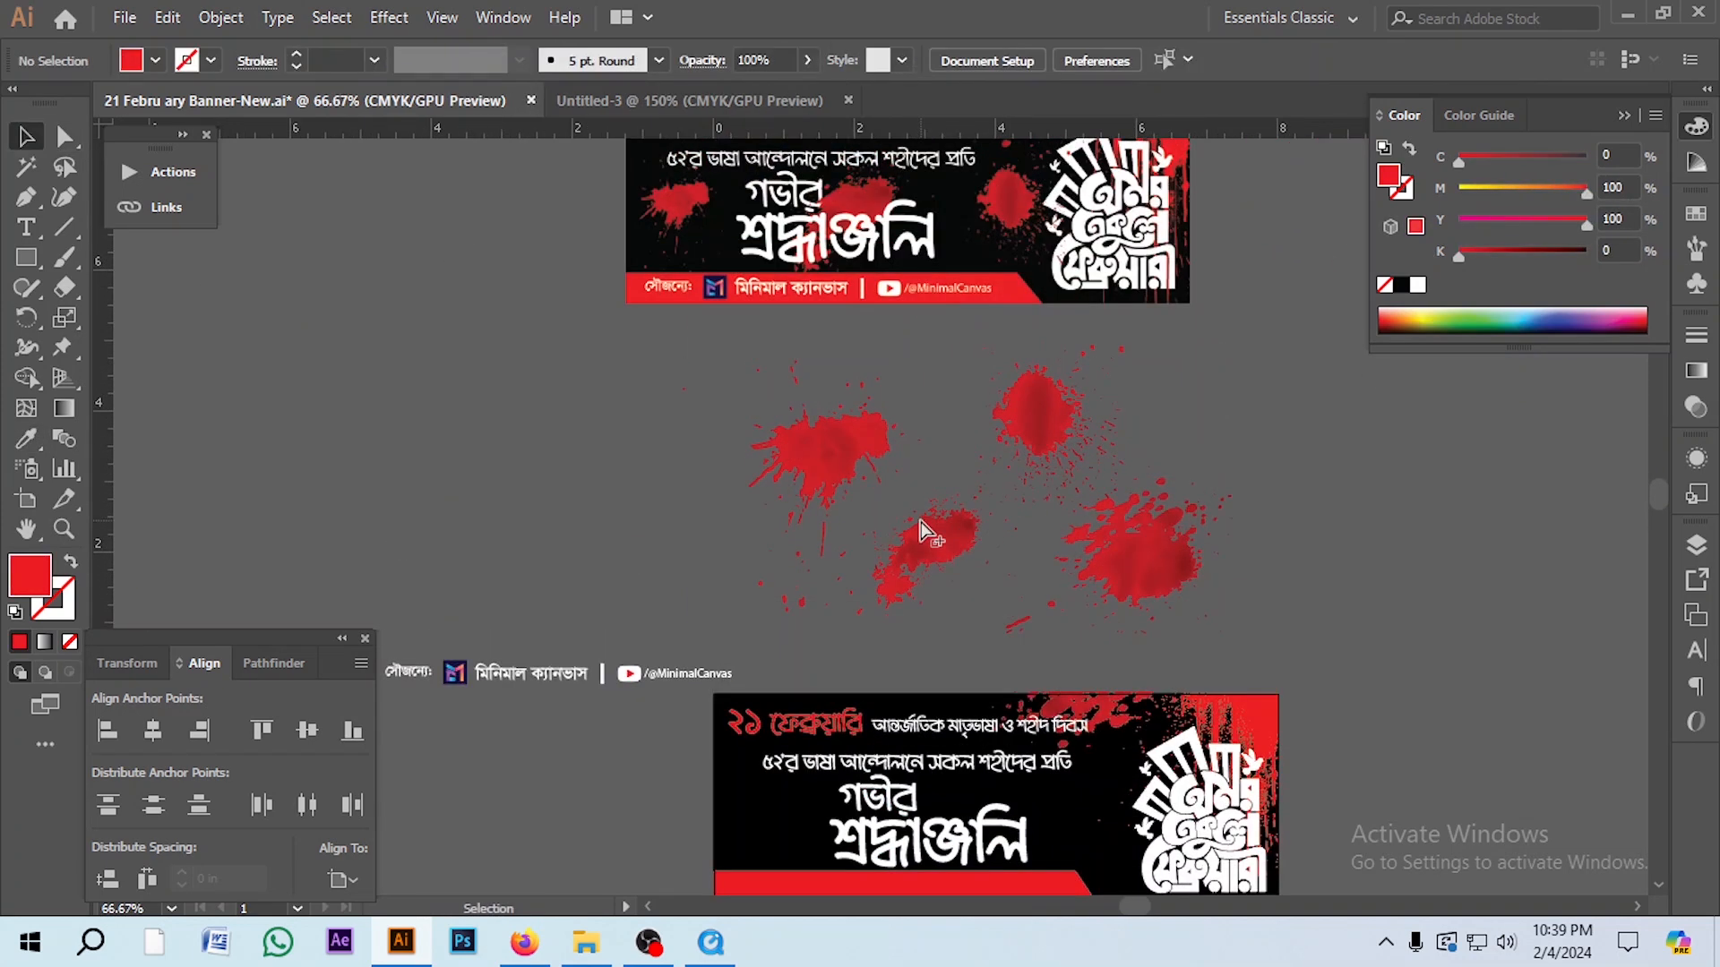
scroll(829, 497, "down", 1)
scroll(862, 536, "down", 2)
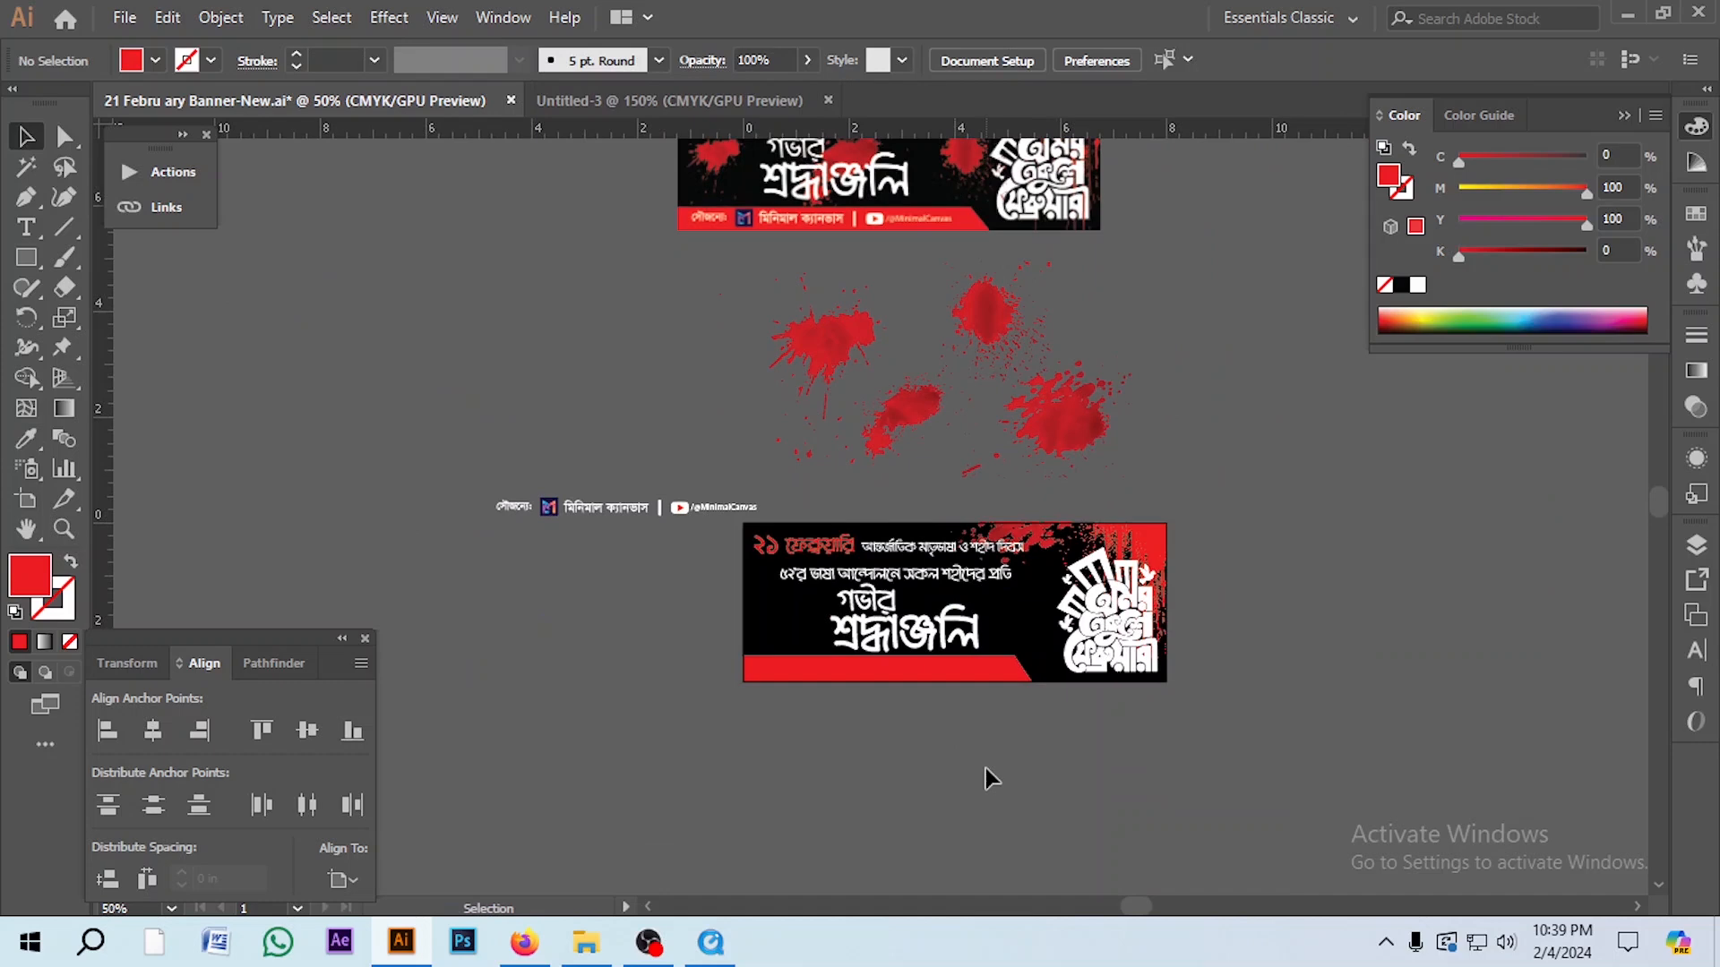
scroll(1069, 494, "up", 2)
left_click_drag(852, 449, 830, 758)
scroll(831, 759, "up", 3)
left_click_drag(851, 247, 831, 378)
left_click(528, 627)
- Place a second blood splatter behind the "শ্রদ্ধাঞ্জলি" text near the middle of the banner
scroll(677, 632, "down", 2)
scroll(851, 537, "up", 2)
left_click_drag(868, 435, 896, 771)
scroll(868, 828, "up", 3)
left_click(868, 828)
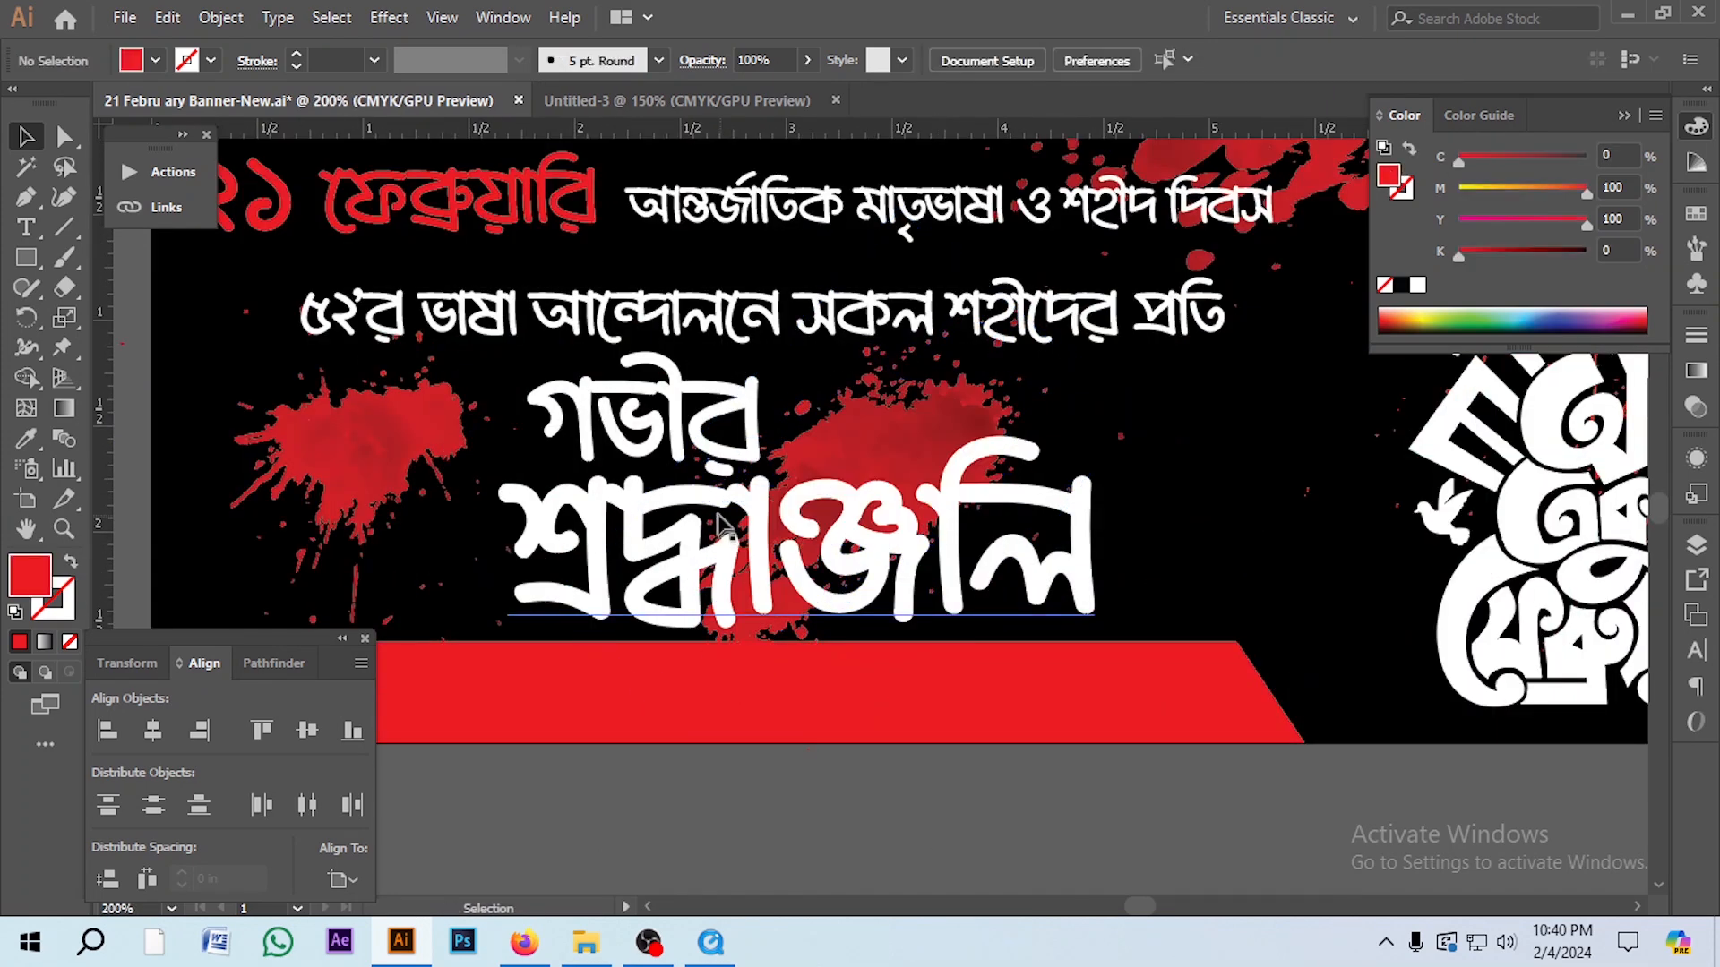
- Place a third blood splatter between "শ্রদ্ধাঞ্জলি" and the lettering artwork, and nudge the splatters to balance them
scroll(720, 517, "down", 3)
left_click(928, 362)
left_click_drag(825, 244, 883, 645)
left_click(984, 768)
scroll(967, 717, "down", 2)
scroll(960, 549, "up", 2)
left_click(960, 549)
left_click_drag(1012, 267, 1004, 294)
left_click_drag(833, 438, 821, 442)
left_click(897, 700)
scroll(897, 701, "down", 2)
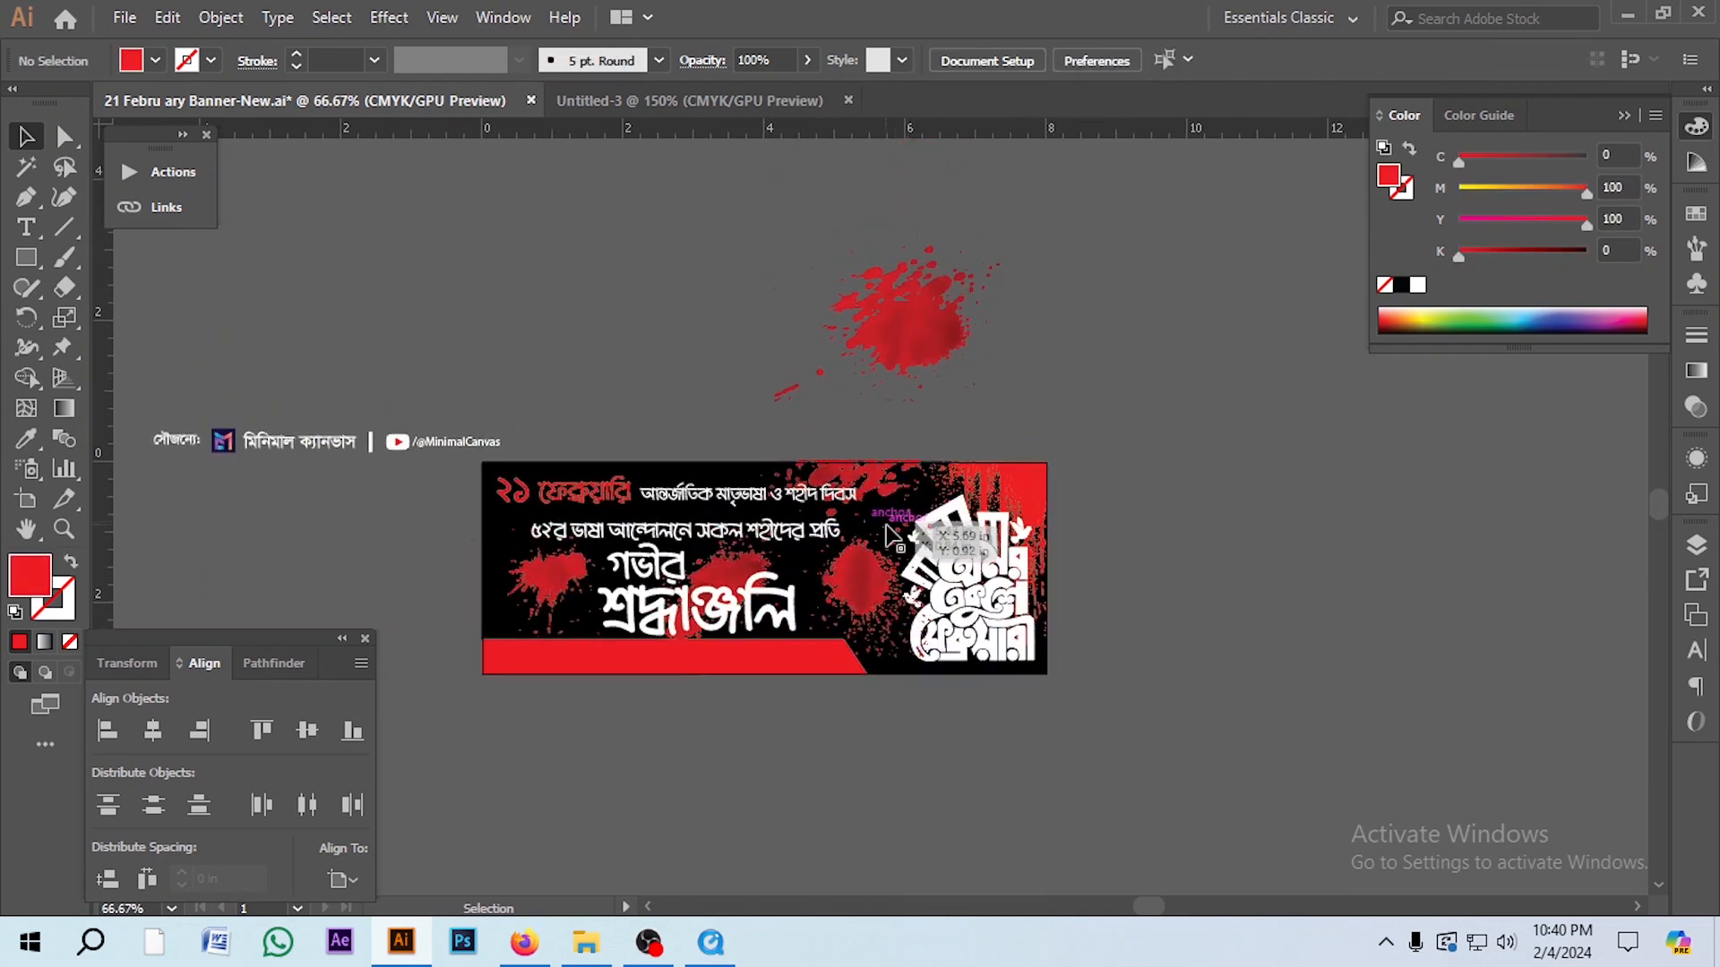
- Move the "সৌজন্যে:" label, the logo and the "মিনিমাল ক্যানভাস" text onto the left part of the red strip
scroll(496, 415, "up", 2)
scroll(192, 582, "up", 1)
left_click_drag(671, 466, 482, 578)
left_click(481, 578)
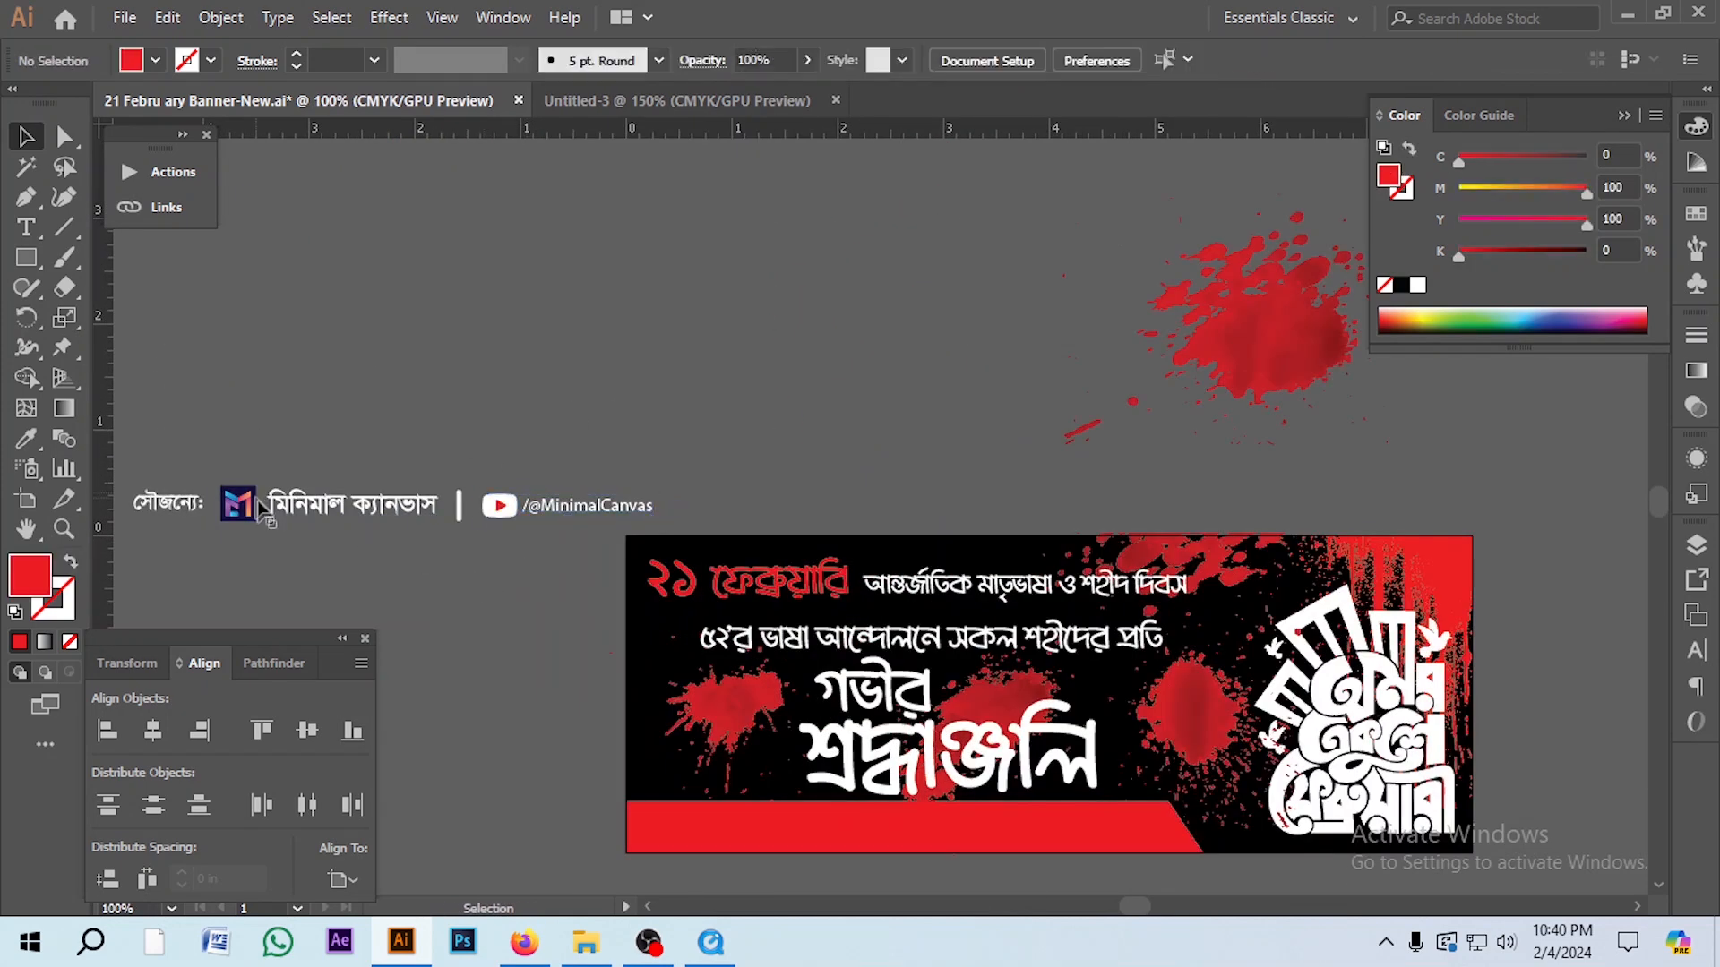
scroll(255, 509, "down", 1)
left_click_drag(295, 396, 179, 470)
scroll(197, 452, "up", 1)
scroll(197, 452, "up", 1)
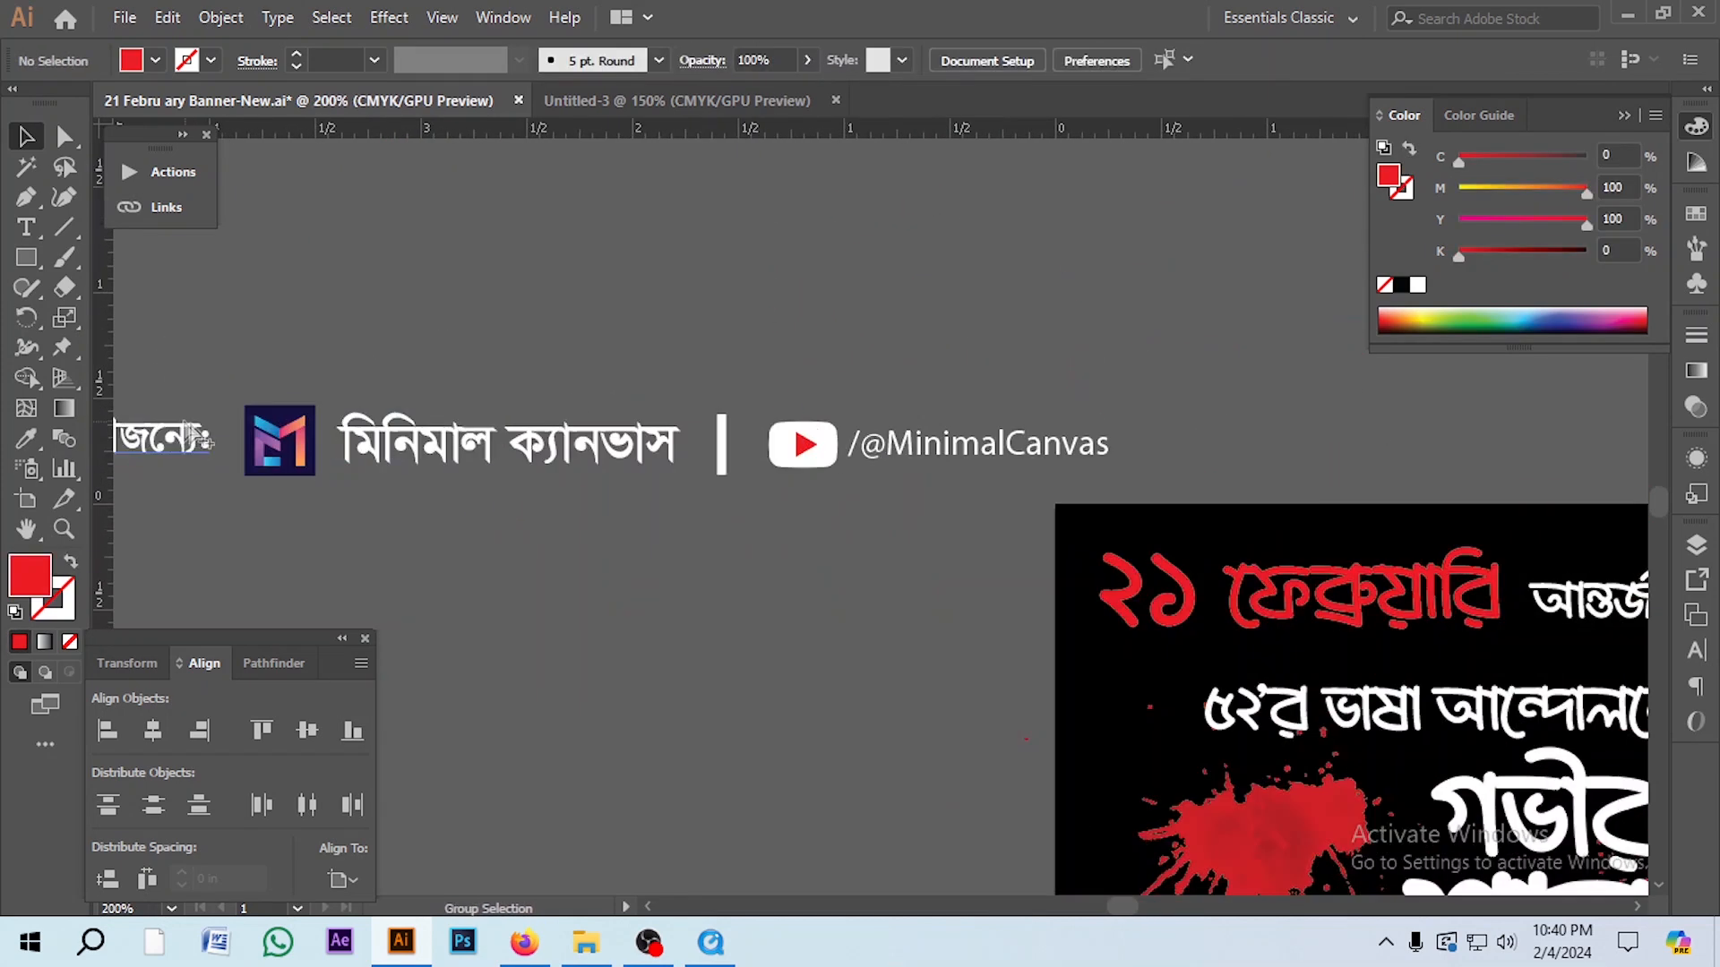
scroll(332, 430, "down", 1)
left_click_drag(279, 437, 394, 448)
scroll(279, 437, "down", 1)
left_click_drag(202, 376, 970, 862)
scroll(1190, 855, "down", 3)
scroll(1195, 820, "up", 3)
left_click(1195, 820)
- Fine-tune the position of the logo and the "মিনিমাল ক্যানভাস" text within the red strip
left_click(595, 611)
left_click(871, 611)
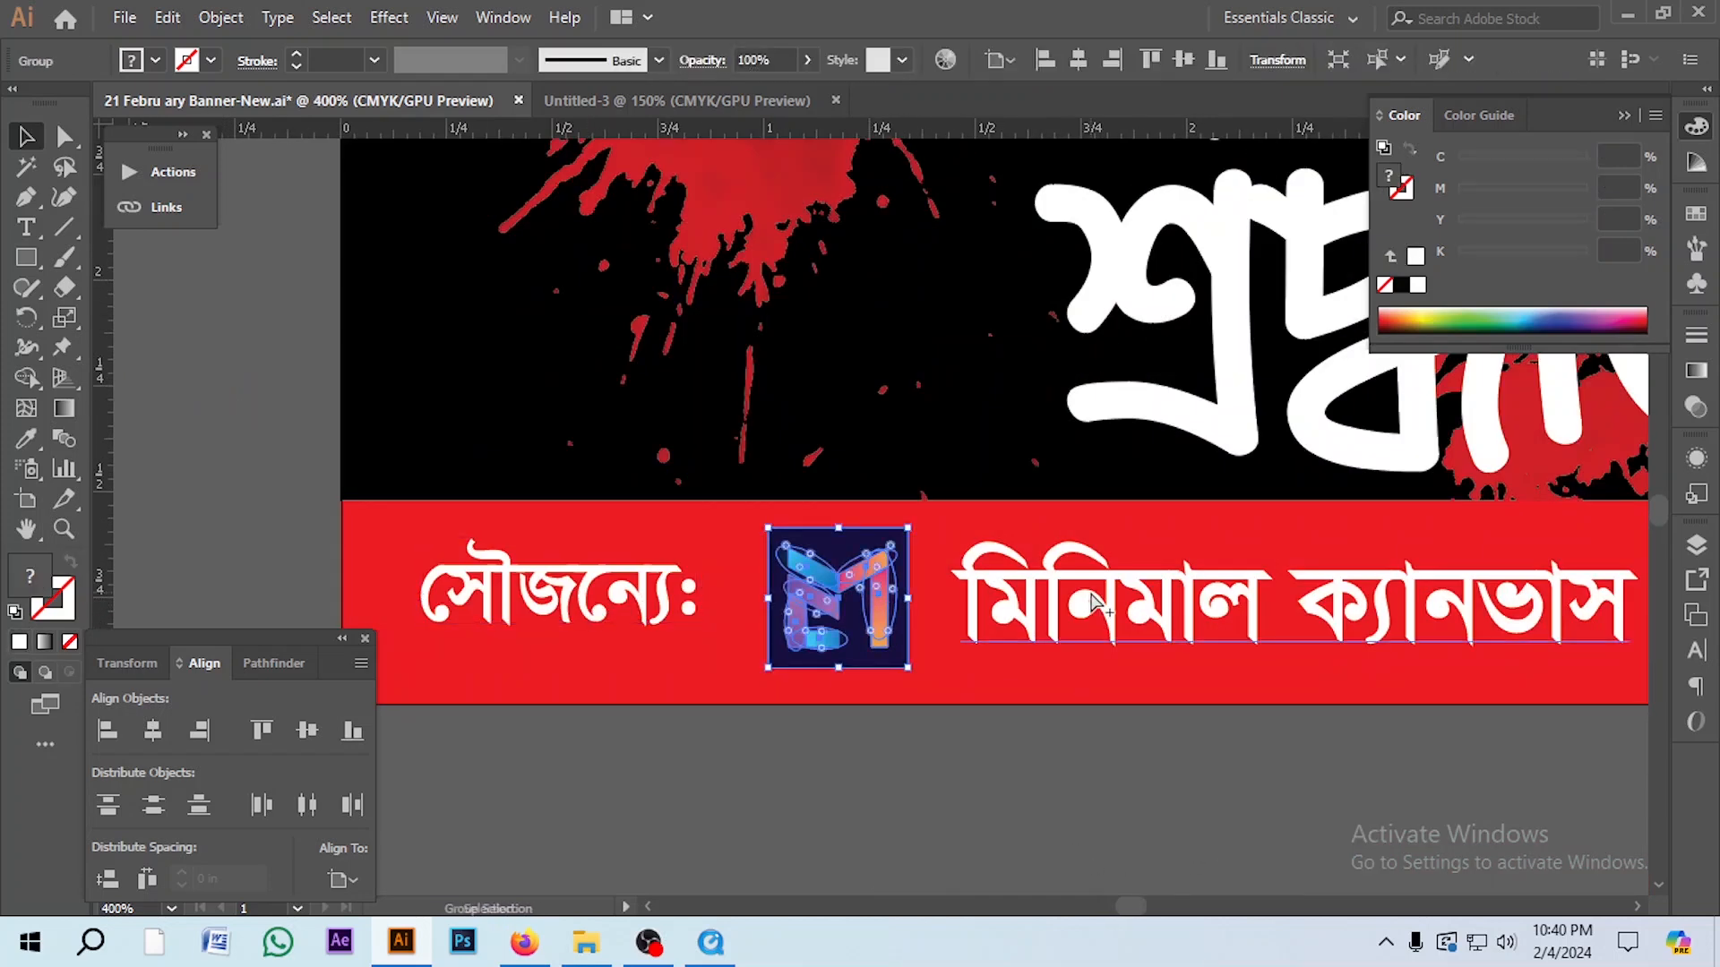
scroll(1091, 598, "down", 2)
left_click(1171, 620)
scroll(846, 685, "down", 2)
scroll(1082, 672, "up", 2)
left_click(1082, 674)
- Draw a thin white vertical divider bar on the red strip just after "মিনিমাল ক্যানভাস"
key("m")
scroll(1178, 659, "up", 1)
scroll(1160, 667, "up", 2)
left_click_drag(1128, 497, 1155, 609)
scroll(1164, 600, "down", 1)
scroll(1164, 578, "up", 2)
key("v")
scroll(725, 520, "down", 1)
key("m")
key("v")
scroll(784, 659, "down", 4)
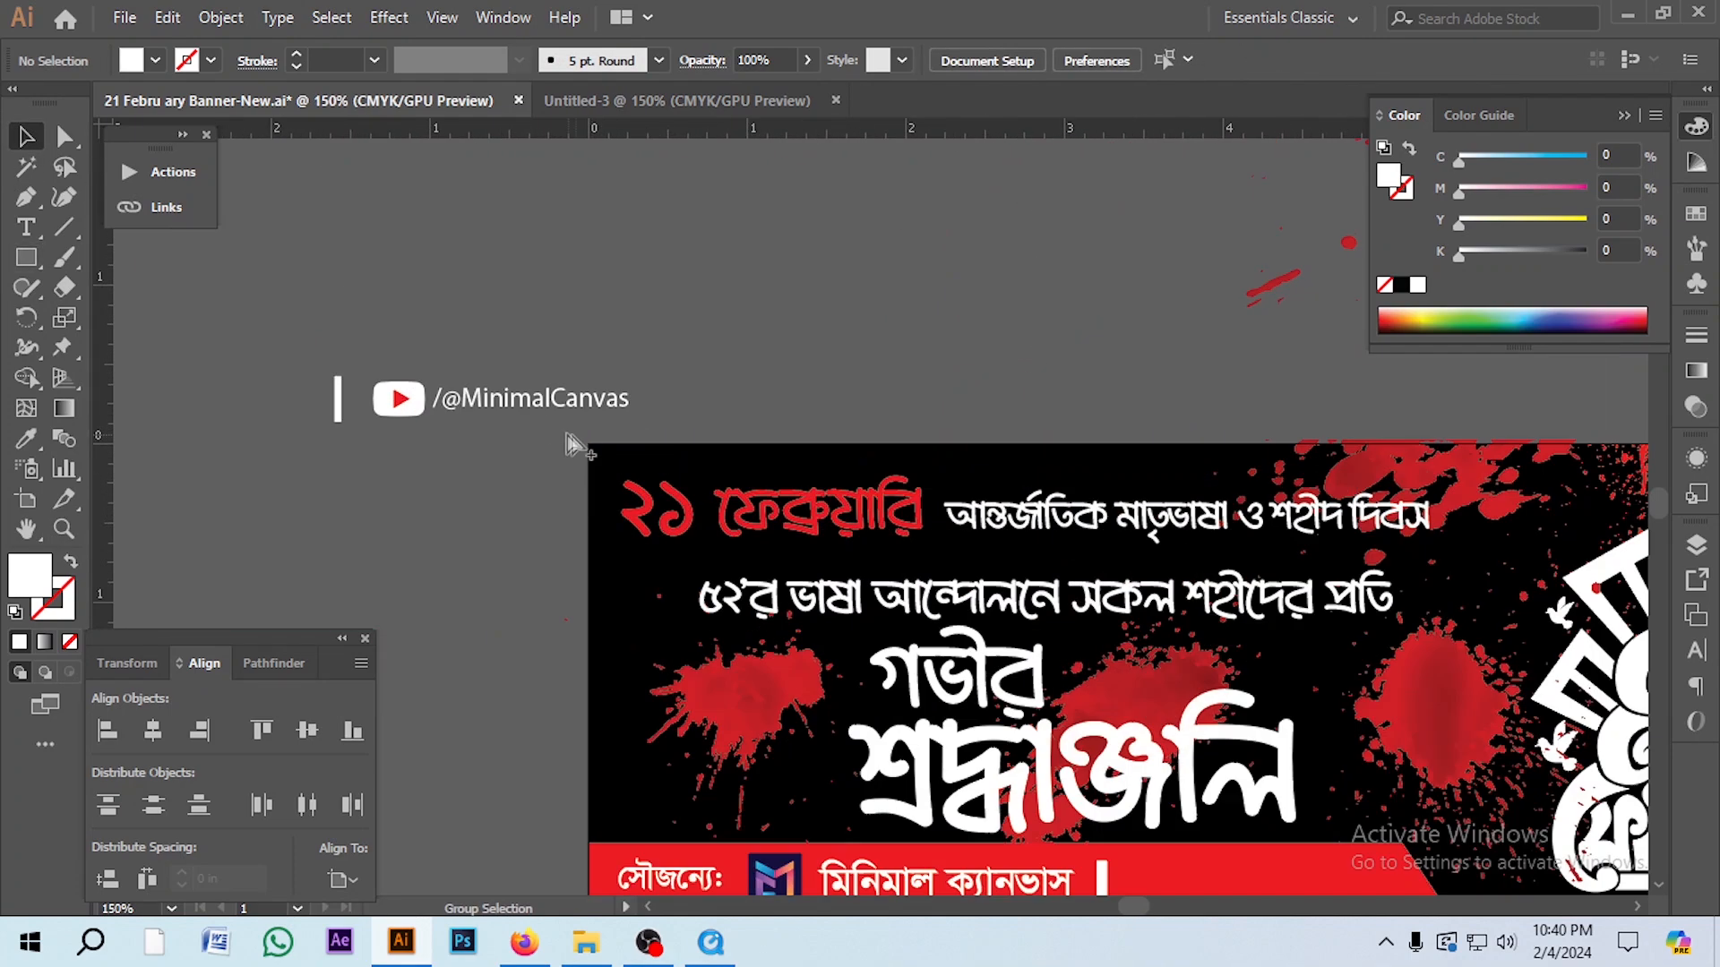
left_click(497, 410)
left_click_drag(495, 414, 1197, 887)
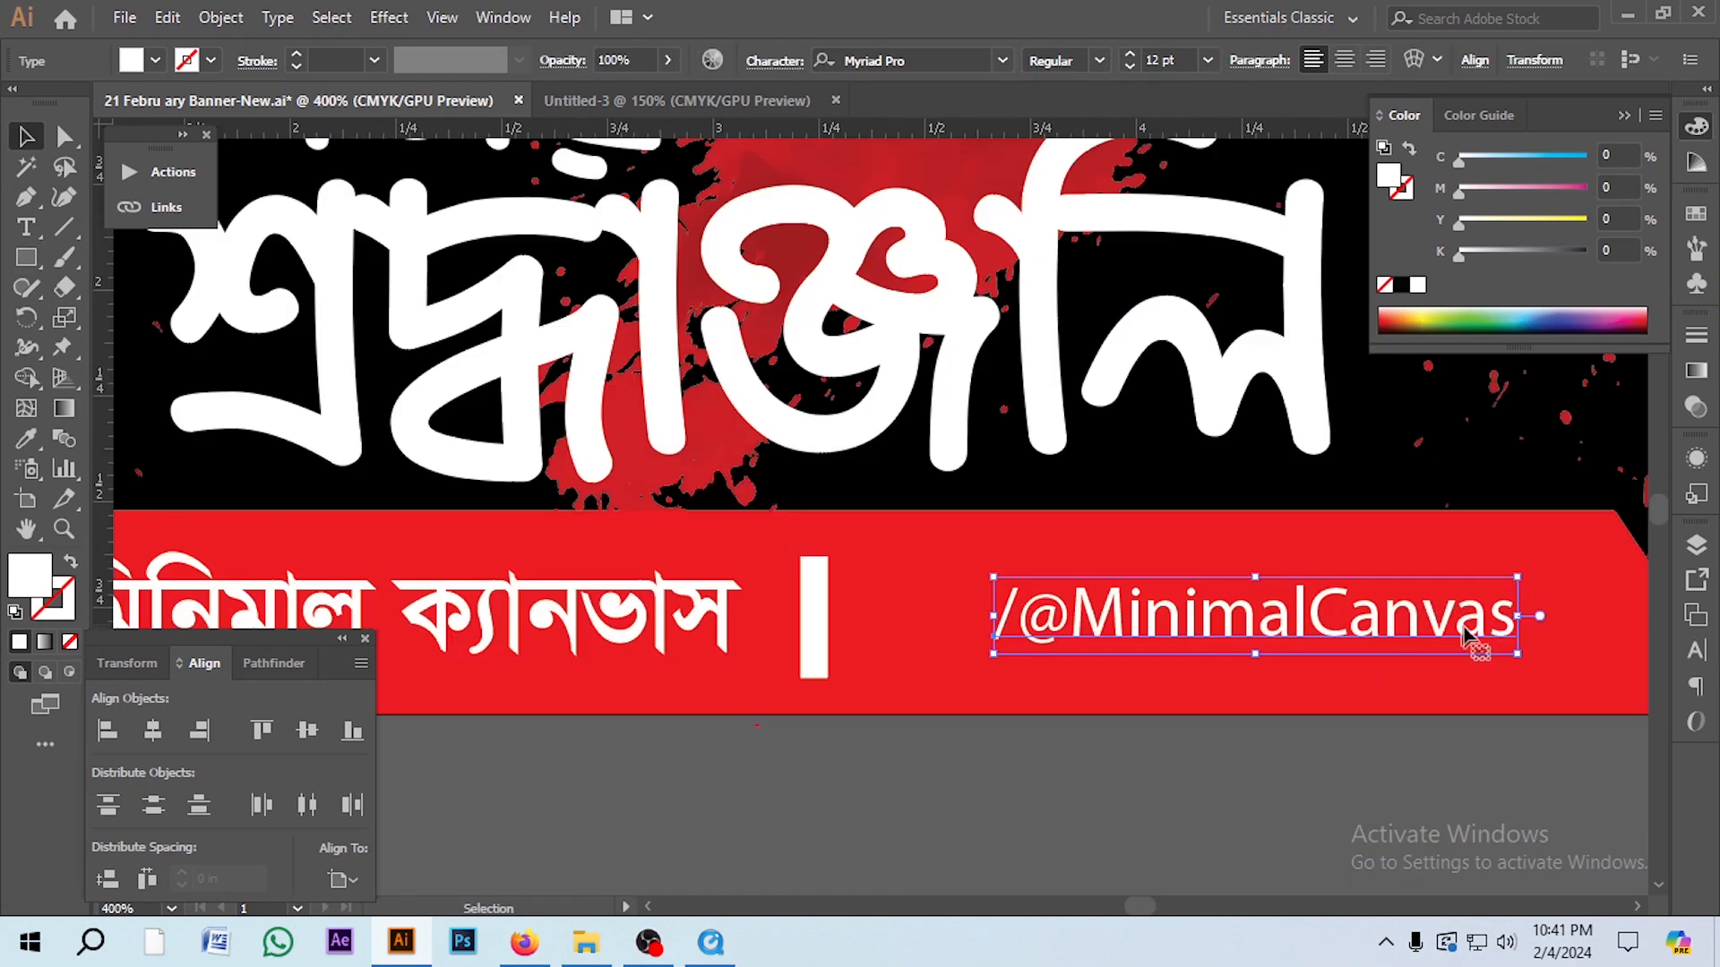
left_click_drag(1463, 627, 1526, 627)
scroll(1413, 637, "down", 3)
scroll(1413, 638, "up", 3)
- Select the leftover white bar and YouTube icon outside the banner and cut them from the document
scroll(499, 260, "up", 4)
left_click(488, 347)
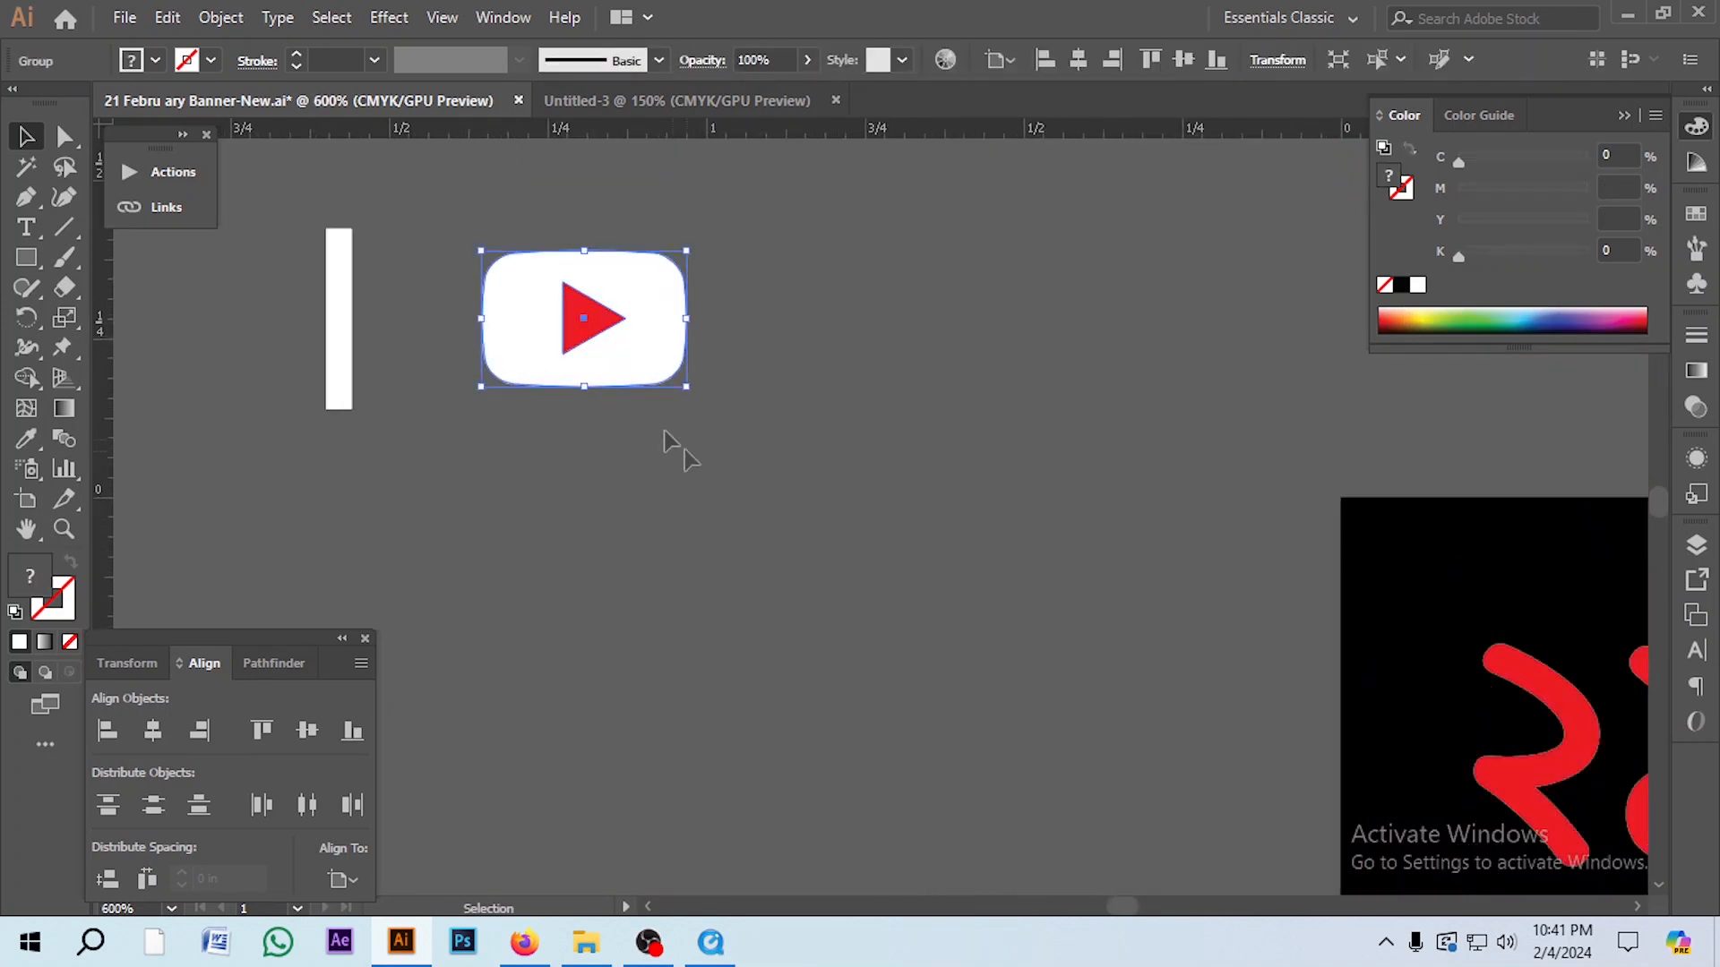
scroll(466, 305, "down", 3)
left_click_drag(594, 239, 304, 389)
key("ctrl+x")
- Draw a white rectangle 0.3 in wide and 0.2 in high below the red strip
scroll(614, 461, "down", 4)
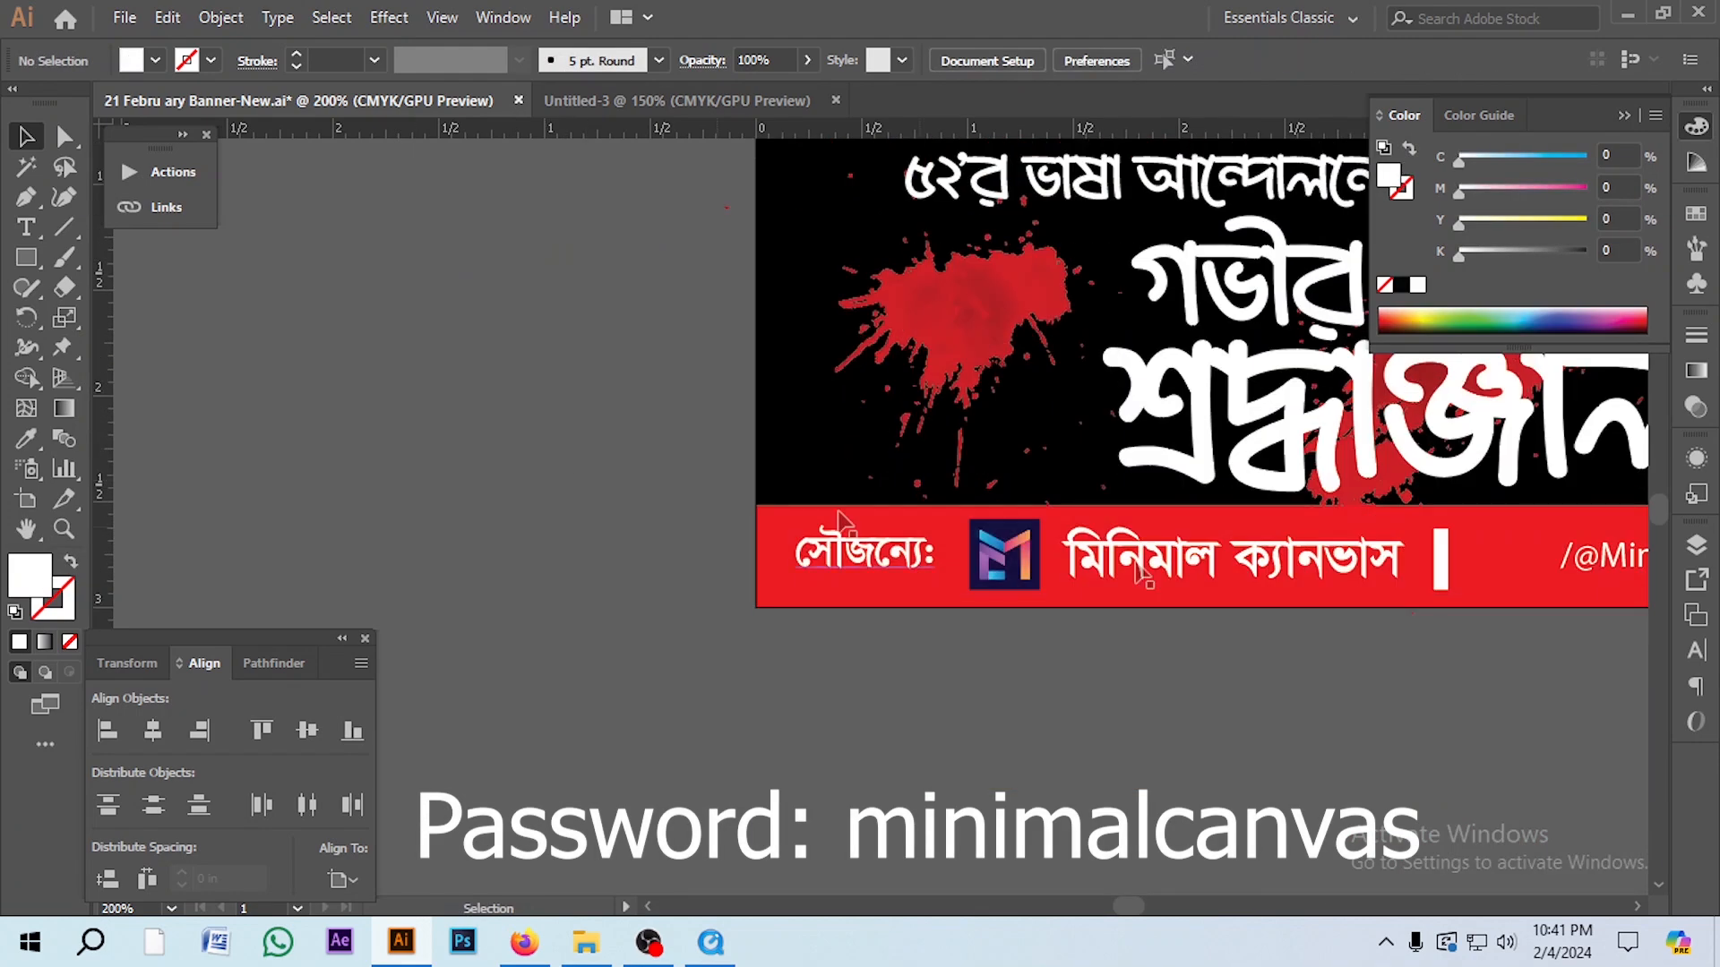
scroll(1433, 560, "up", 5)
scroll(734, 464, "down", 5)
scroll(734, 464, "up", 3)
left_click(26, 257)
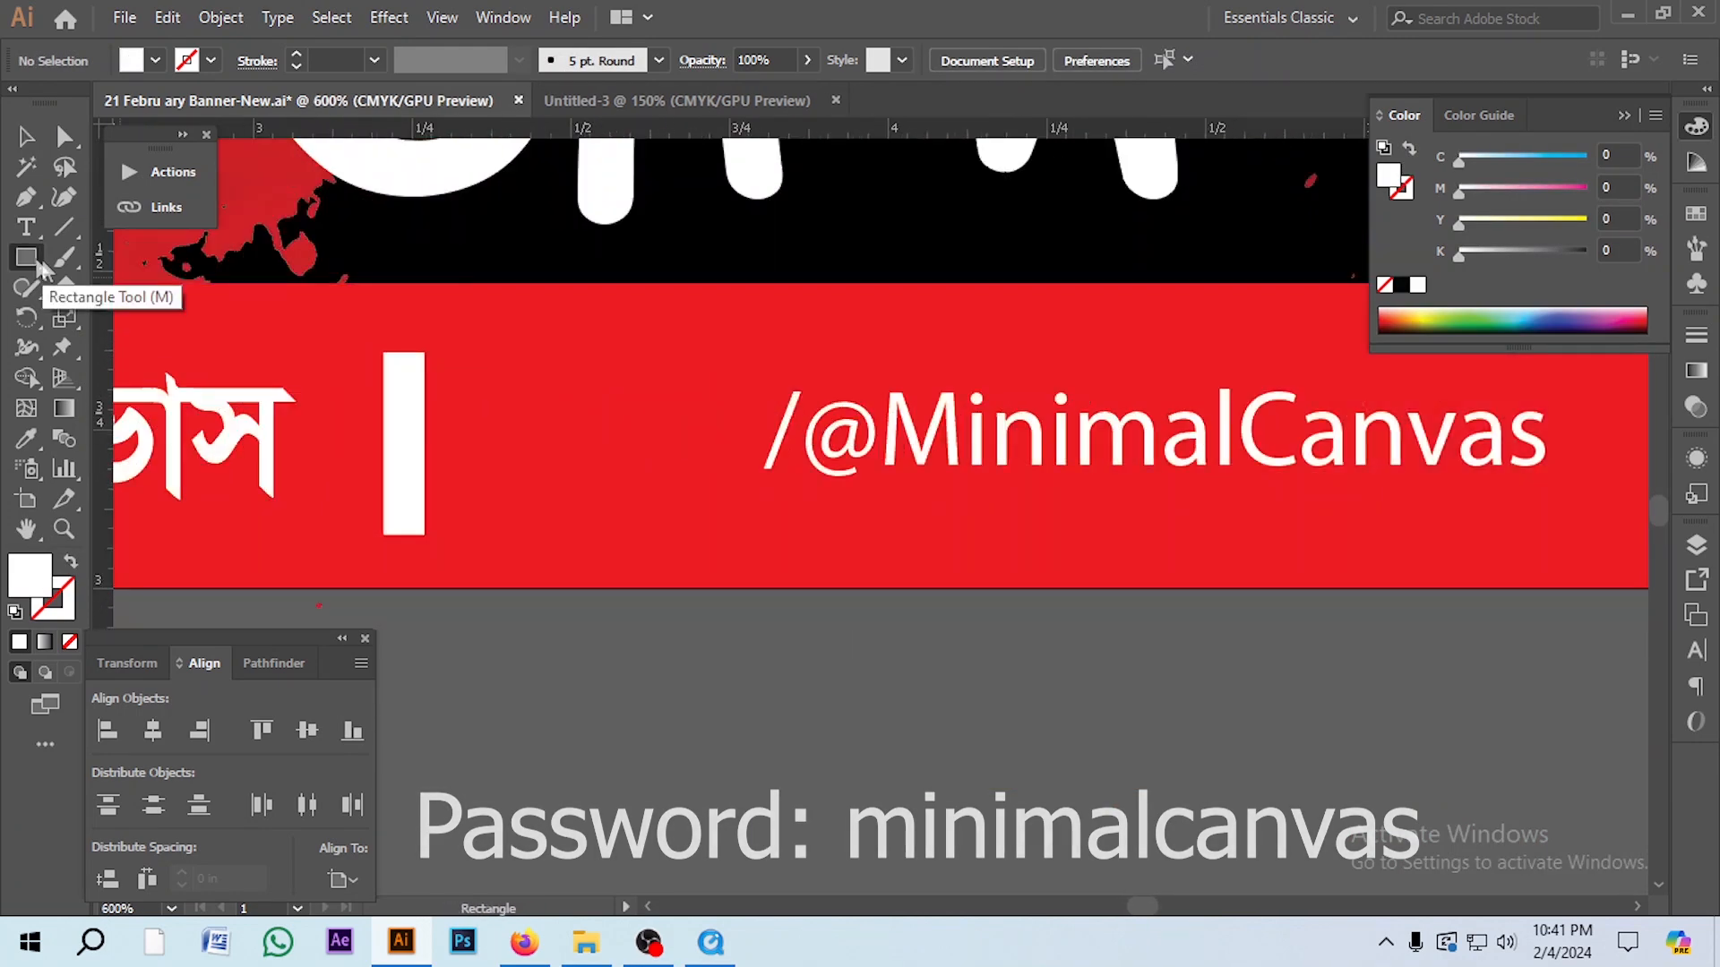
type(".2")
key("Tab")
type(".2")
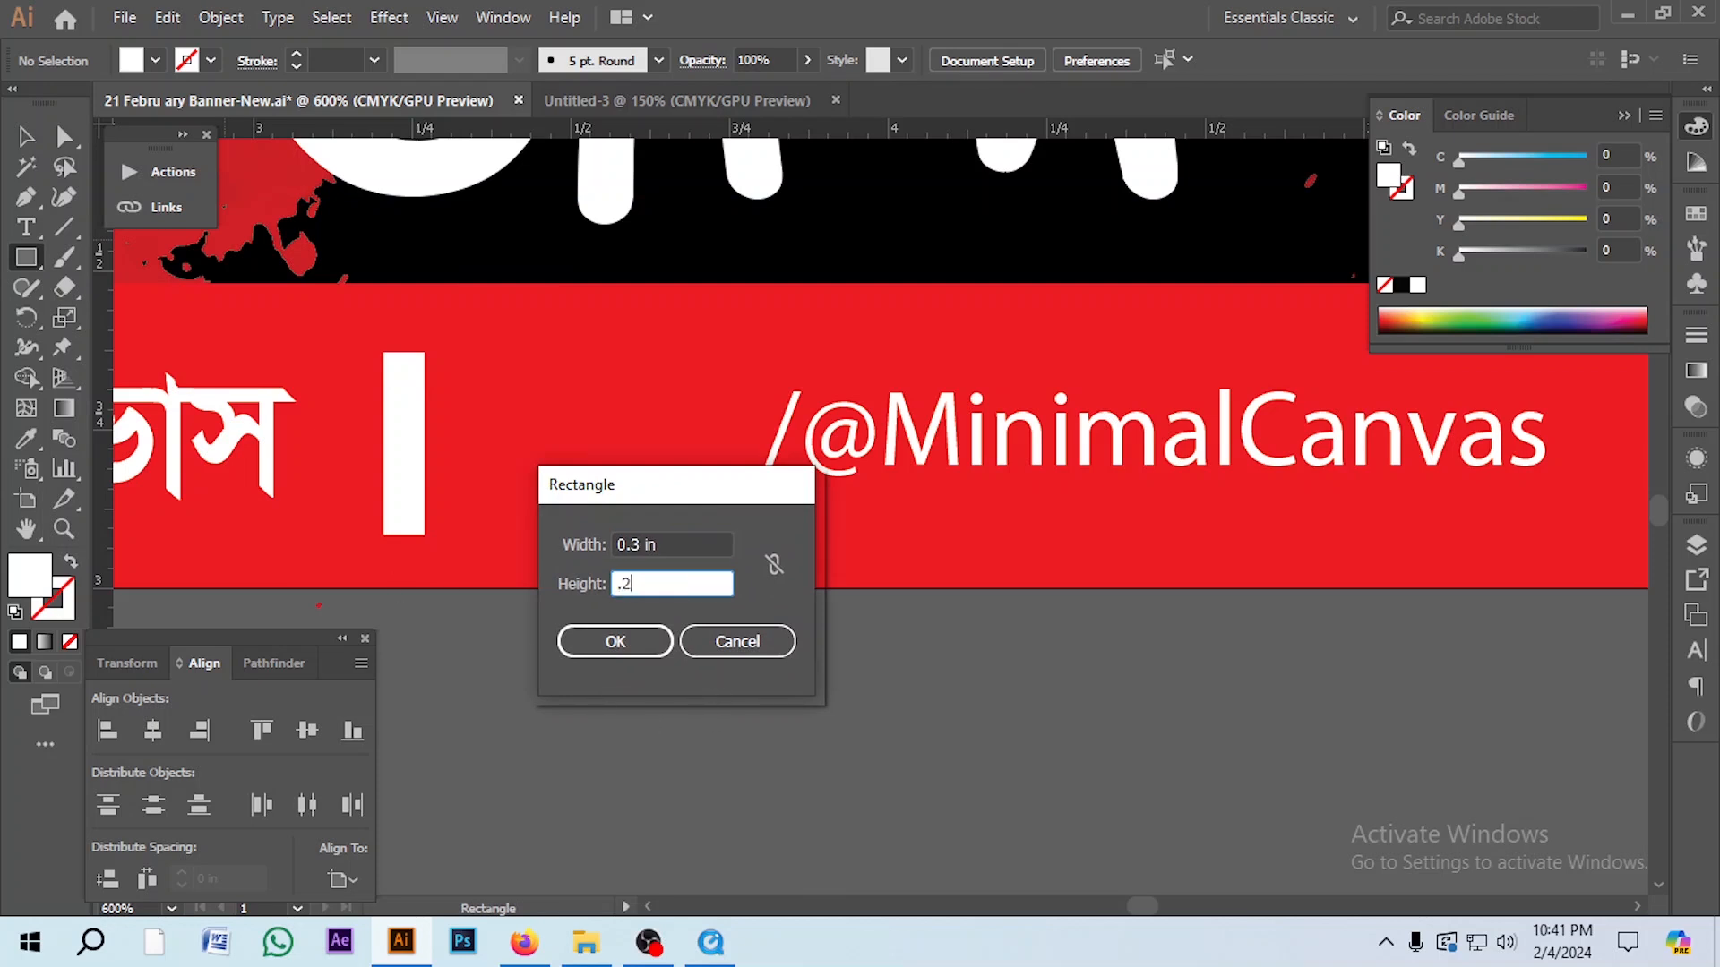
left_click(598, 642)
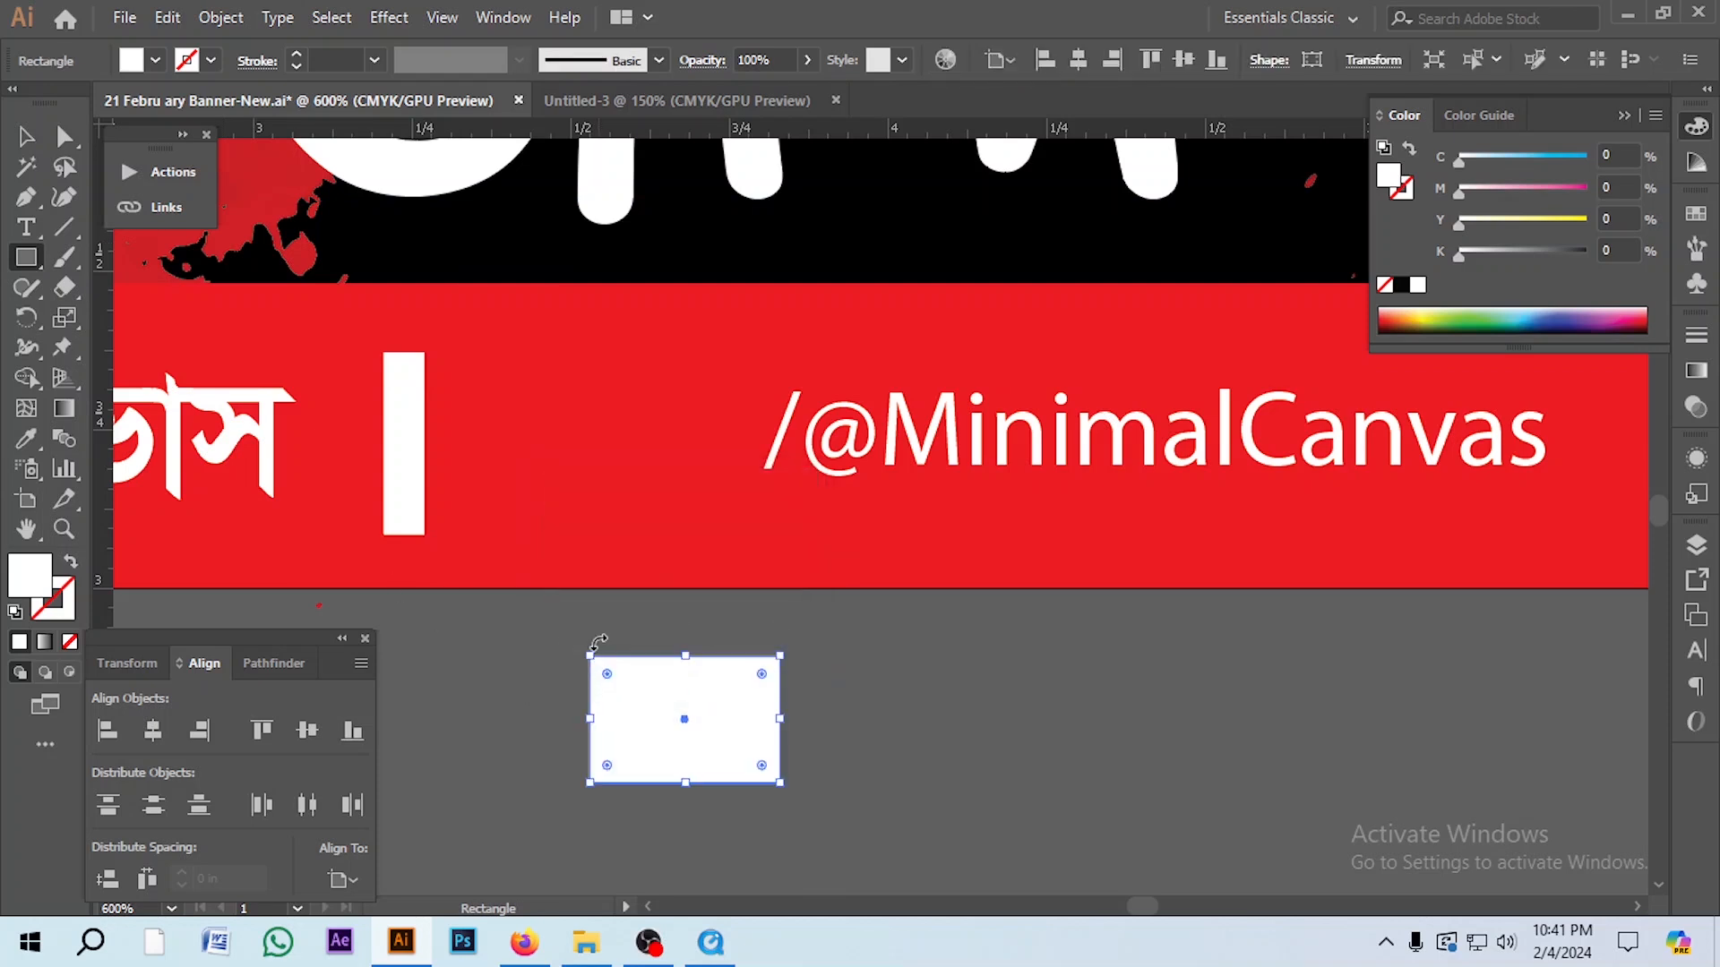
- Apply an Inflate warp effect with a 15% bend to the small white rectangle
left_click(25, 136)
scroll(663, 719, "up", 3)
scroll(695, 478, "up", 1)
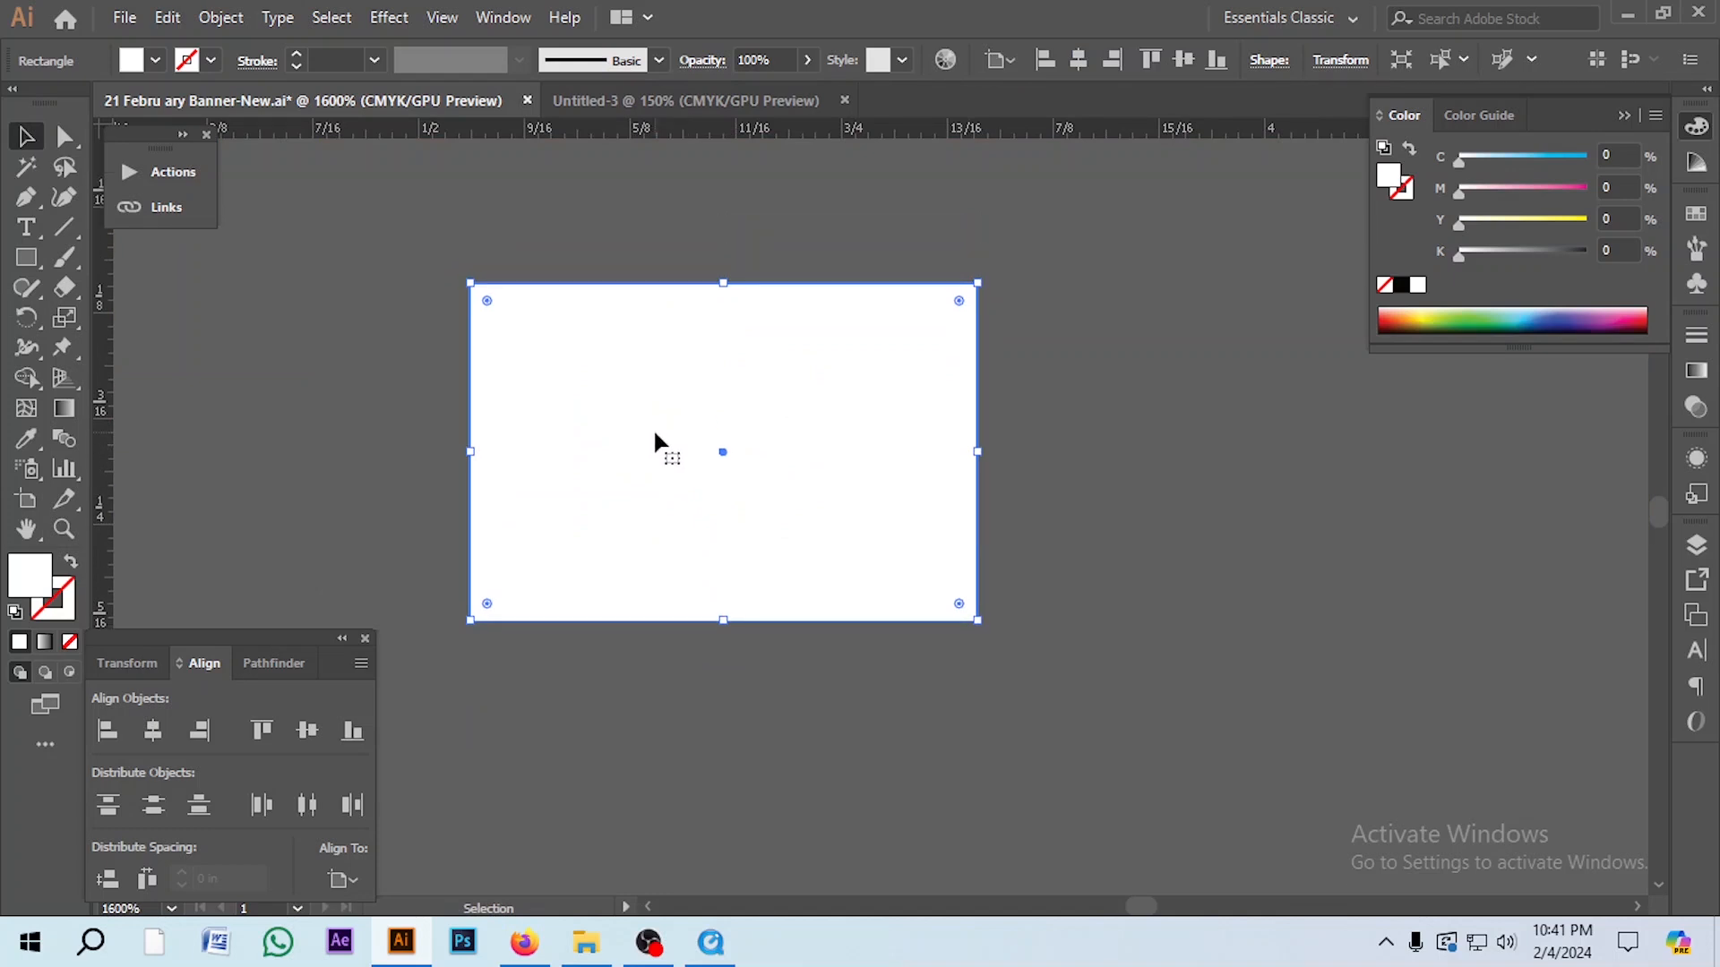
left_click(388, 17)
mouse_move(446, 343)
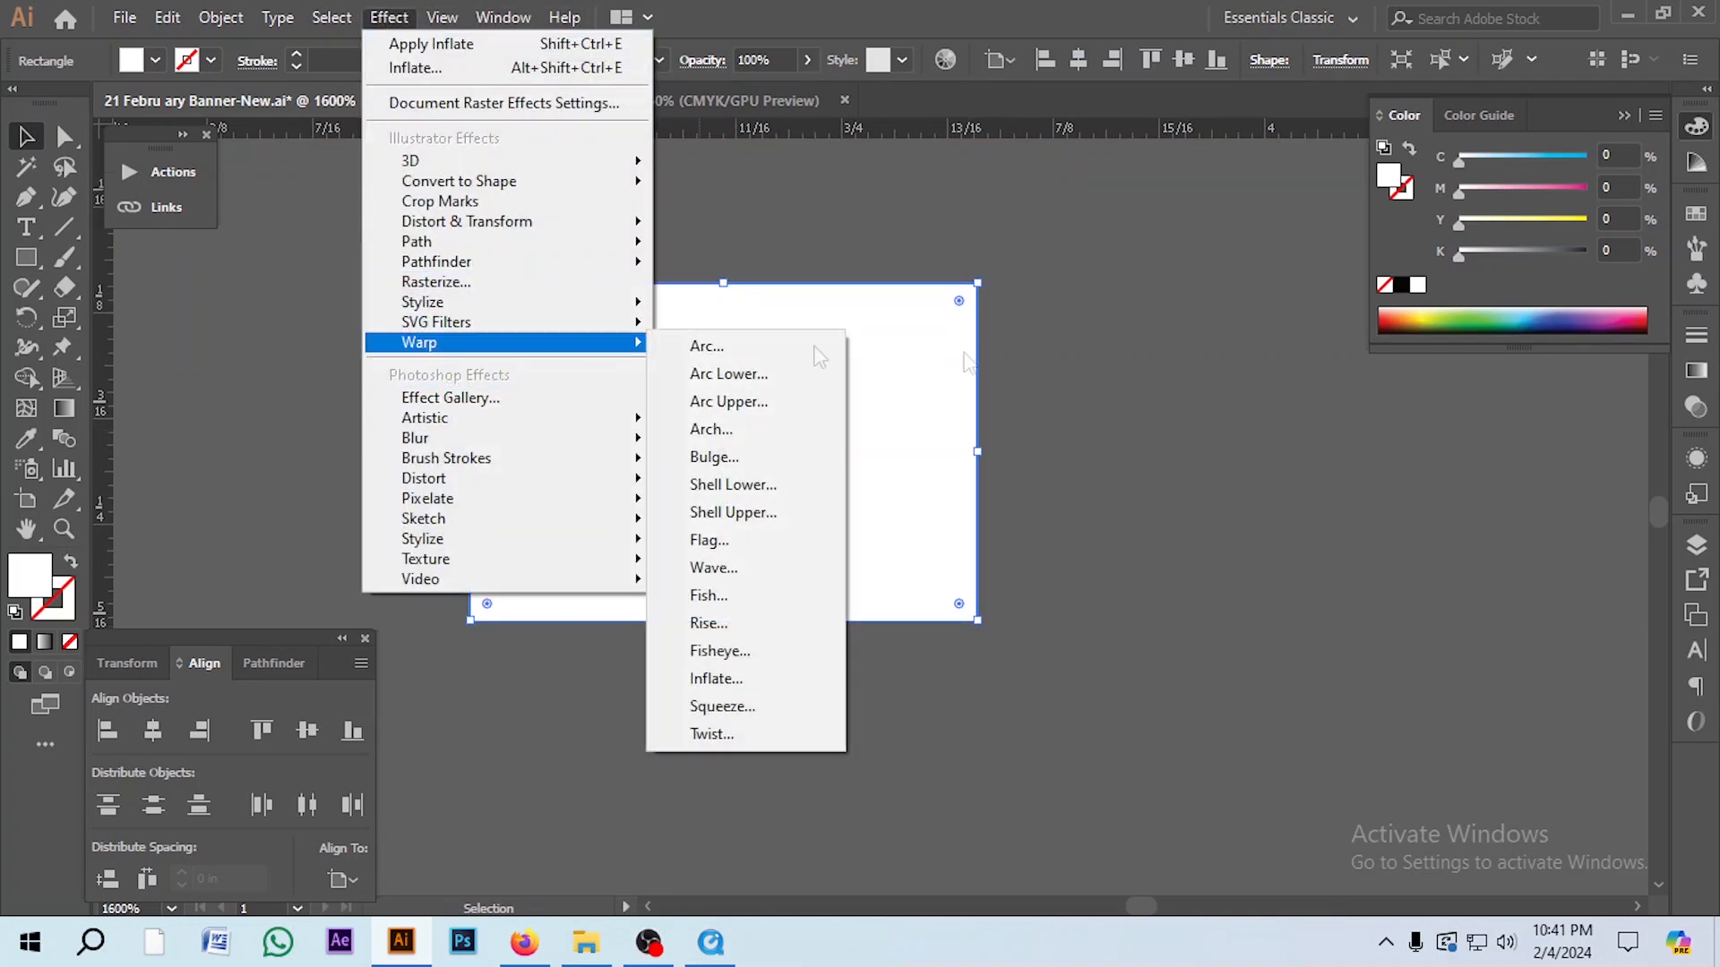
left_click(740, 680)
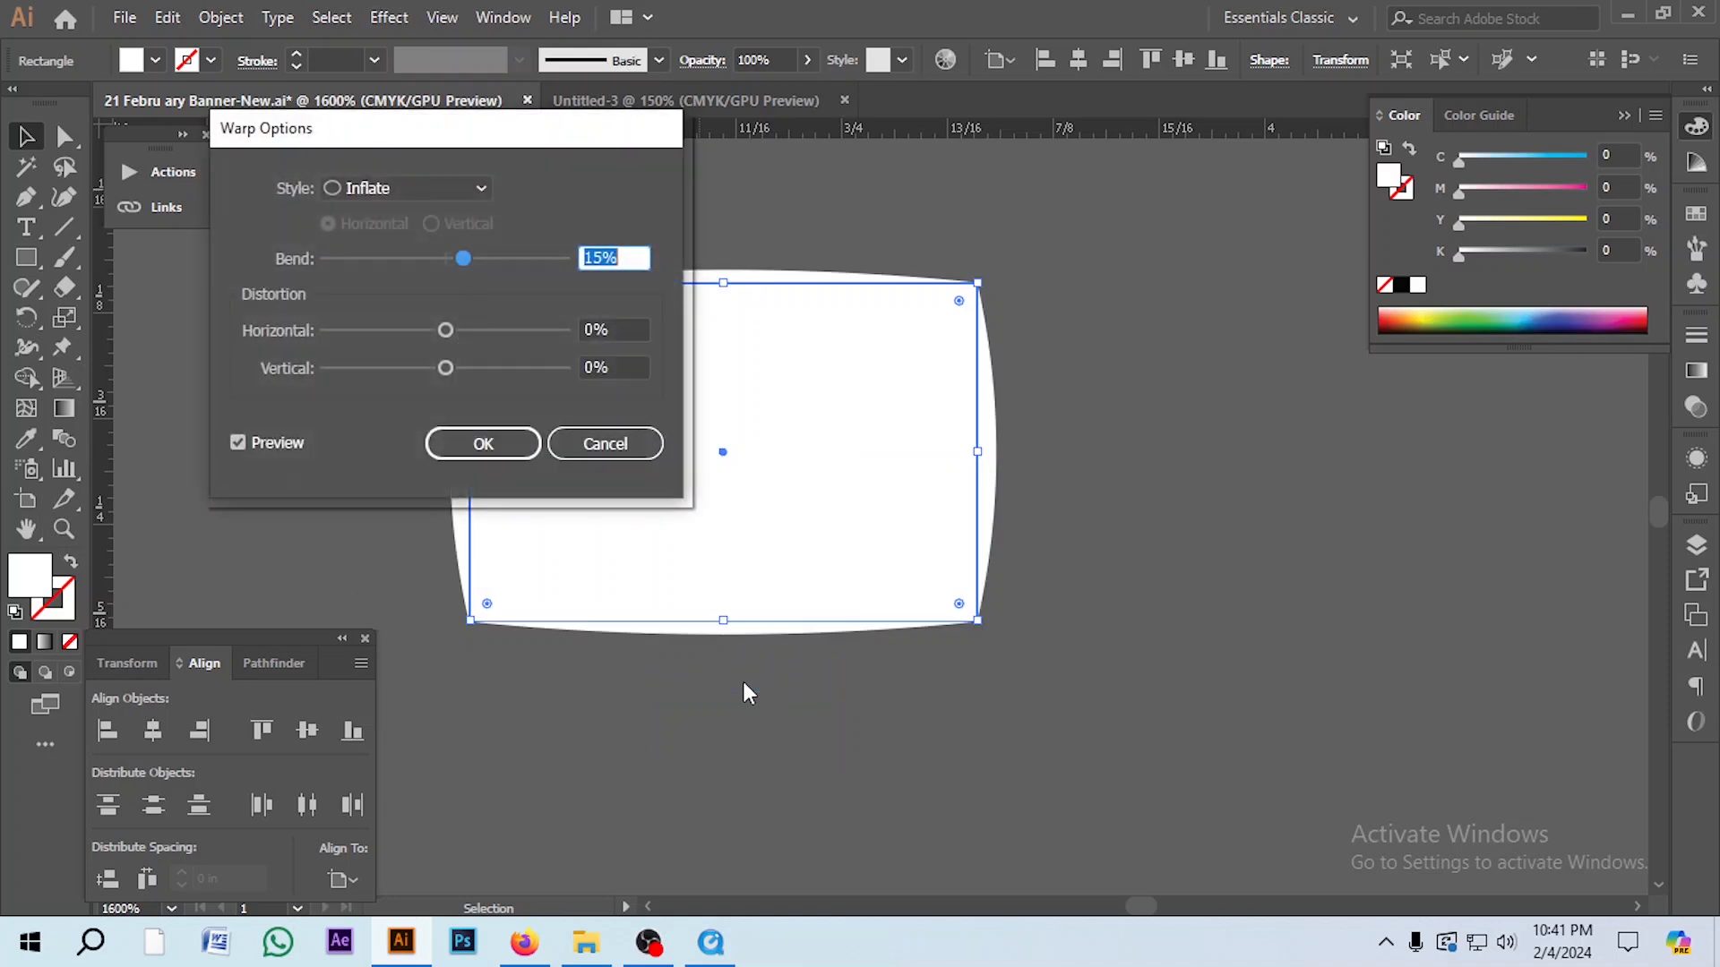
left_click_drag(473, 133, 1207, 421)
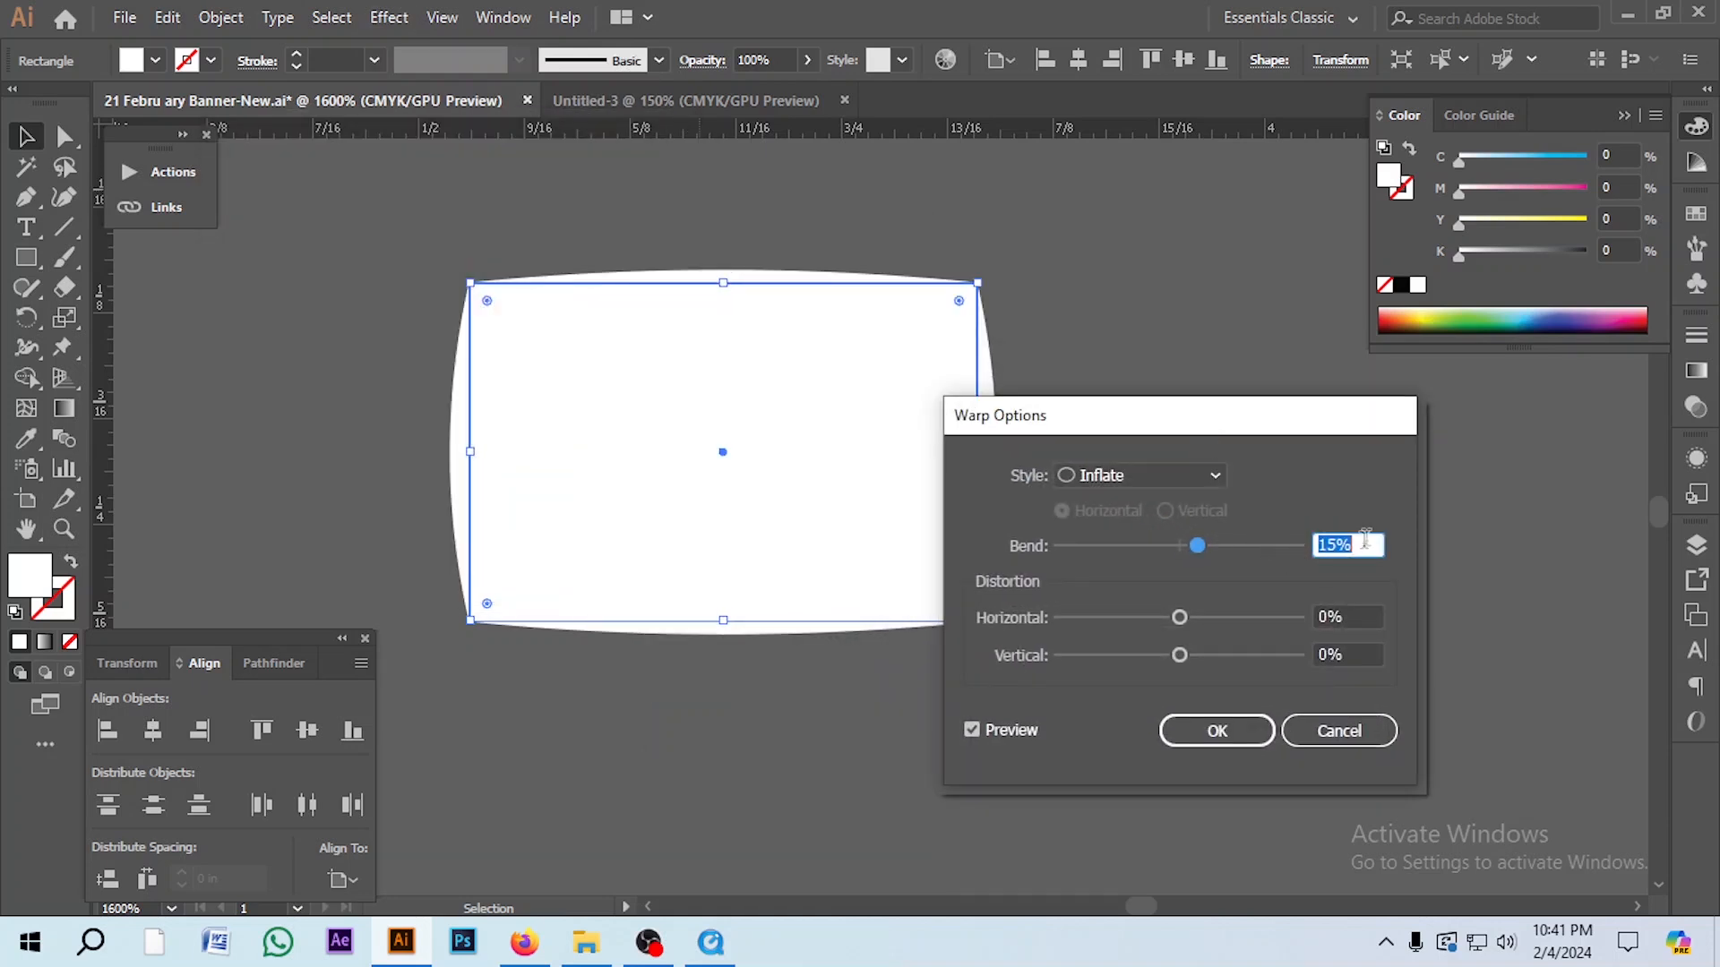
left_click(1224, 733)
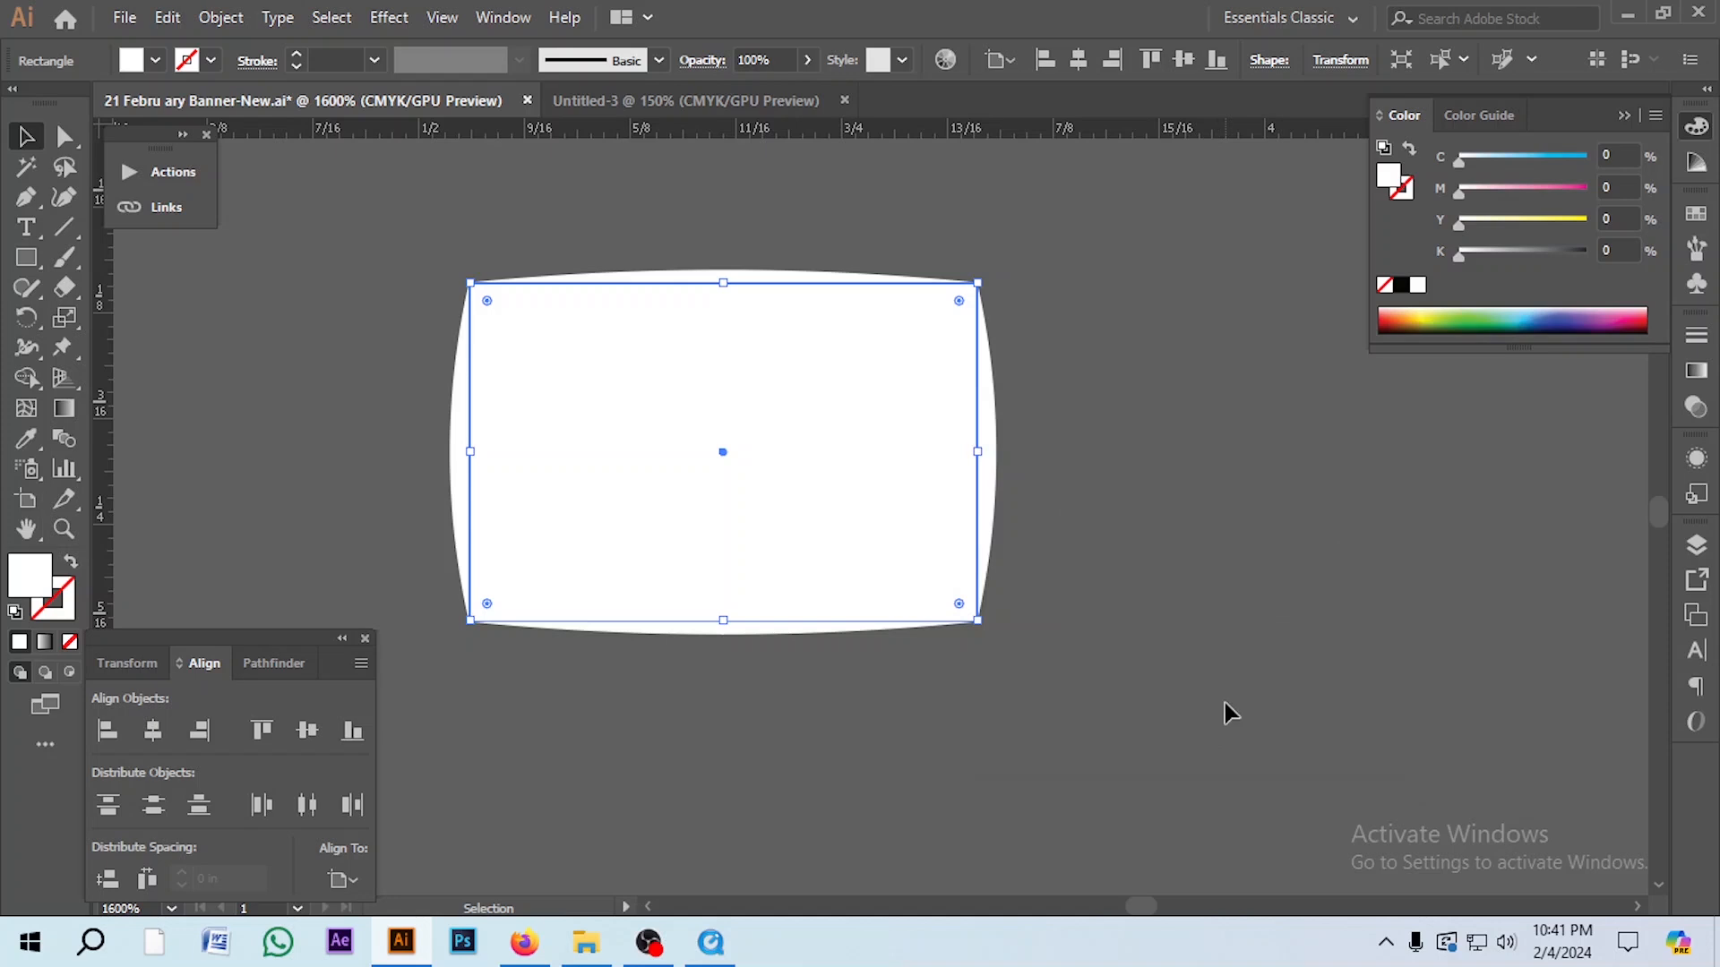
- Round all four corners of the small white inflated rectangle to a radius of 0.04 in
left_click(59, 140)
left_click_drag(488, 301, 546, 339)
scroll(1010, 555, "down", 3)
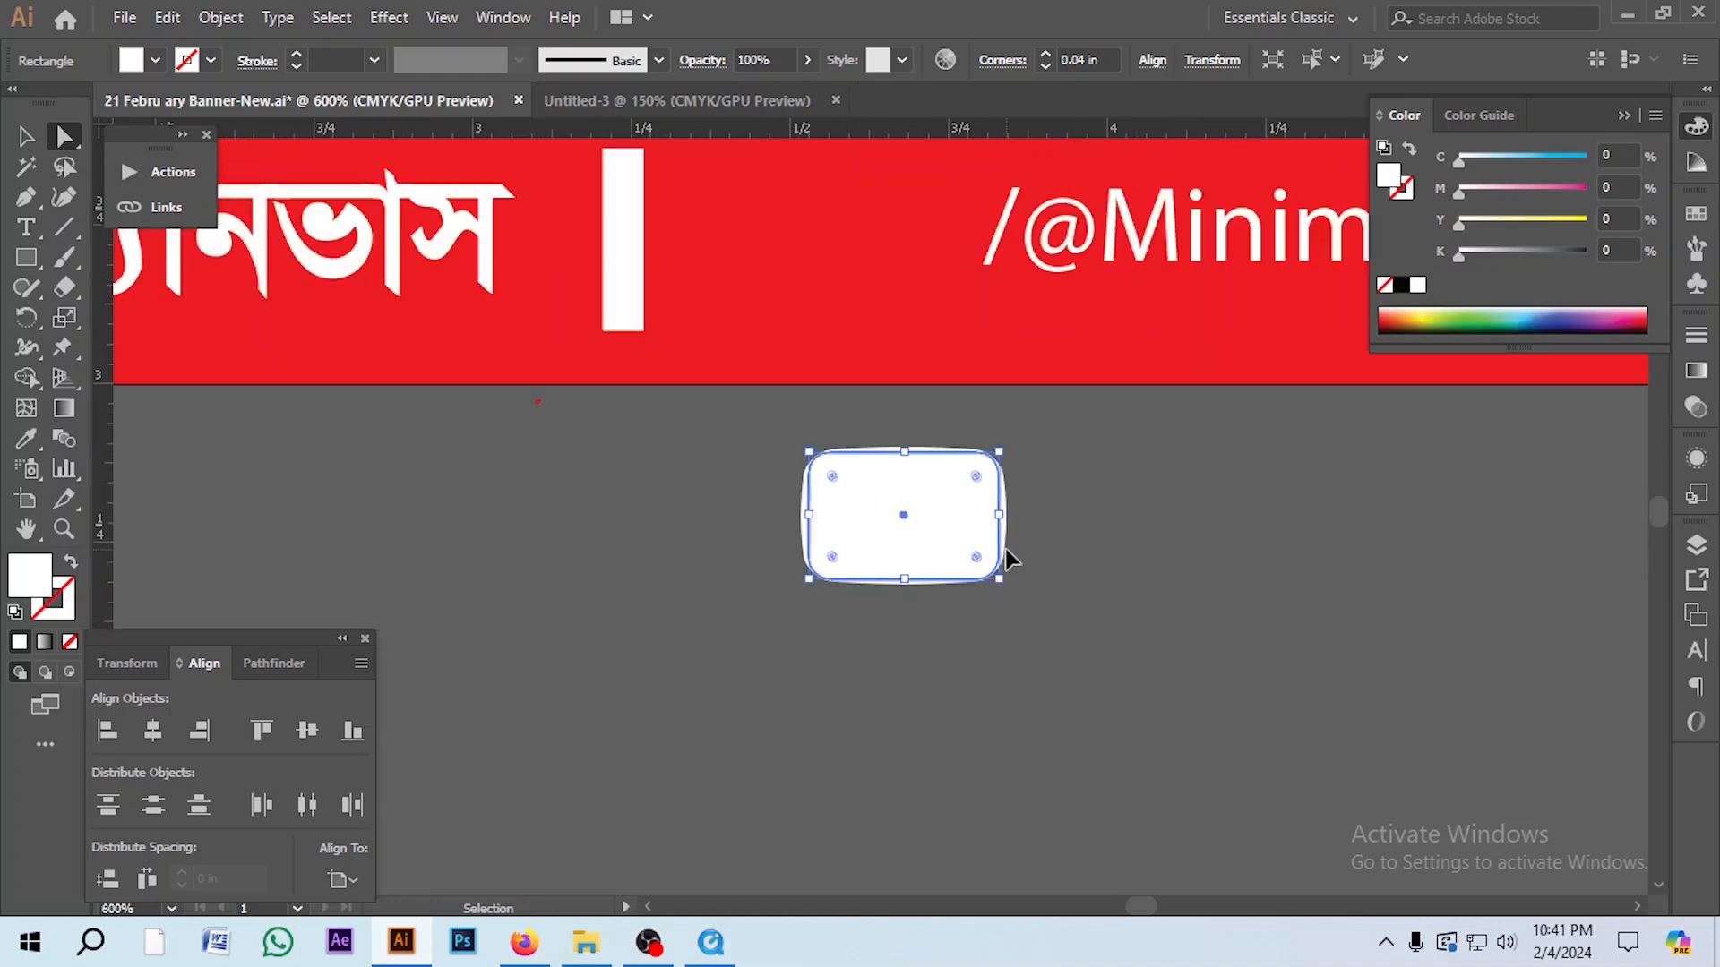
key("v")
scroll(932, 529, "up", 4)
scroll(833, 465, "down", 5)
scroll(813, 448, "up", 3)
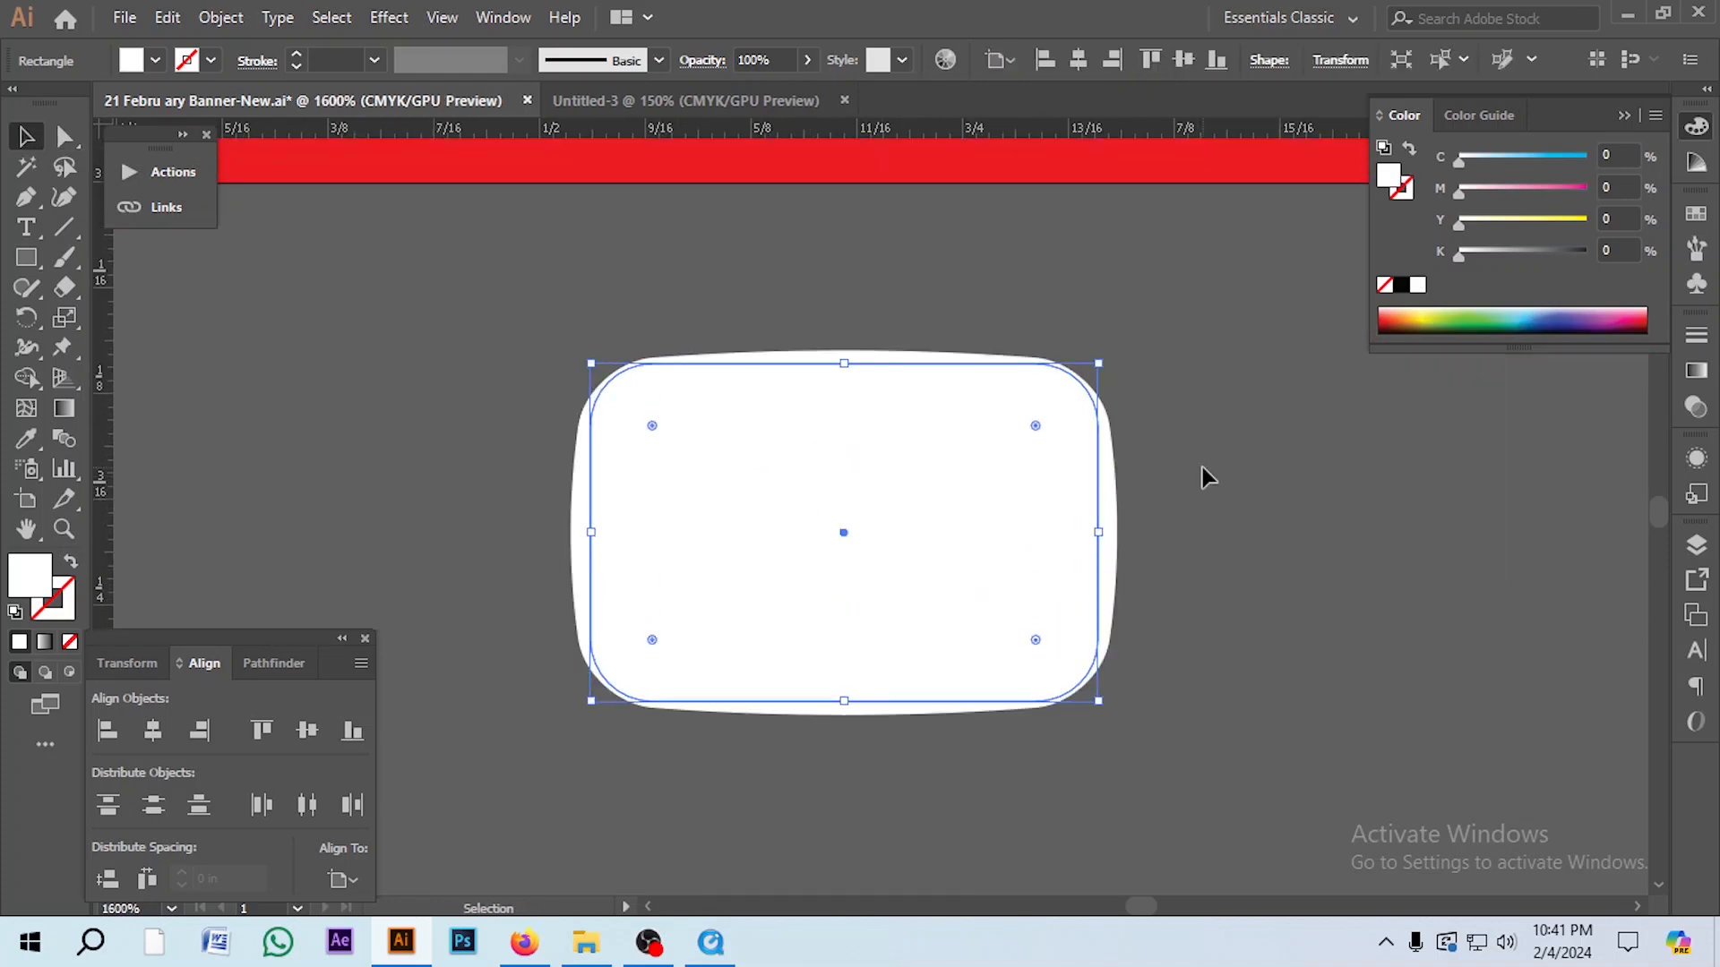
scroll(708, 681, "down", 1)
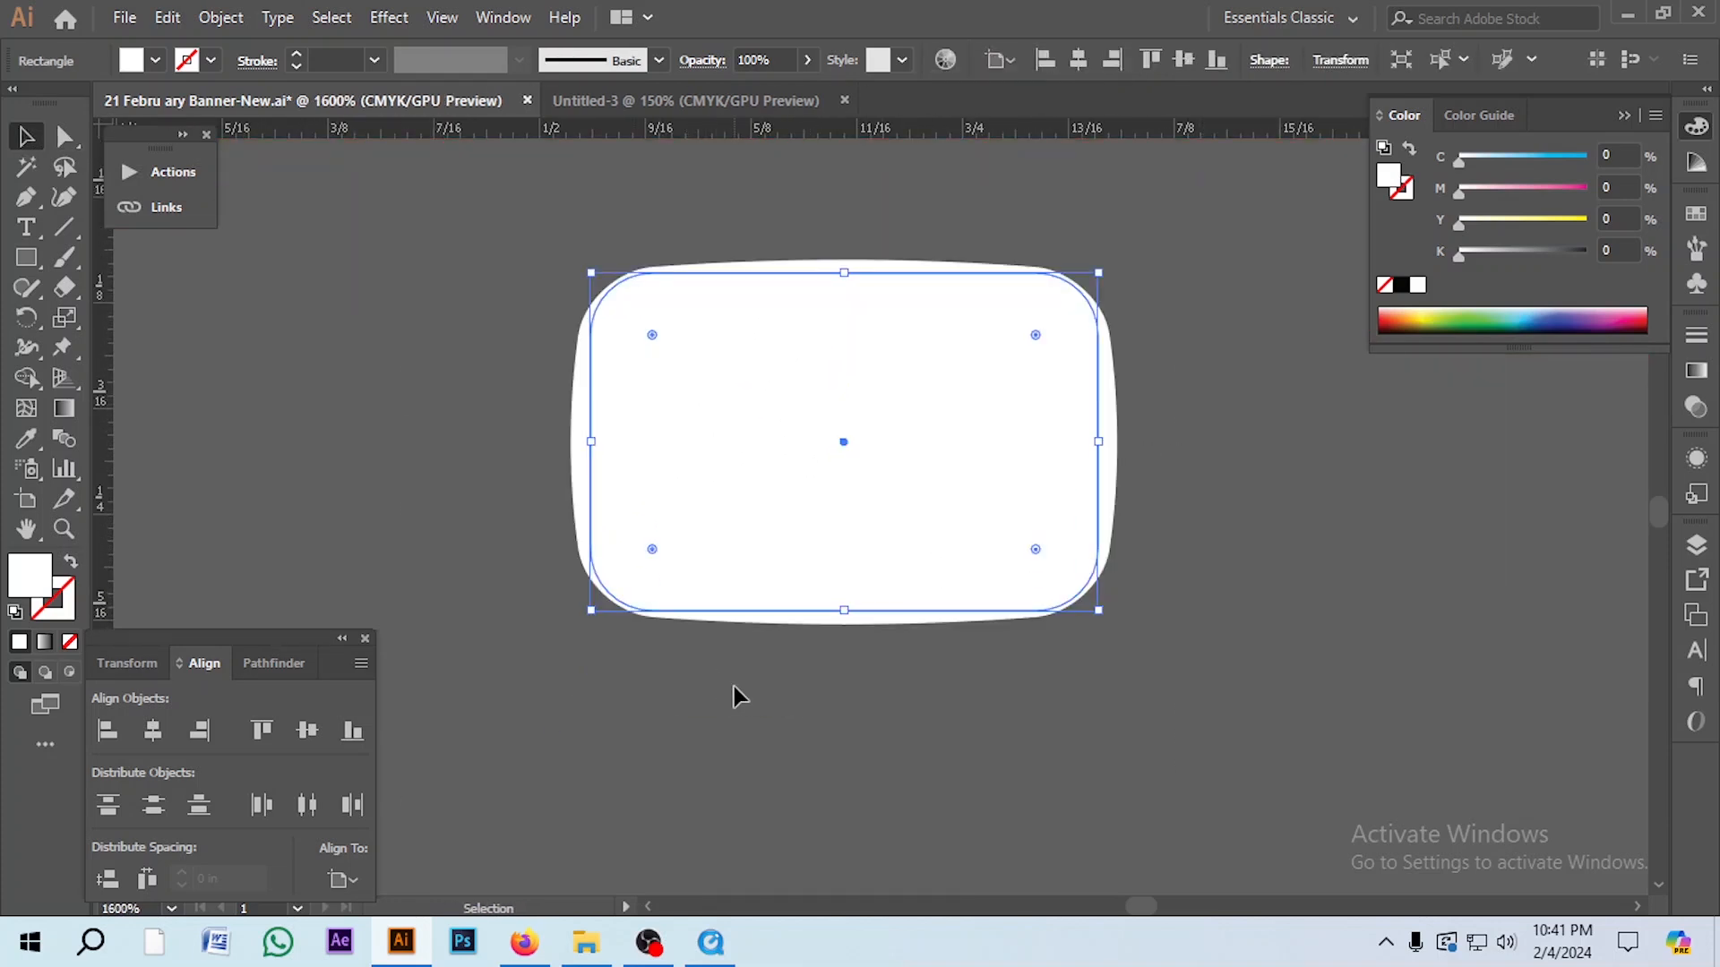
- Draw a white triangle beside the rounded rectangle using the Polygon tool with a 0.1 in radius and 3 sides
left_click(26, 259)
left_click(131, 358)
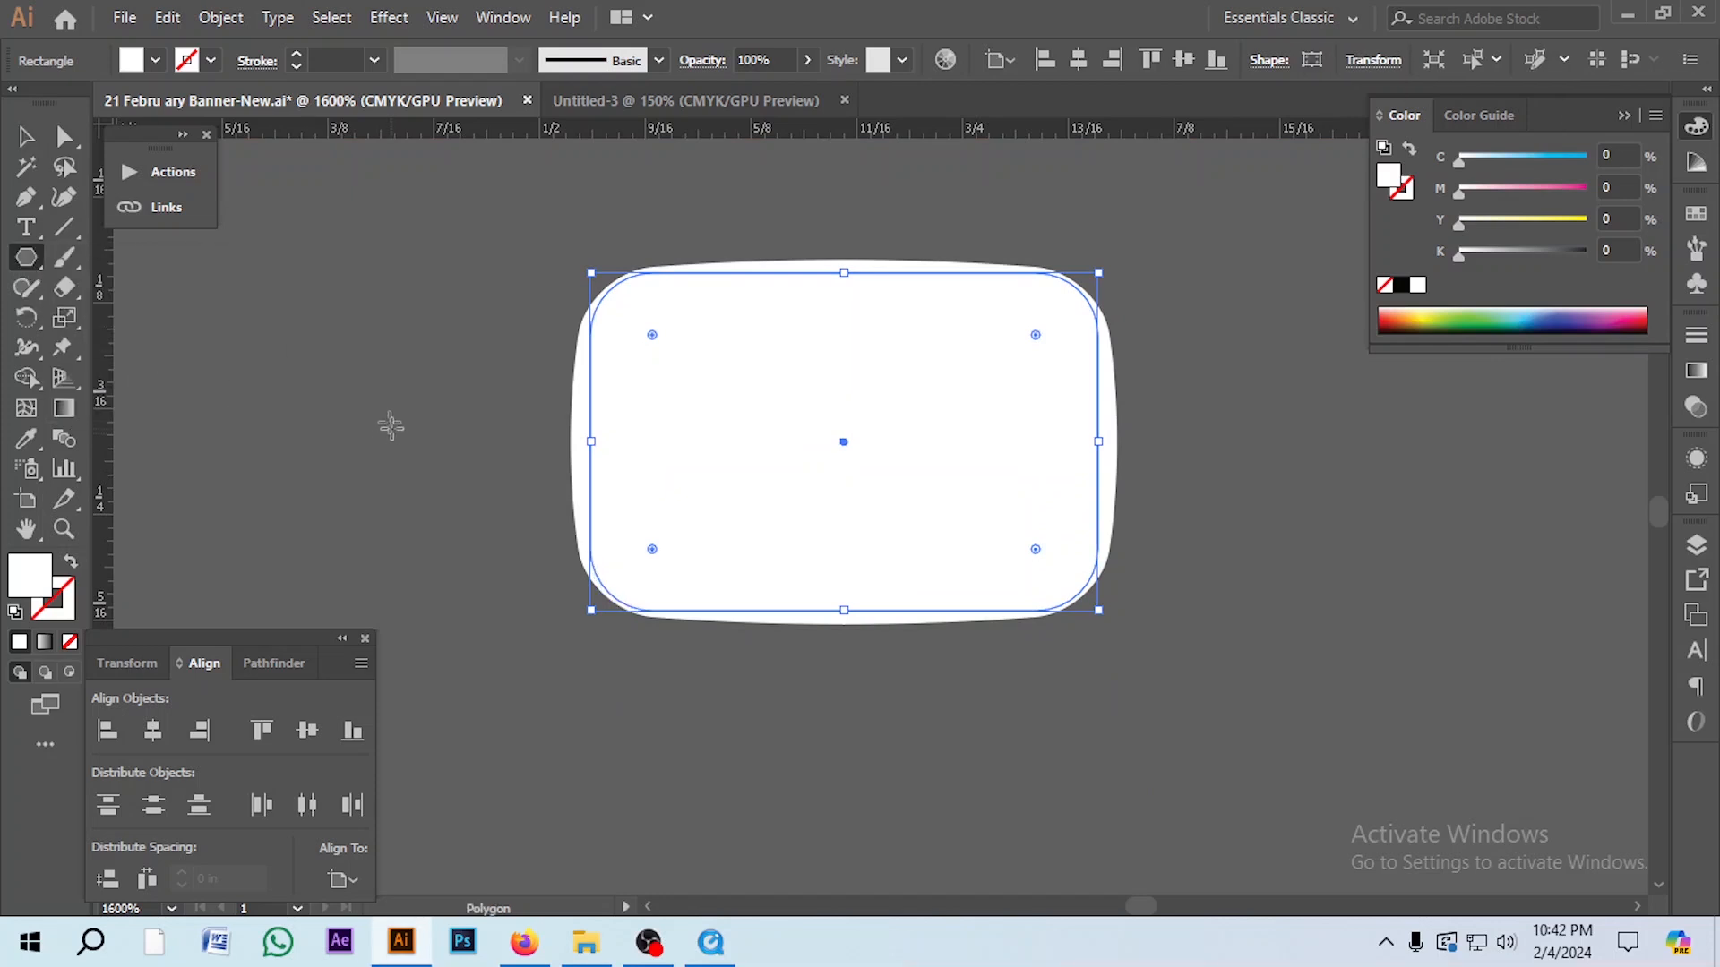
left_click(388, 404)
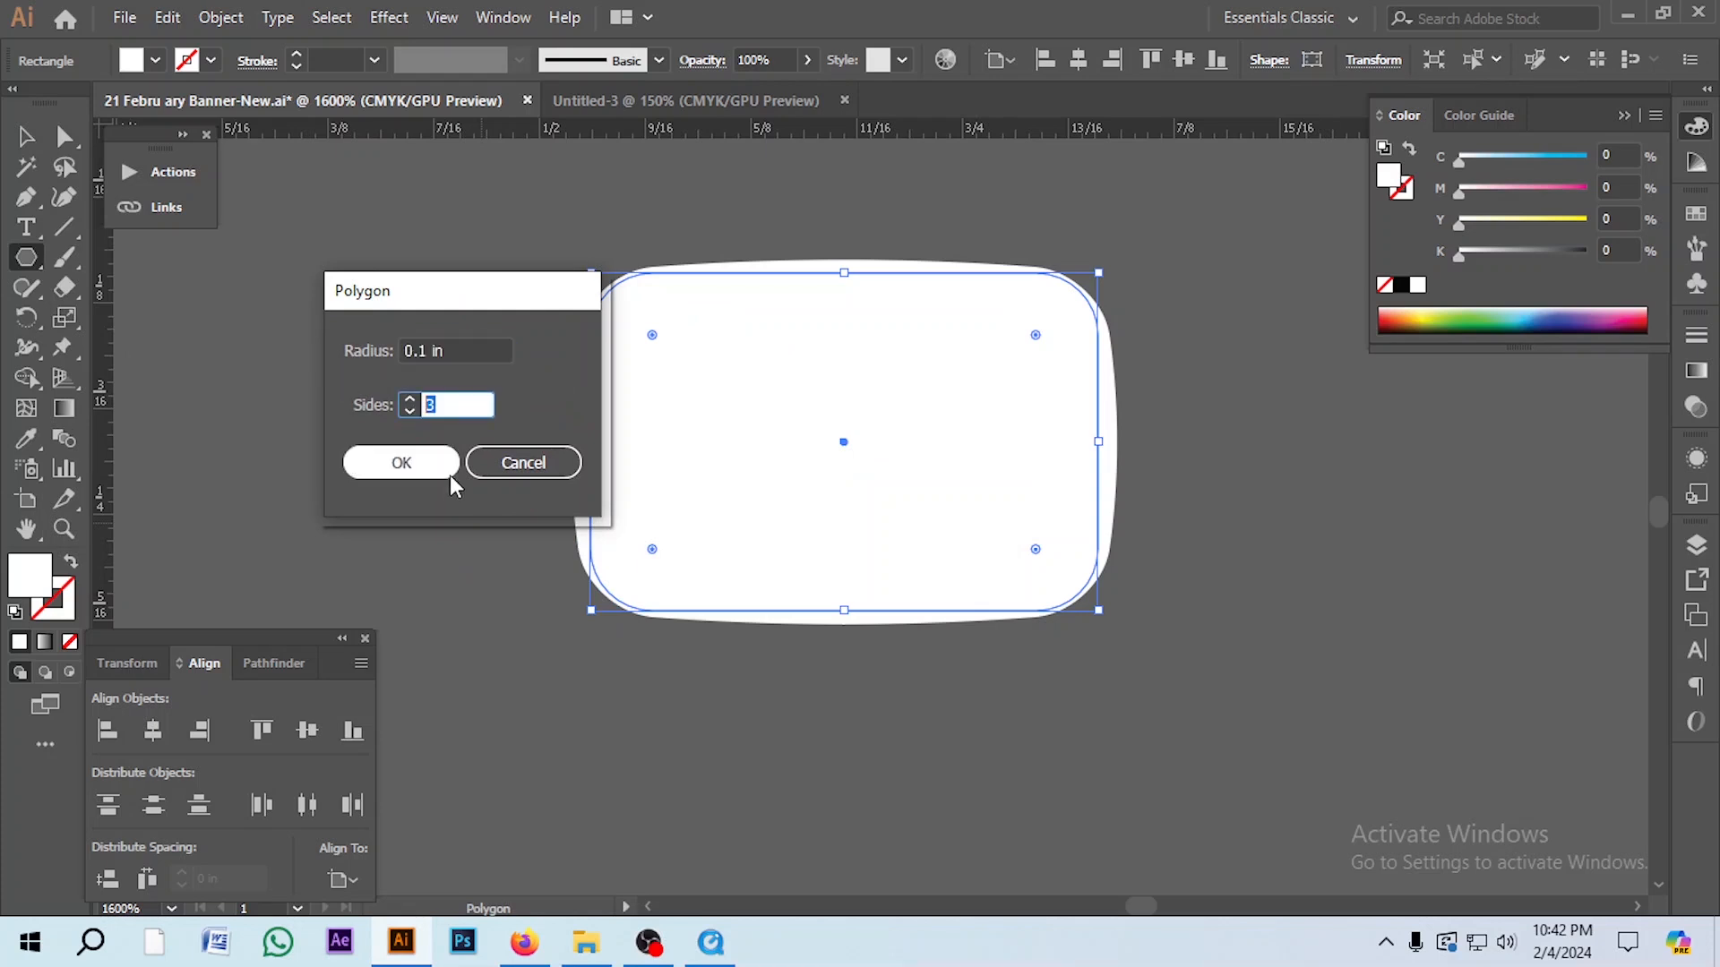
left_click(421, 463)
key("v")
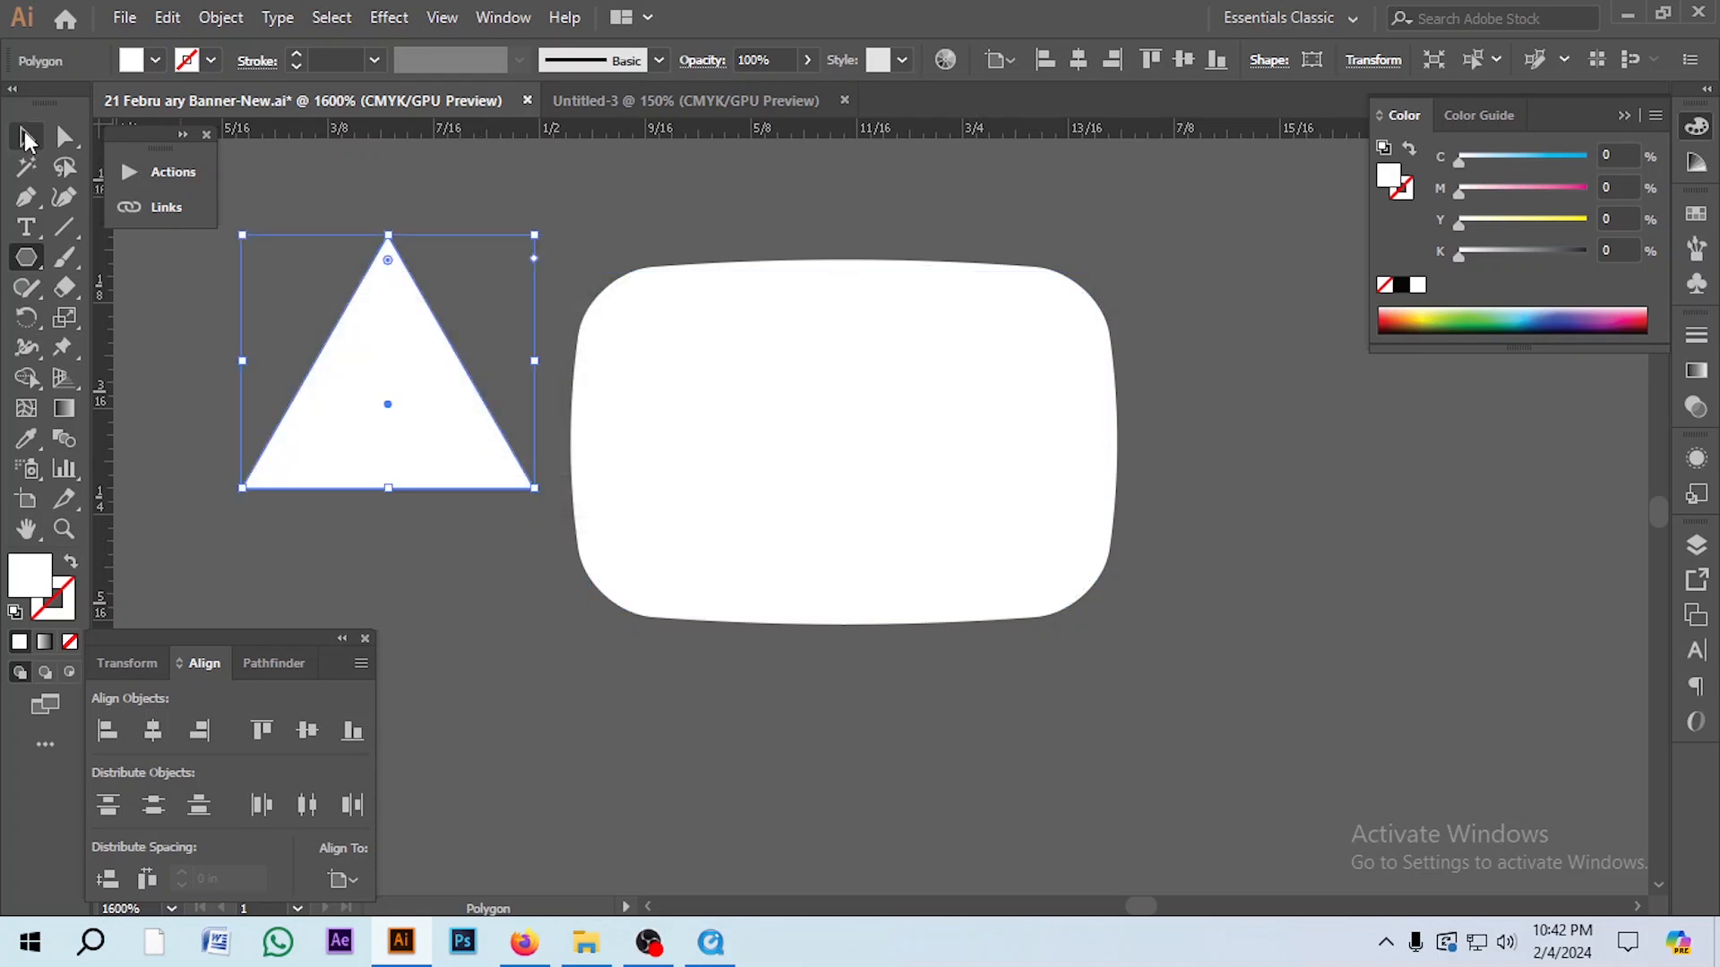
- Turn the triangle into a slightly smaller red play symbol pointing right in the middle of the rounded white rectangle
left_click_drag(550, 224, 614, 520)
left_click_drag(412, 439, 853, 439)
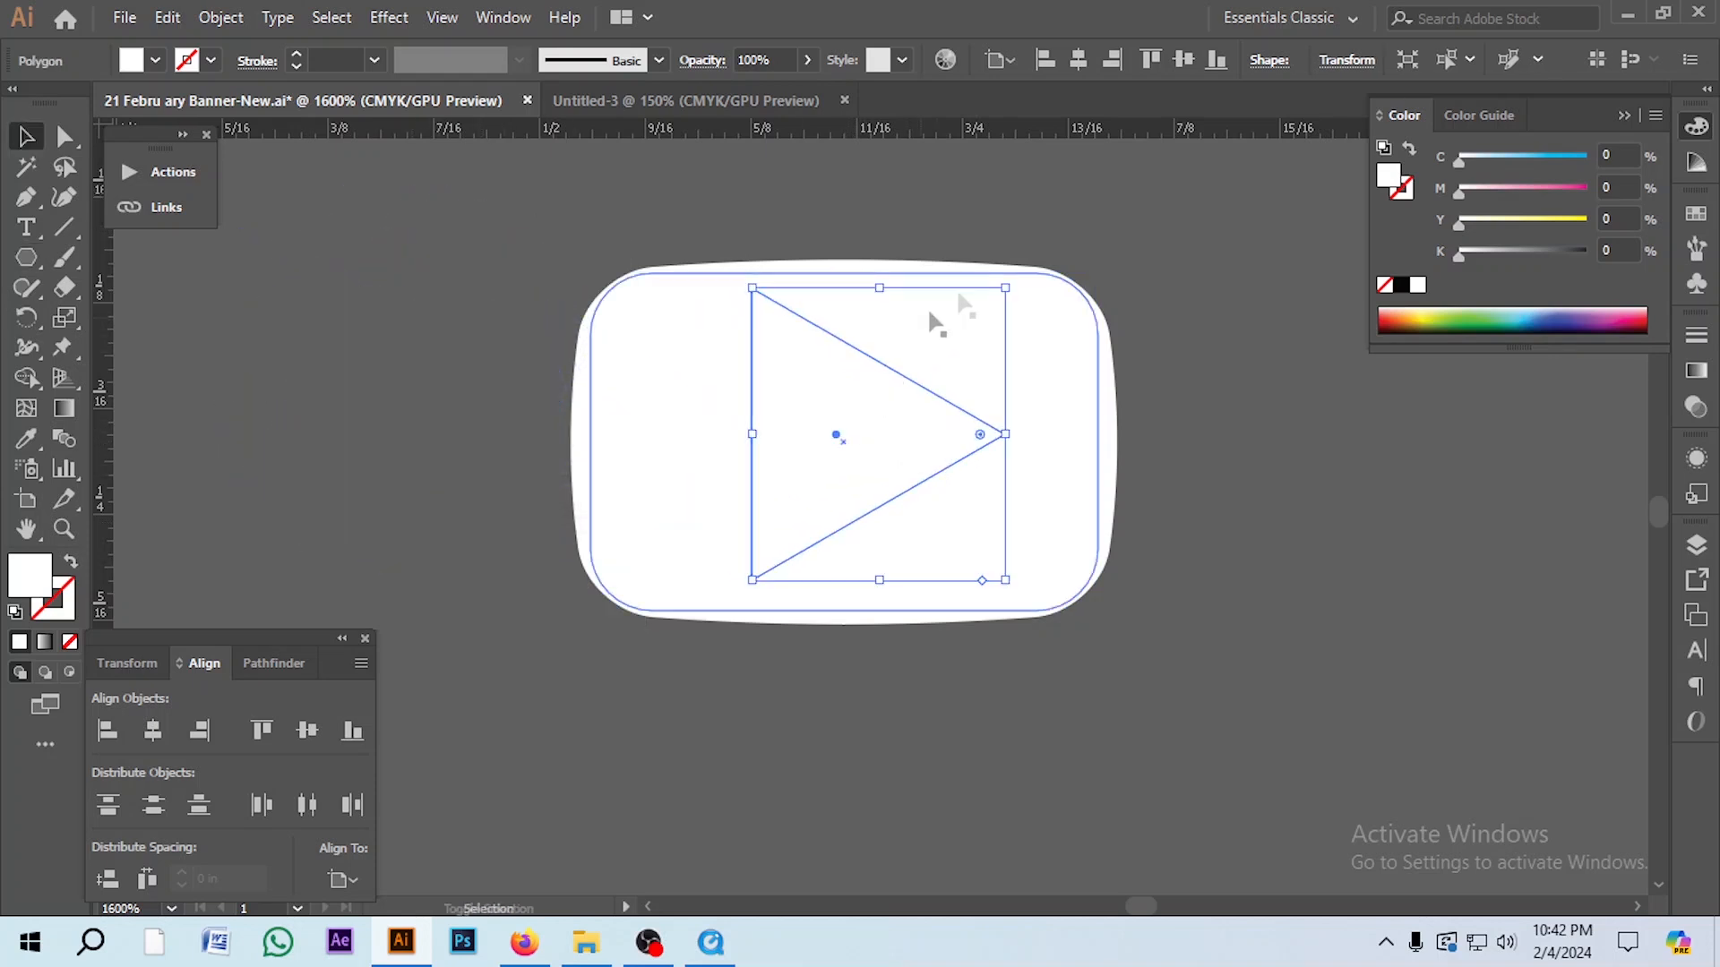
left_click_drag(997, 285, 990, 320)
left_click_drag(989, 319, 990, 320)
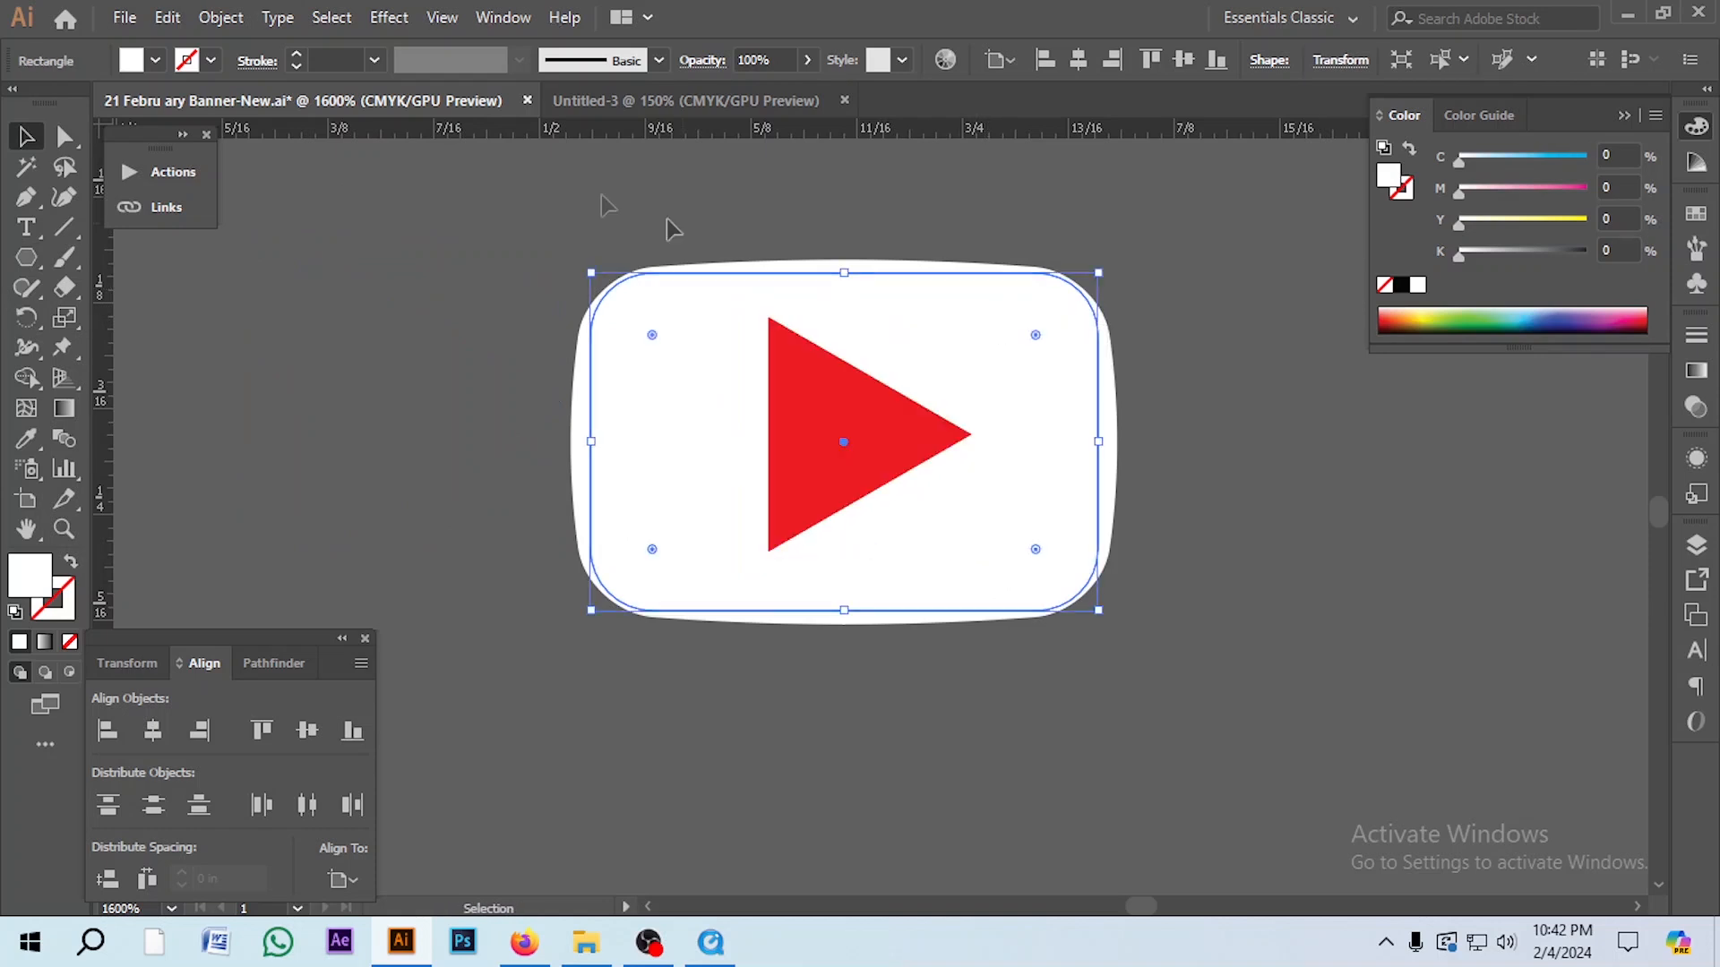
left_click(222, 28)
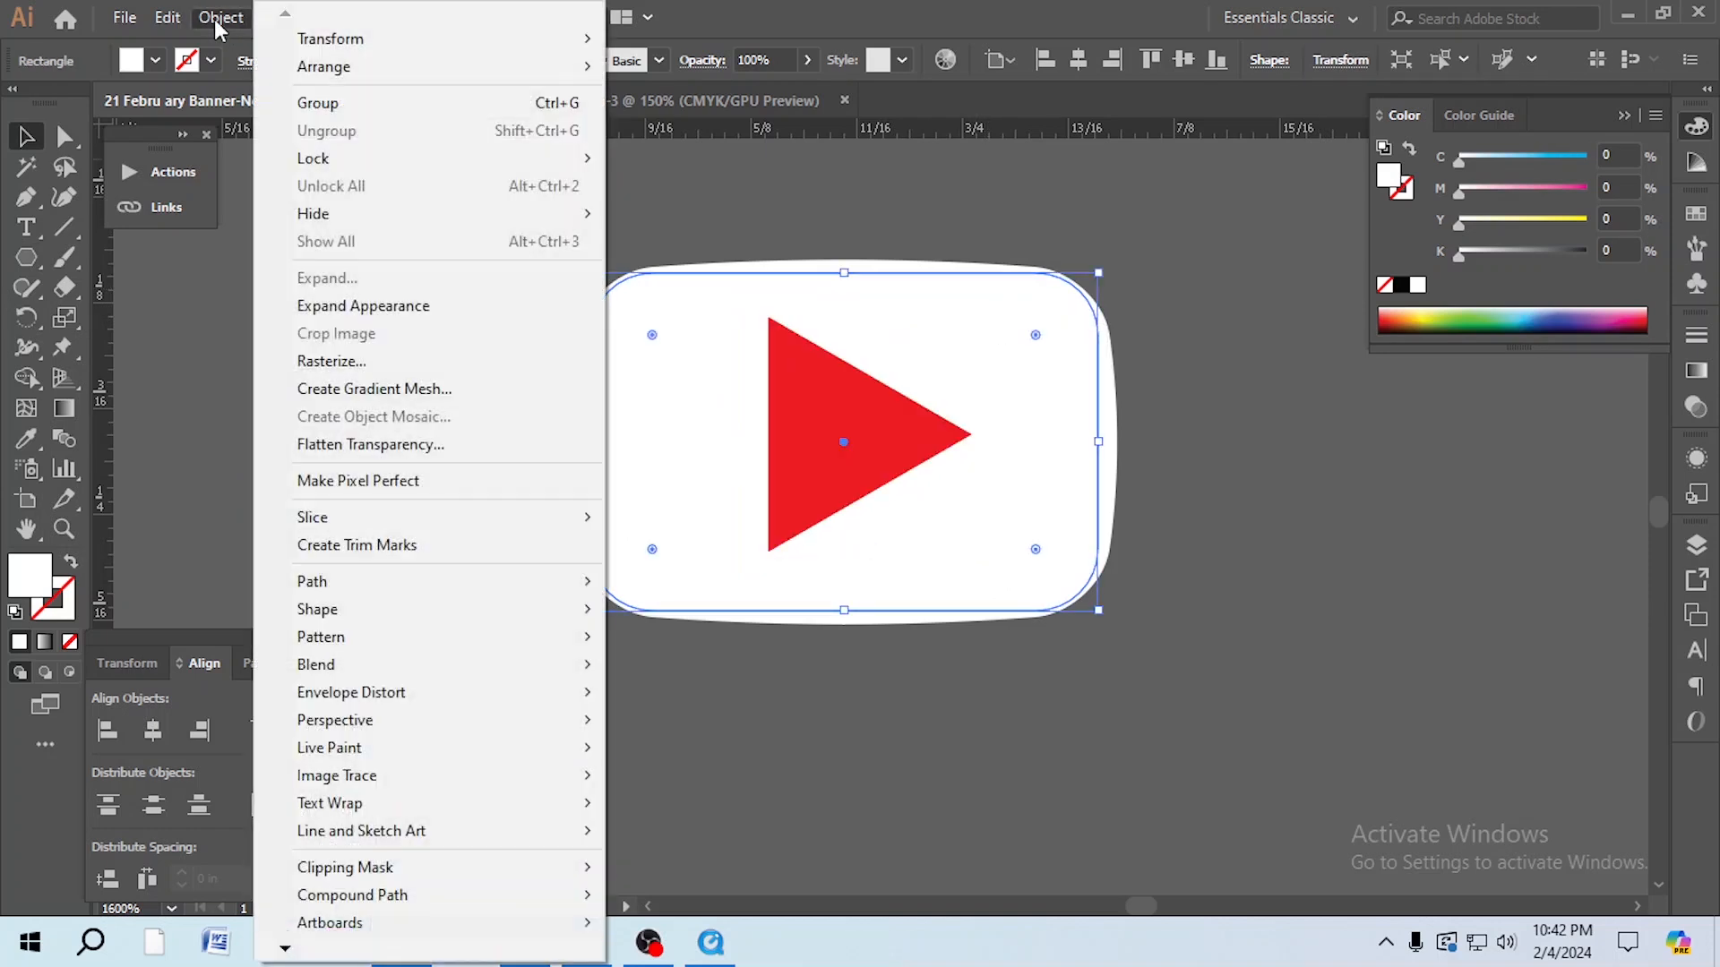
left_click(335, 304)
scroll(952, 640, "up", 3)
left_click_drag(819, 650, 718, 269)
key("ctrl+minus")
key("ctrl+minus")
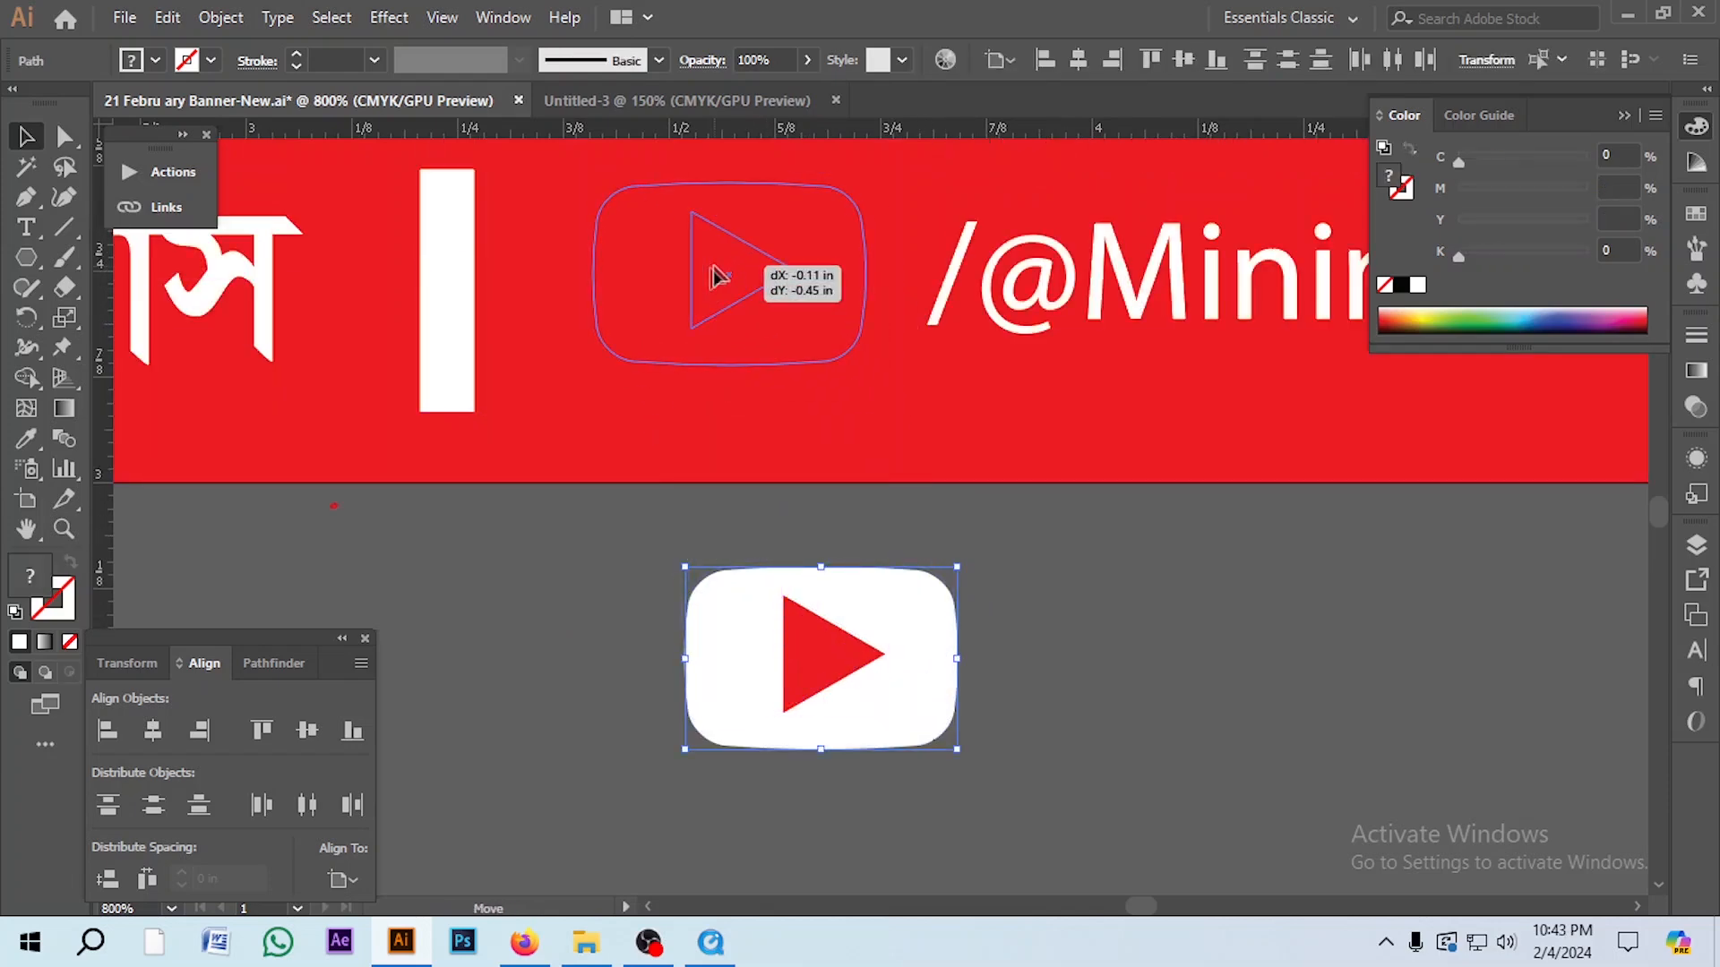
left_click(729, 418)
scroll(837, 172, "up", 2)
left_click_drag(882, 450, 857, 450)
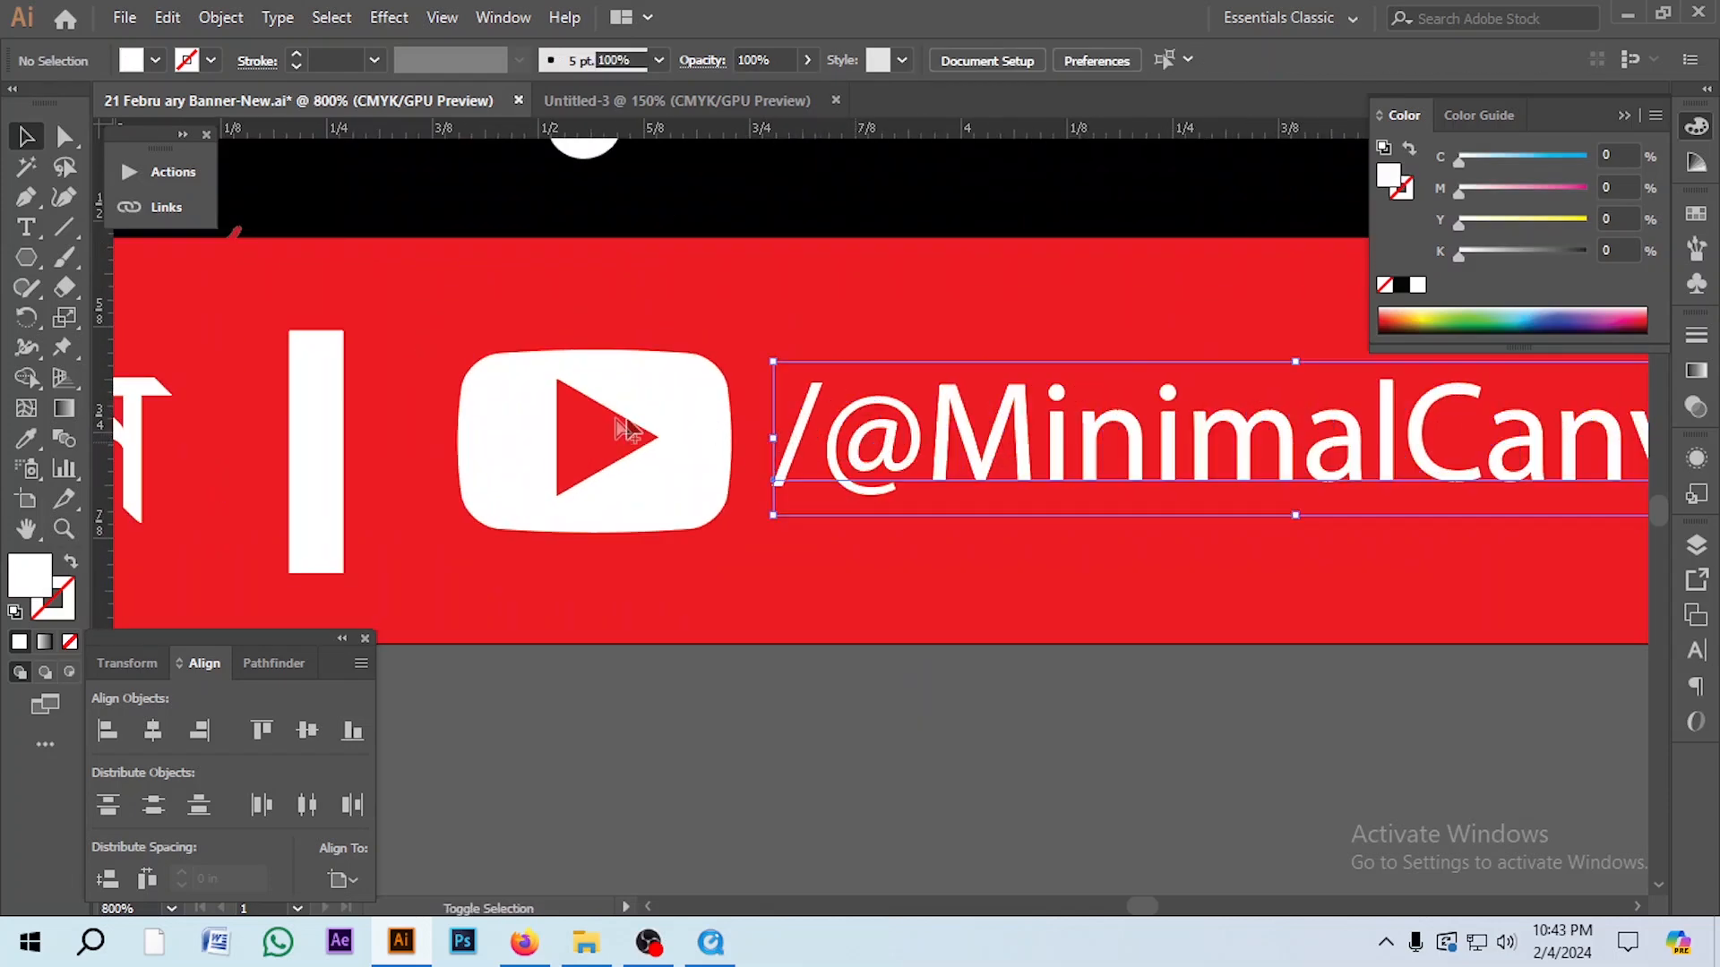
scroll(668, 417, "down", 4)
left_click(775, 640)
key("ctrl+minus")
key("ctrl+minus")
key("ctrl+minus")
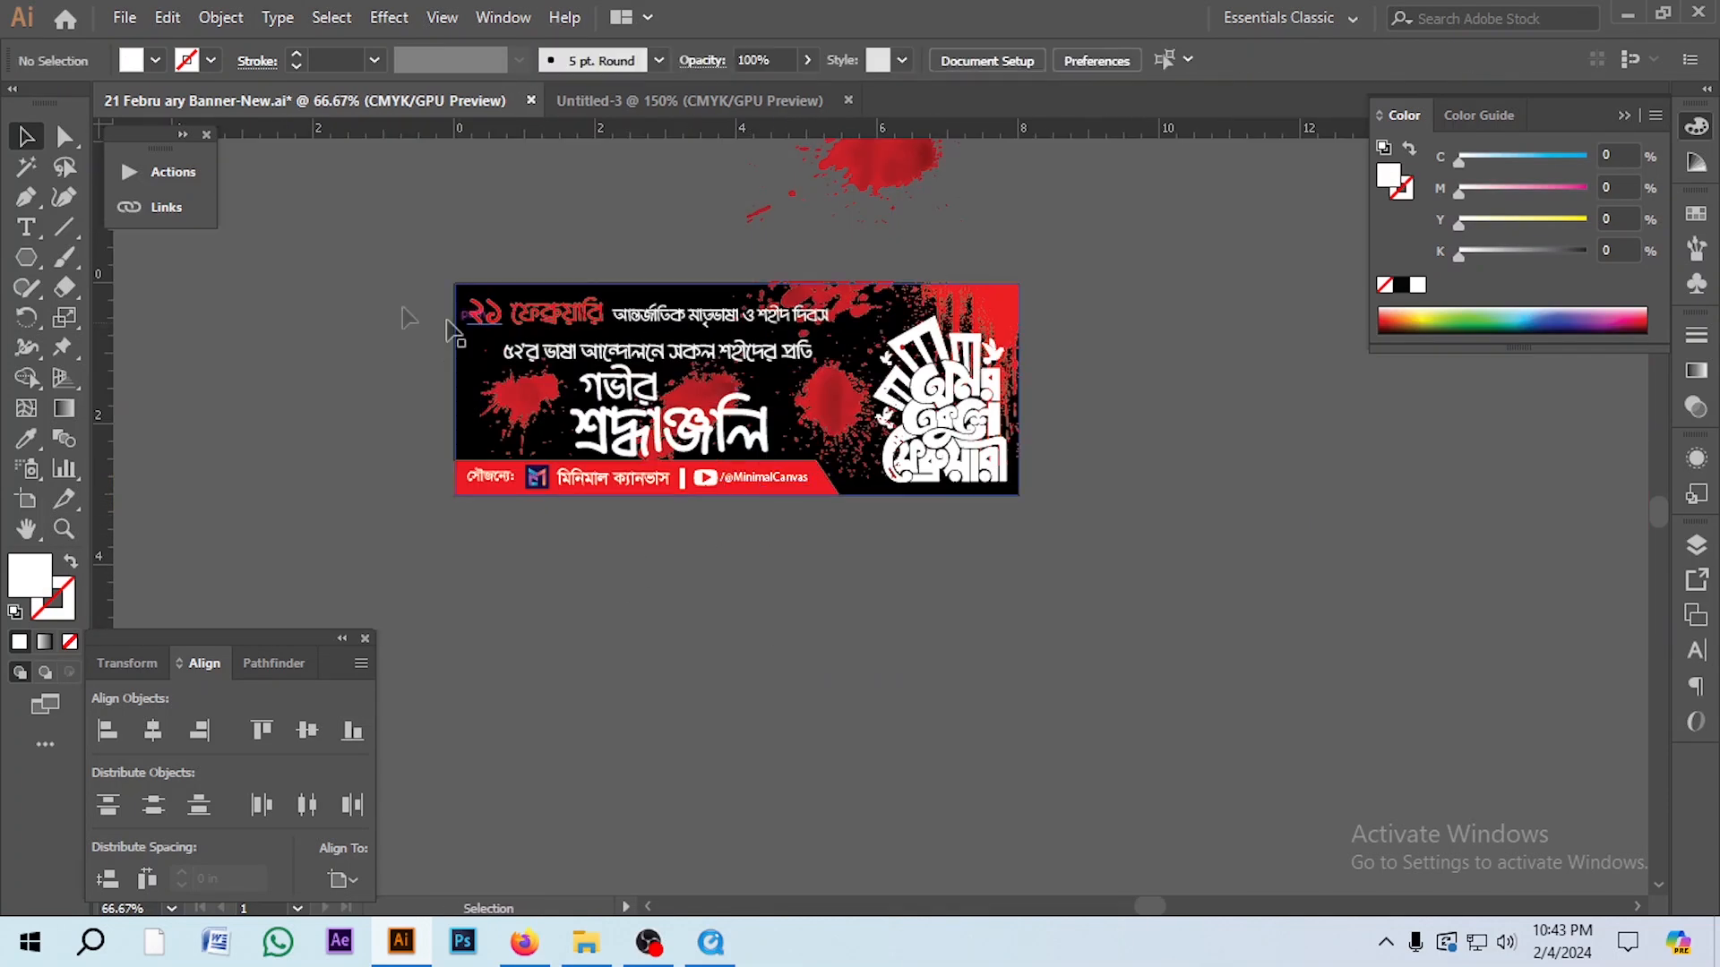
- Delete the reference banner and the leftover blood splatter lying above the artboard
left_click_drag(1010, 509, 1108, 567)
scroll(1109, 567, "down", 1)
scroll(1087, 509, "up", 5)
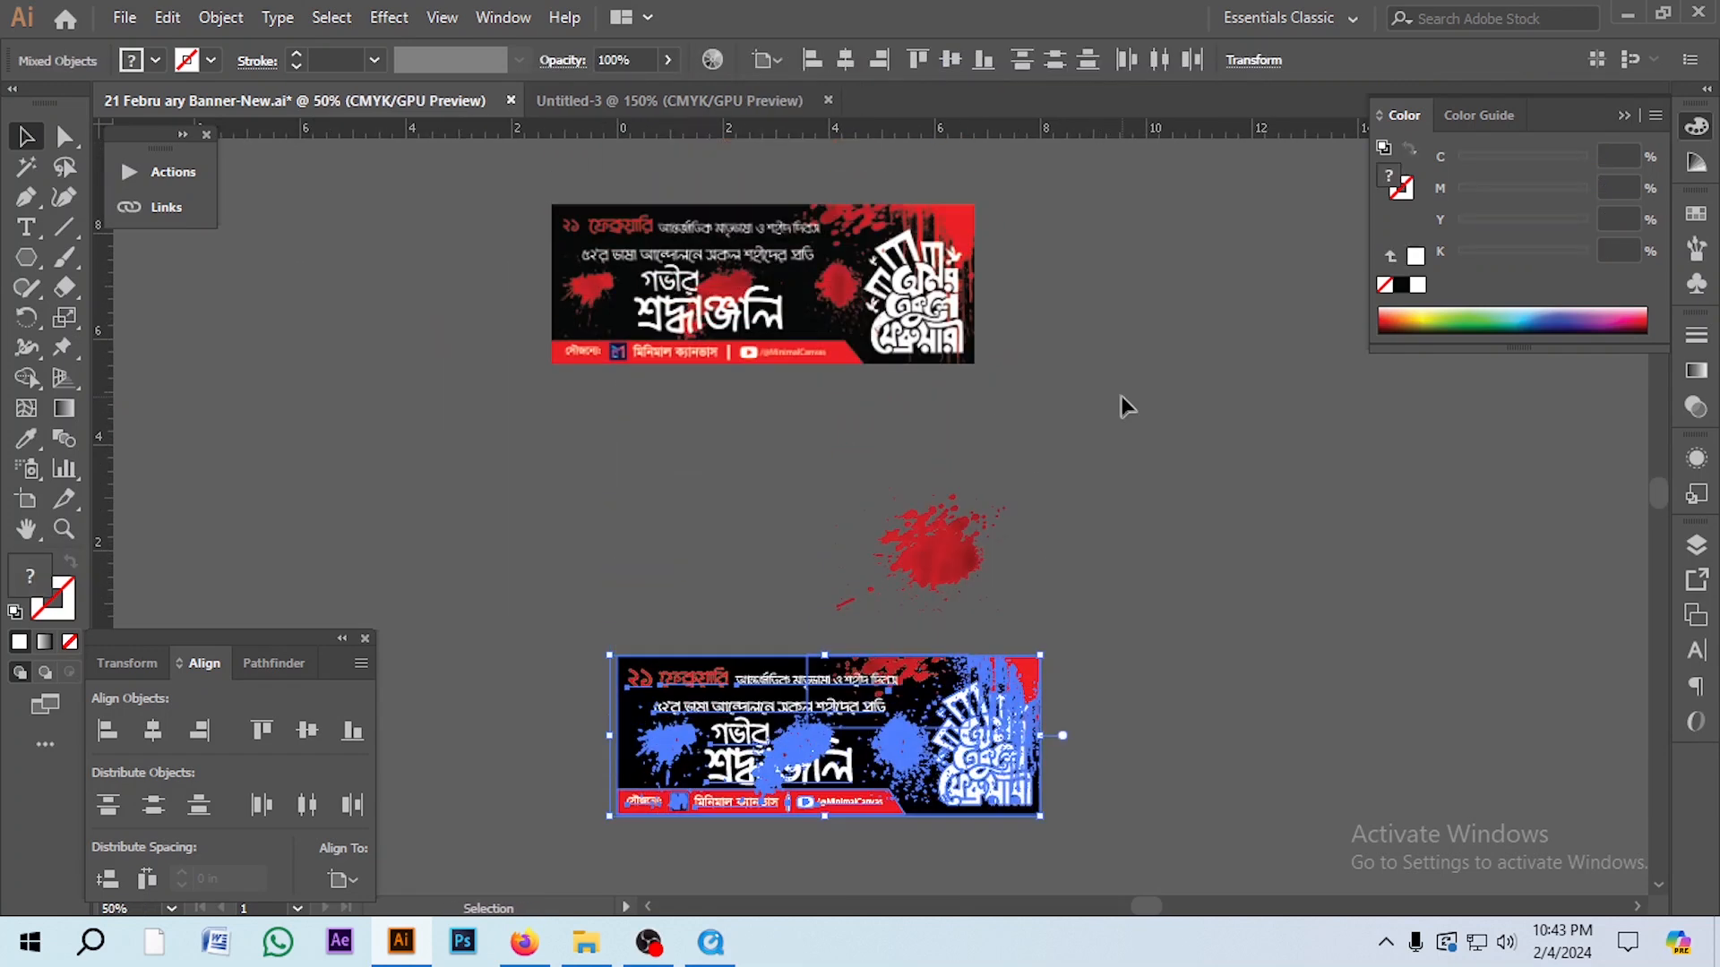
scroll(1108, 312, "down", 3)
left_click(1114, 197)
left_click_drag(1117, 174, 348, 401)
key("Delete")
left_click_drag(1240, 390, 449, 528)
key("Delete")
scroll(448, 528, "down", 5)
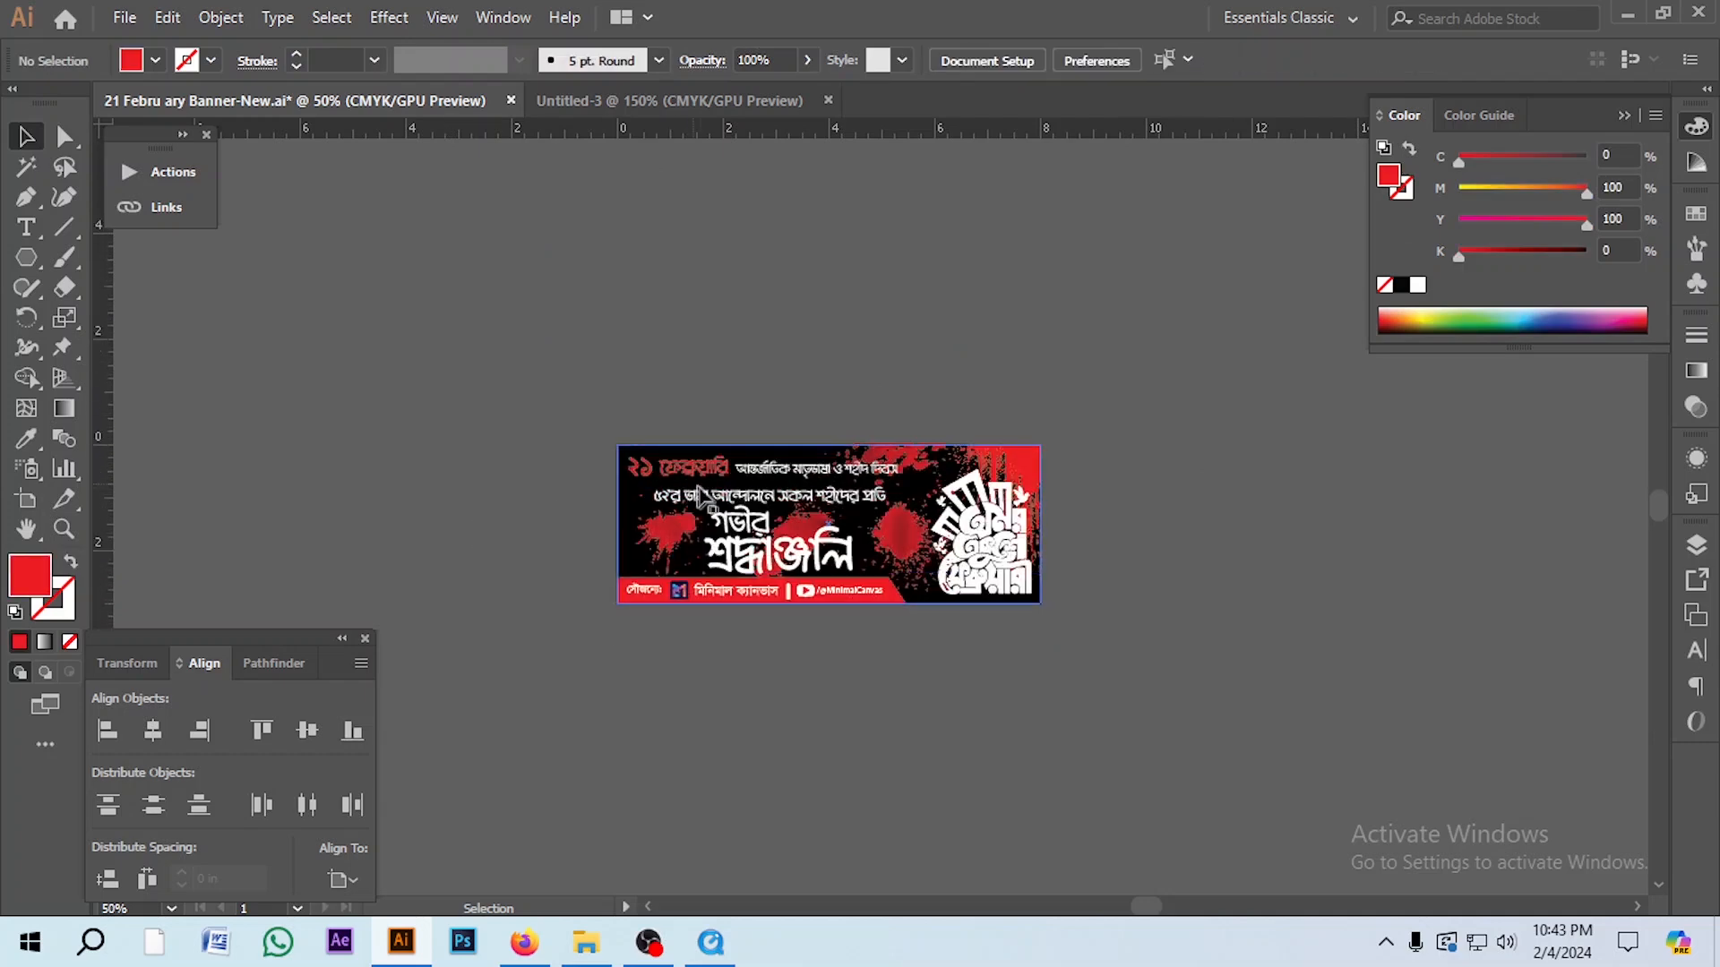
- Select all the artwork of the finished banner
scroll(956, 679, "up", 2)
scroll(718, 644, "up", 1)
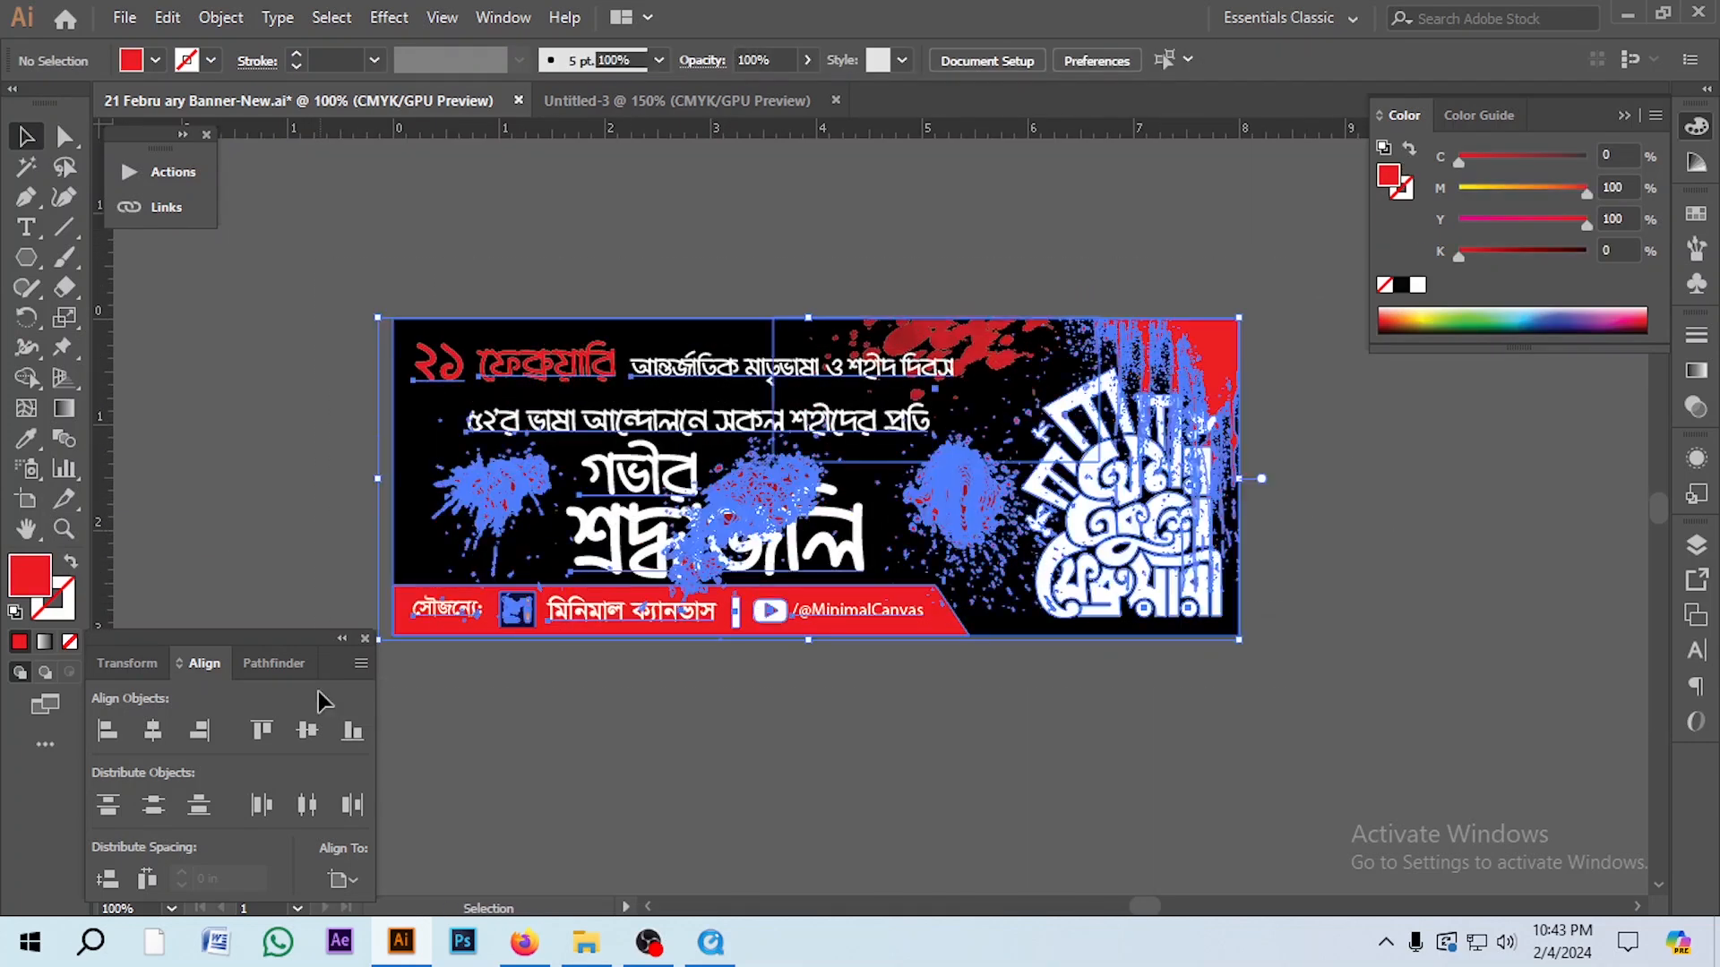
scroll(625, 760, "down", 1)
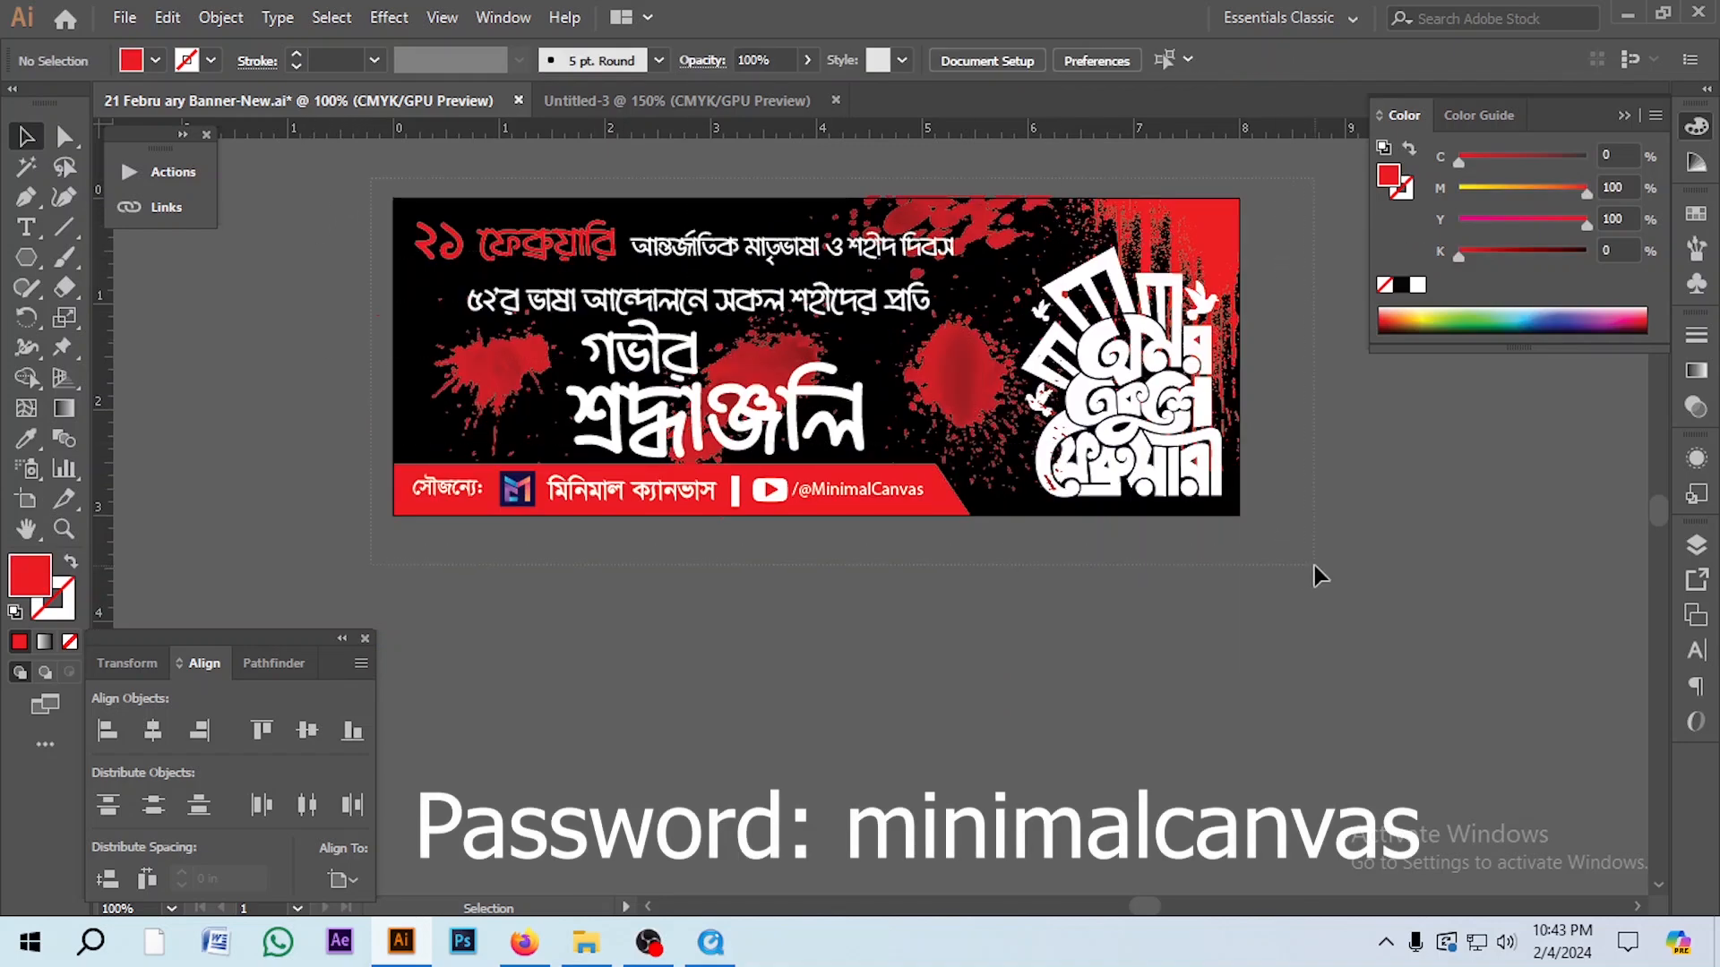
key("ctrl+a")
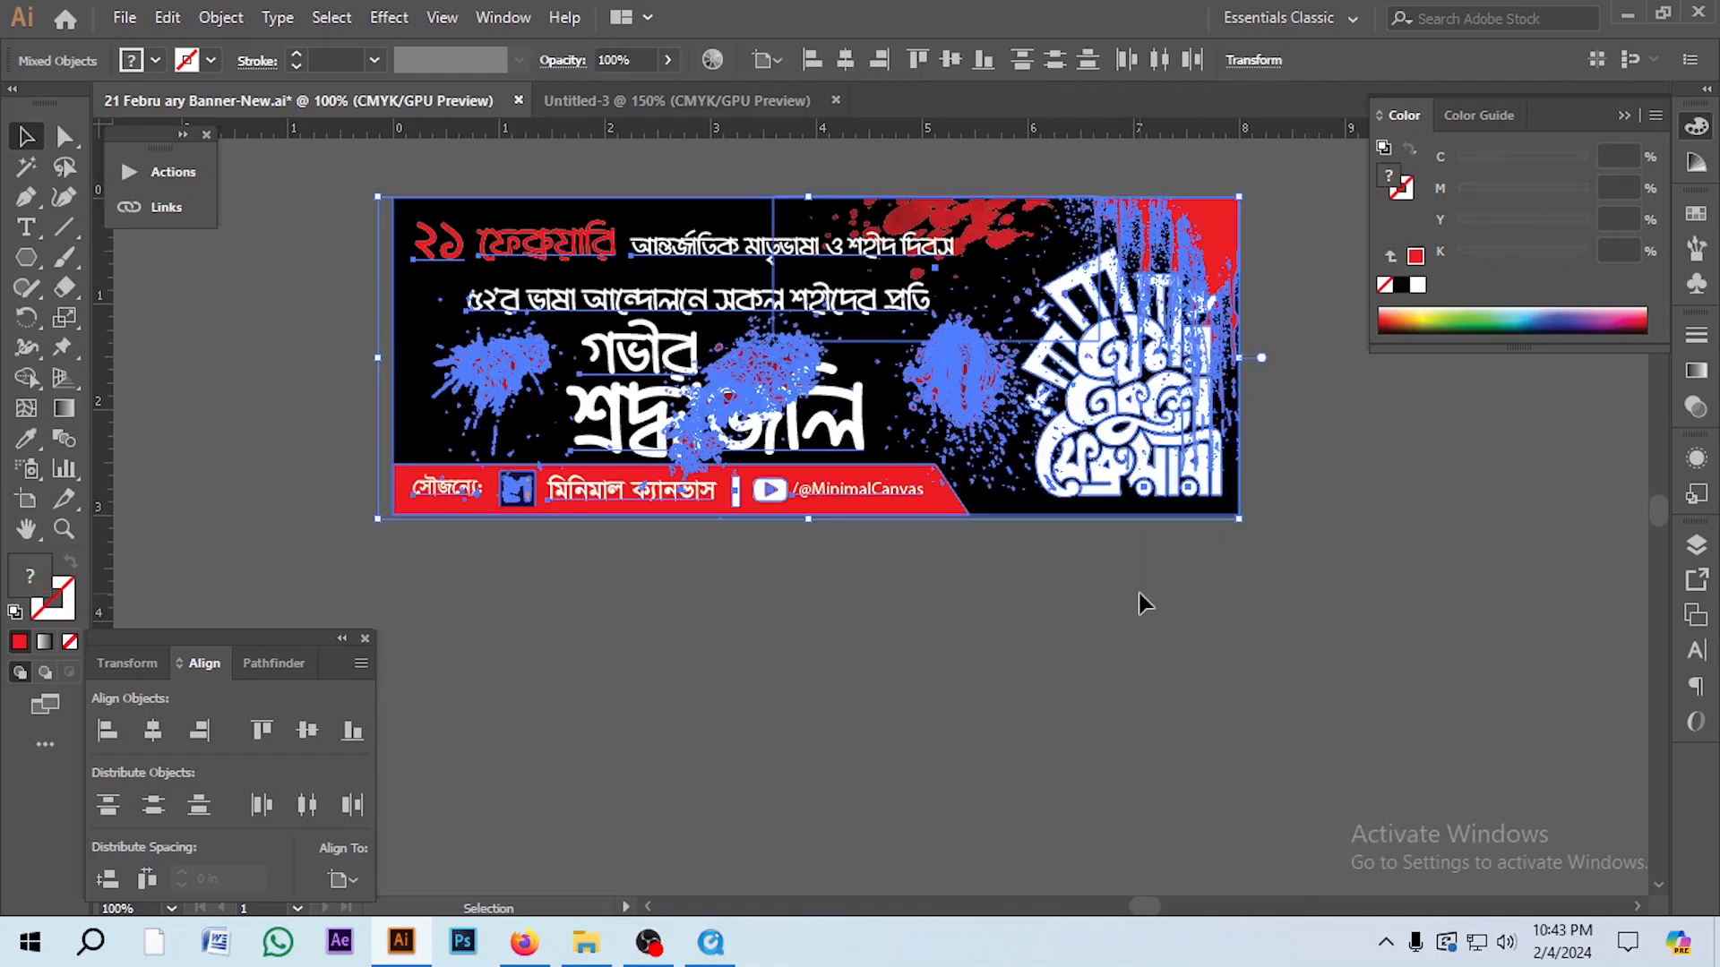